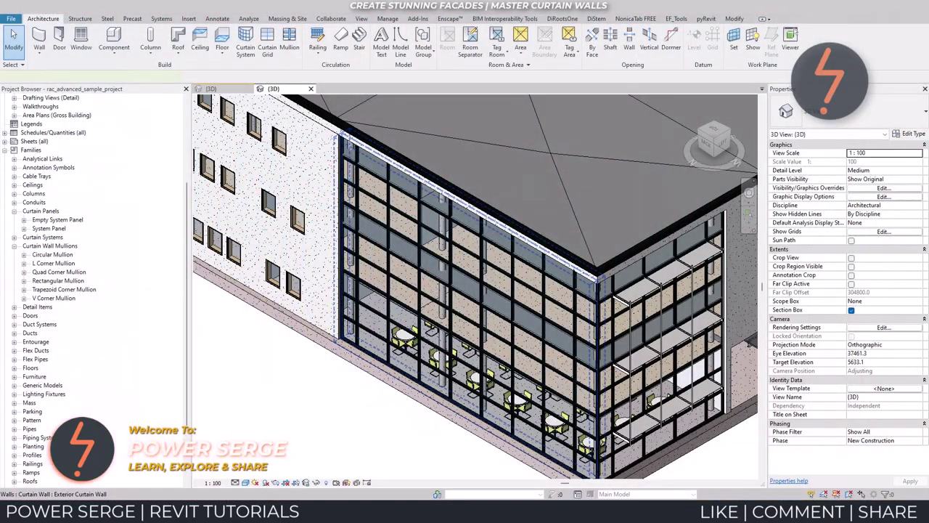
Step: In the Different_Types project, select the sample curtain walls, using Tab to reach the grey vertical-fin wall
left_click(465, 312)
key("Escape")
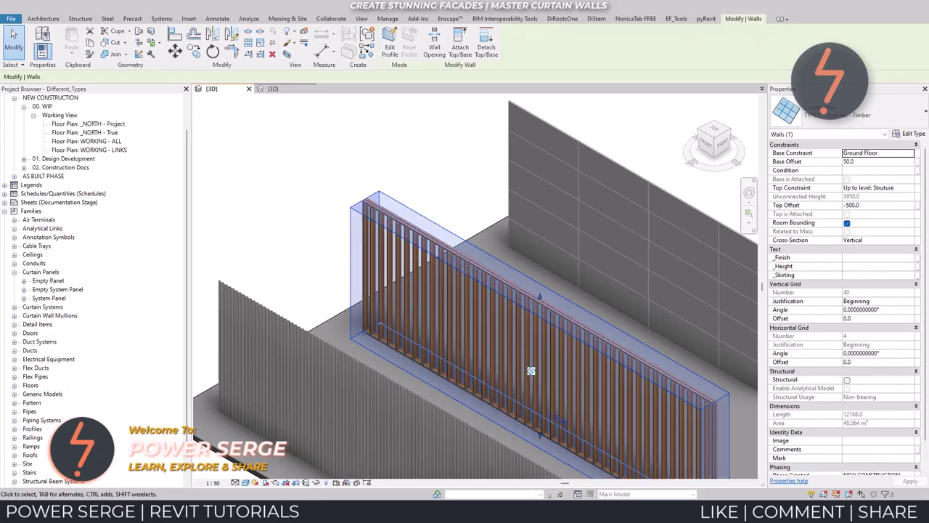
left_click(674, 280)
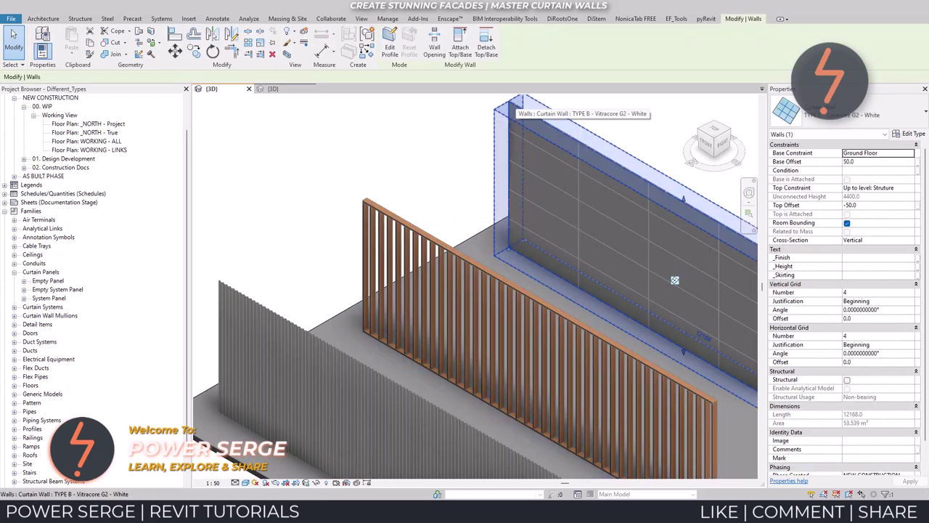
key("Tab")
key("Tab")
left_click(675, 280)
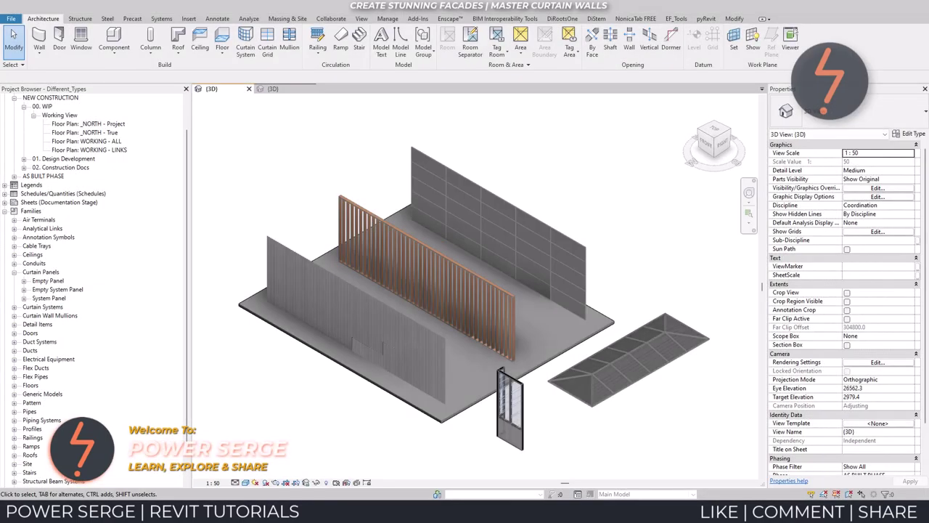
Step: Zoom into the sample facade and switch to the 3D view of the plain shopfront curtain wall
scroll(509, 410, "up", 5)
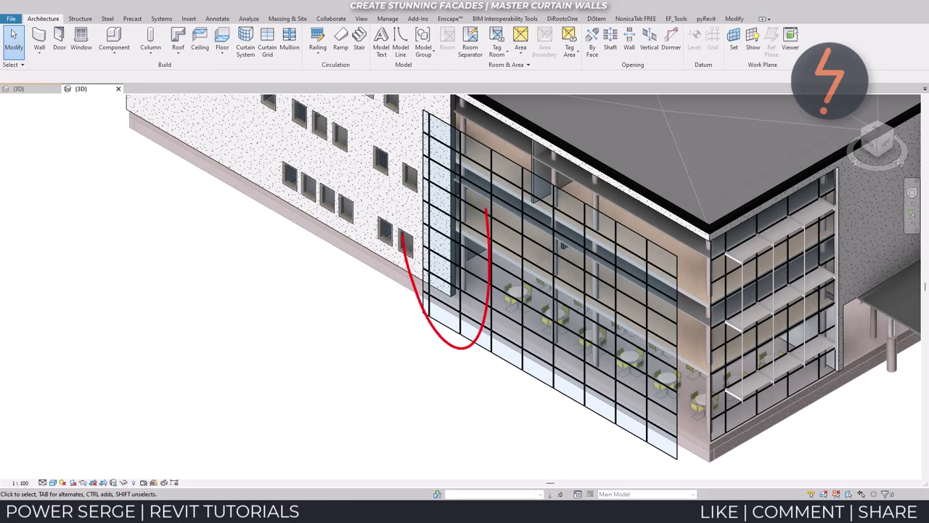
key("c")
key("g")
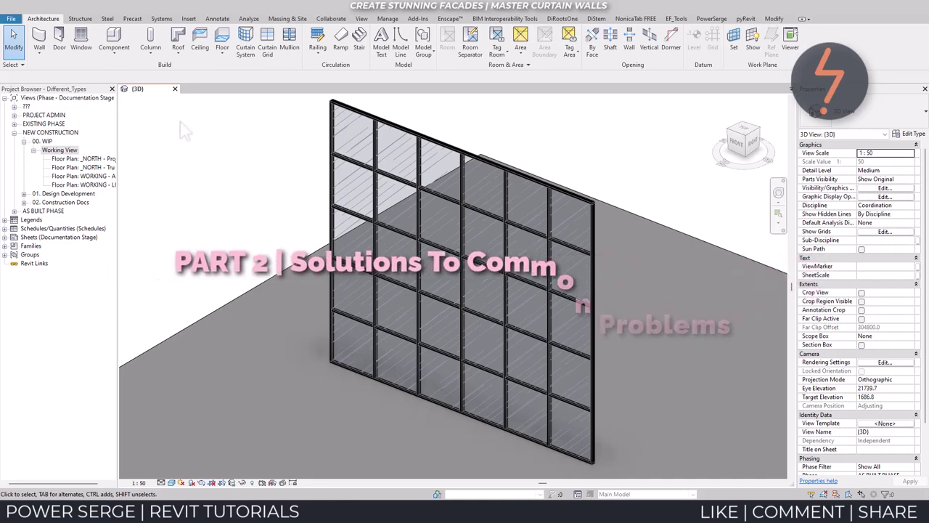
Step: Use Next Pan/Zoom to close in on the wall and select the SHOPFRONT_Mullions curtain wall
right_click(143, 98)
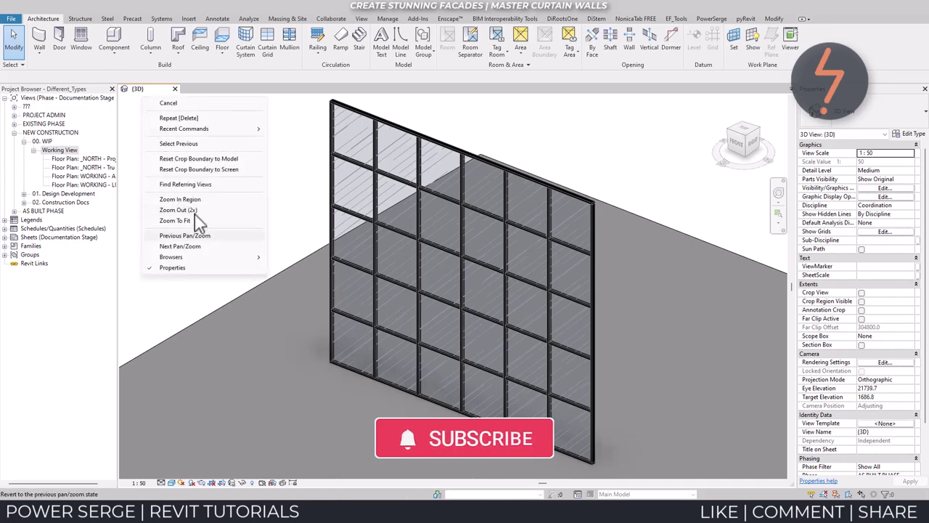
left_click(209, 246)
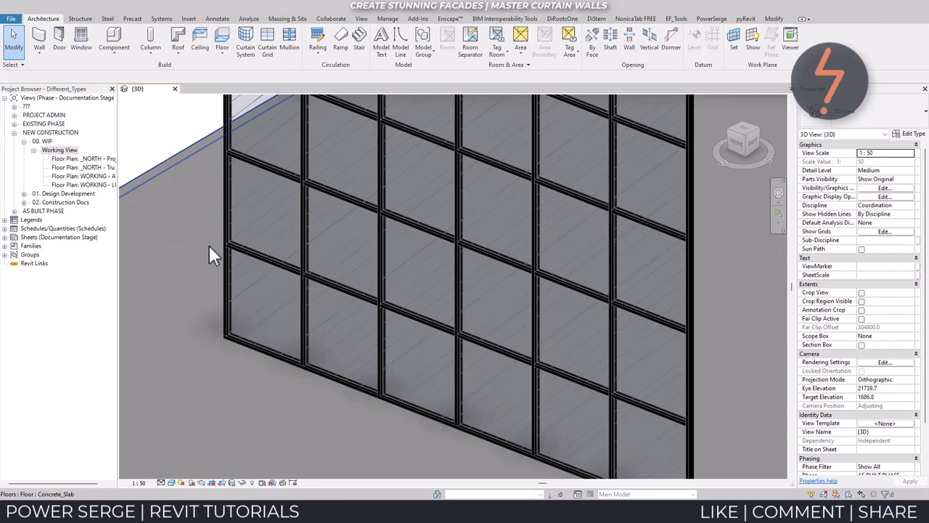
left_click(368, 396)
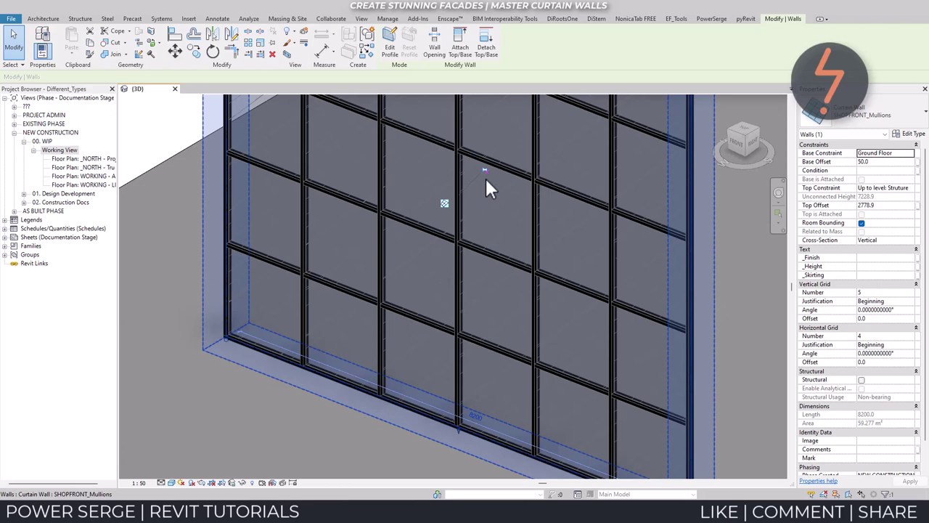
Step: Delete the two adjacent horizontal mullions in the middle columns
key("Escape")
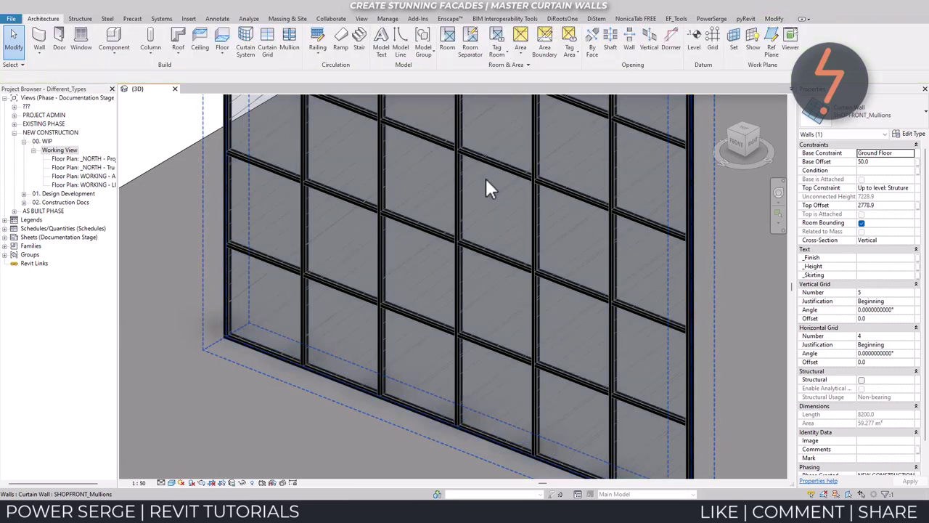
left_click(496, 259)
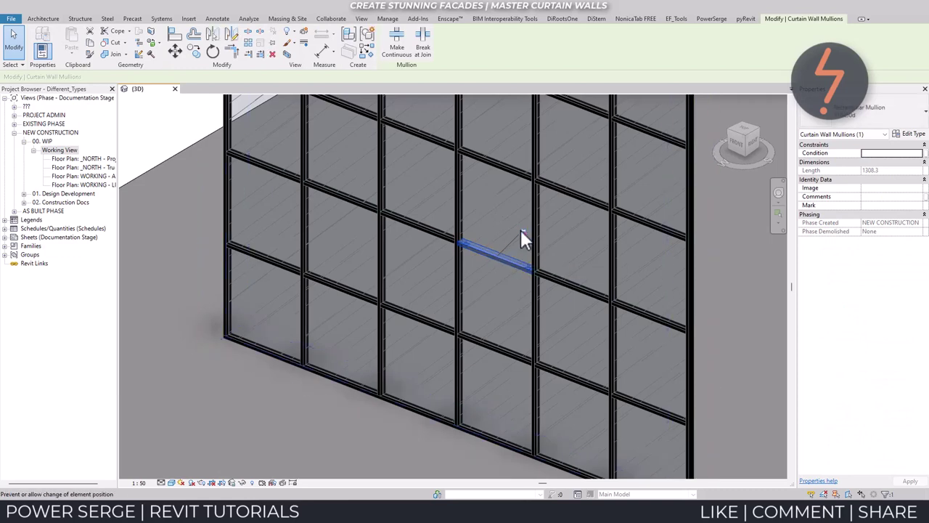
key("Delete")
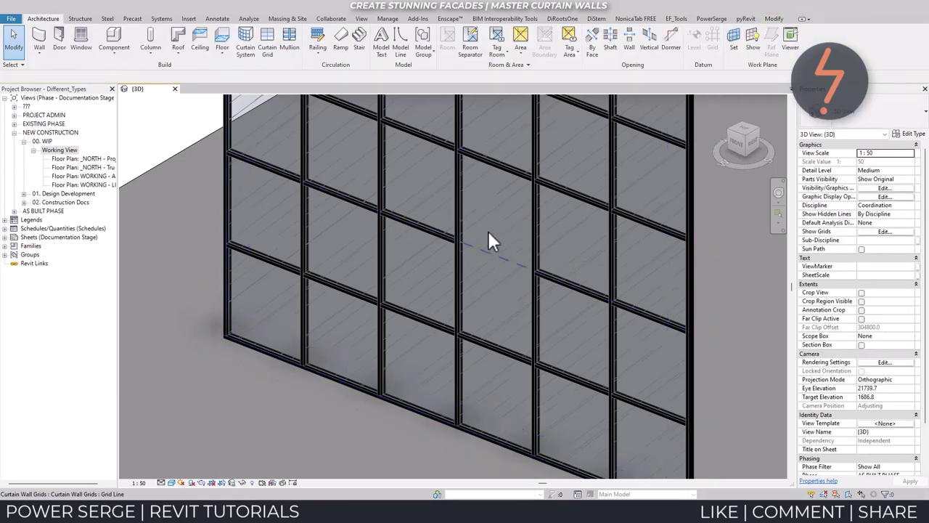
left_click(439, 230)
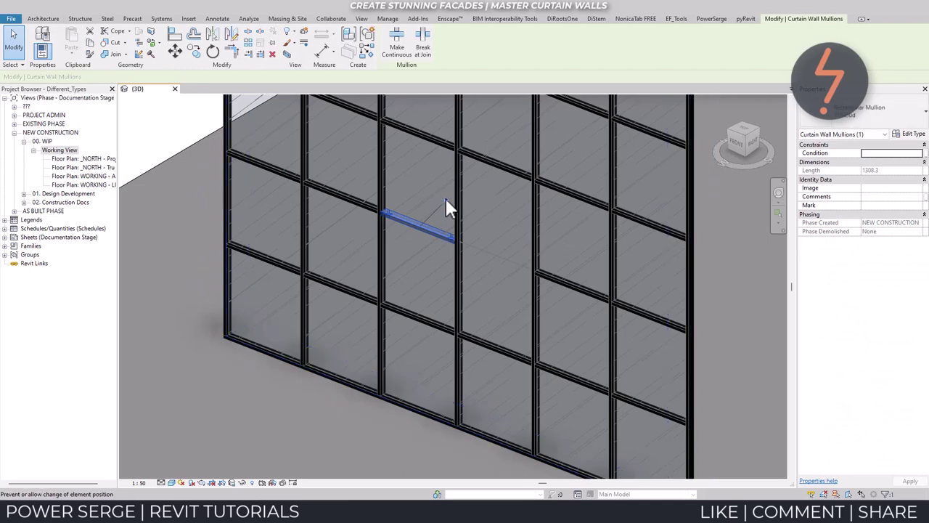
key("Delete")
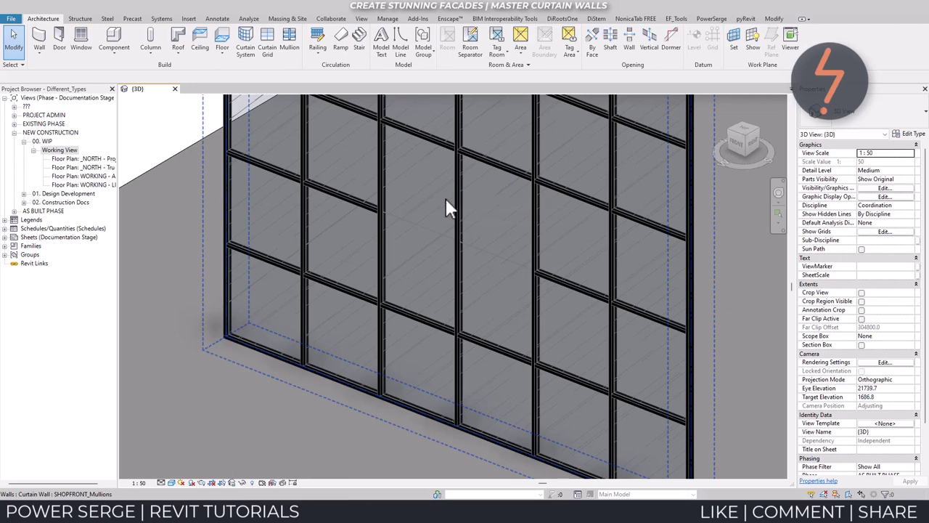
Step: Unpin the leftover grid line and remove its segment between the merged panes
left_click(430, 231)
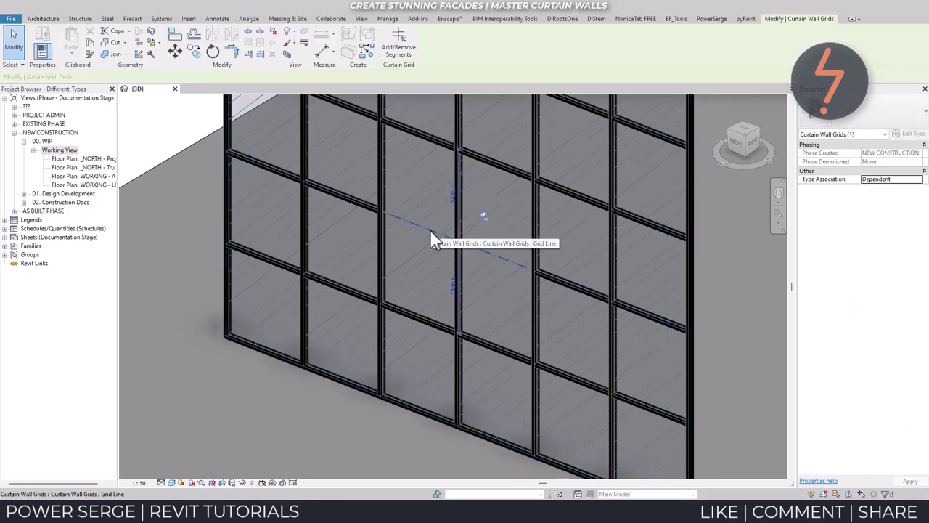
left_click(483, 214)
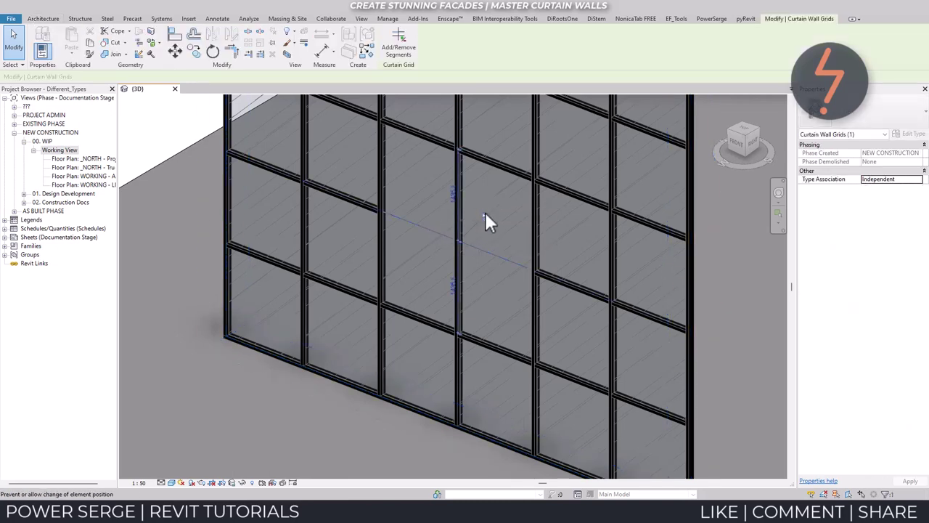
left_click(399, 45)
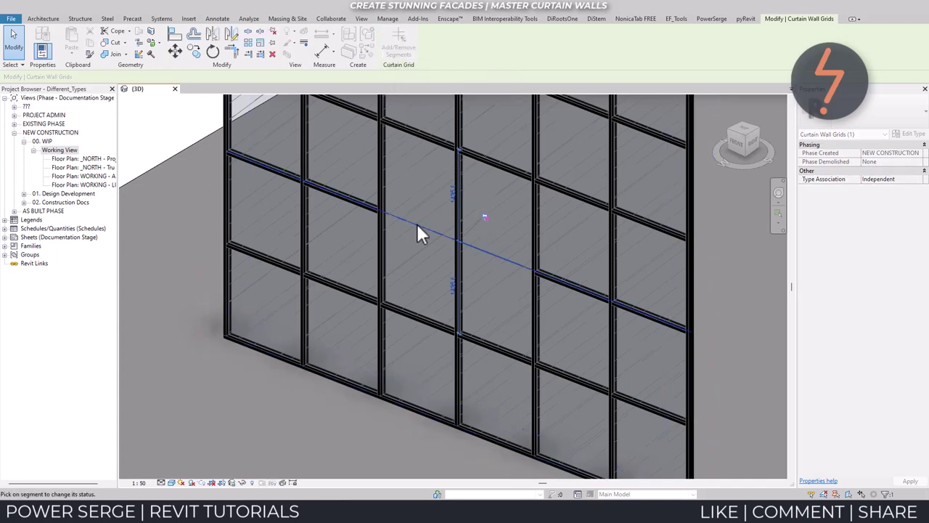
left_click(490, 254)
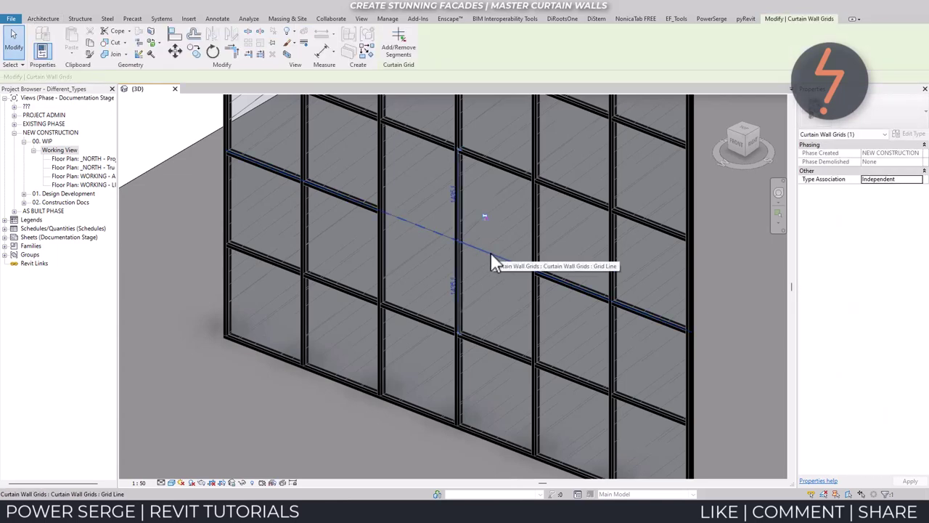
left_click(405, 51)
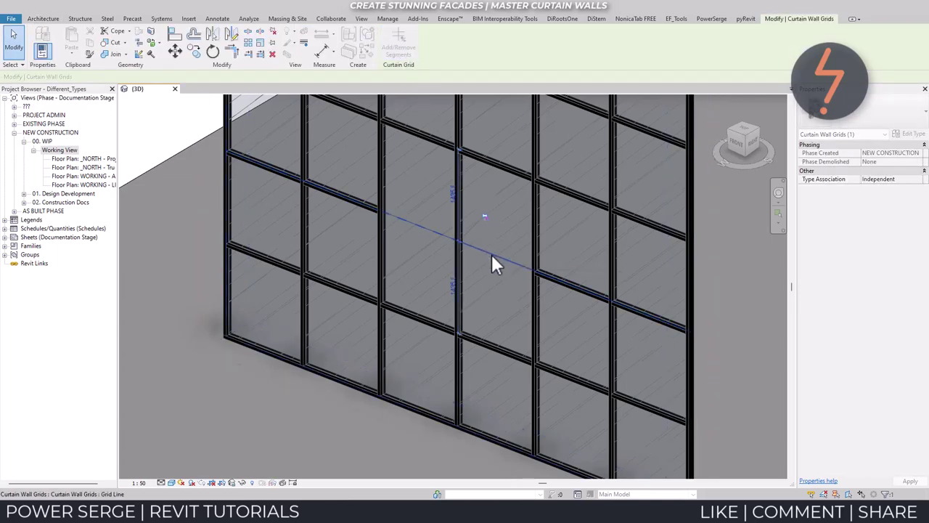
left_click(484, 278)
key("Escape")
key("Escape")
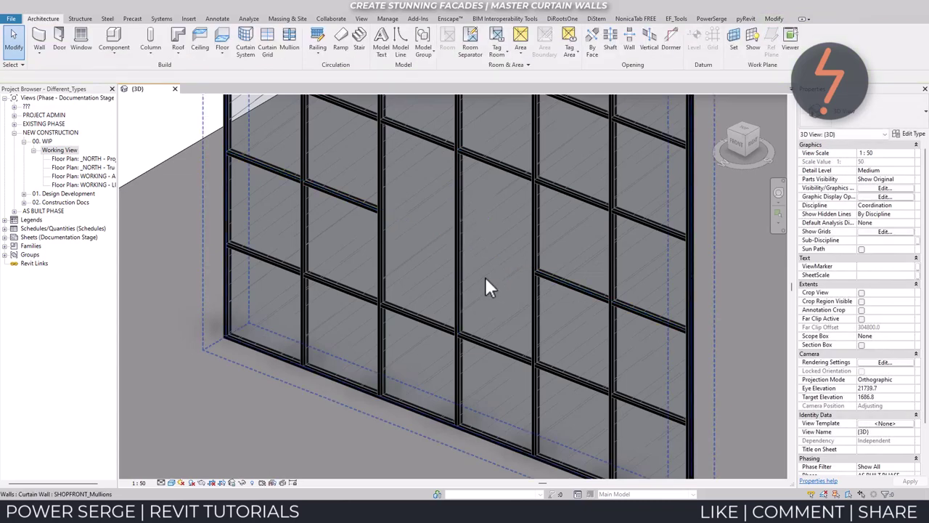
Step: Check the merged panel's height, then select the two horizontal mullions beneath it
left_click(489, 347)
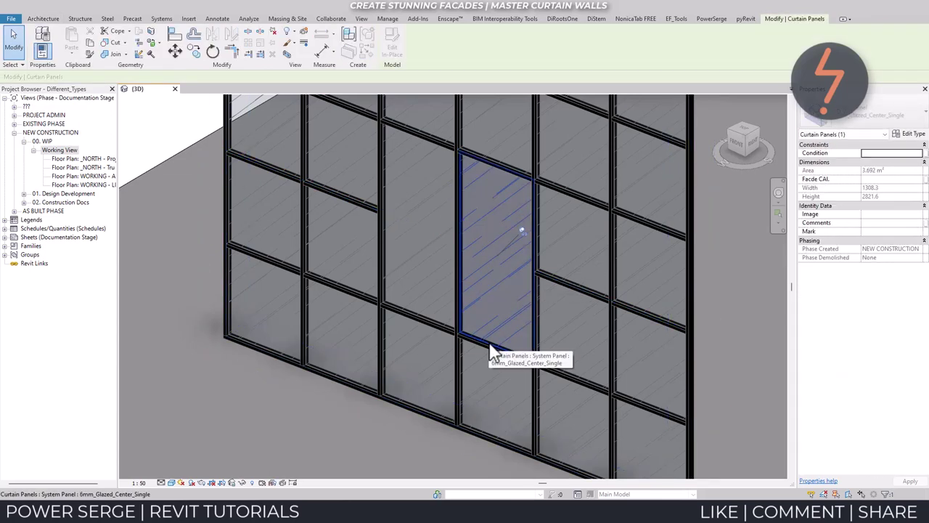
key("Escape")
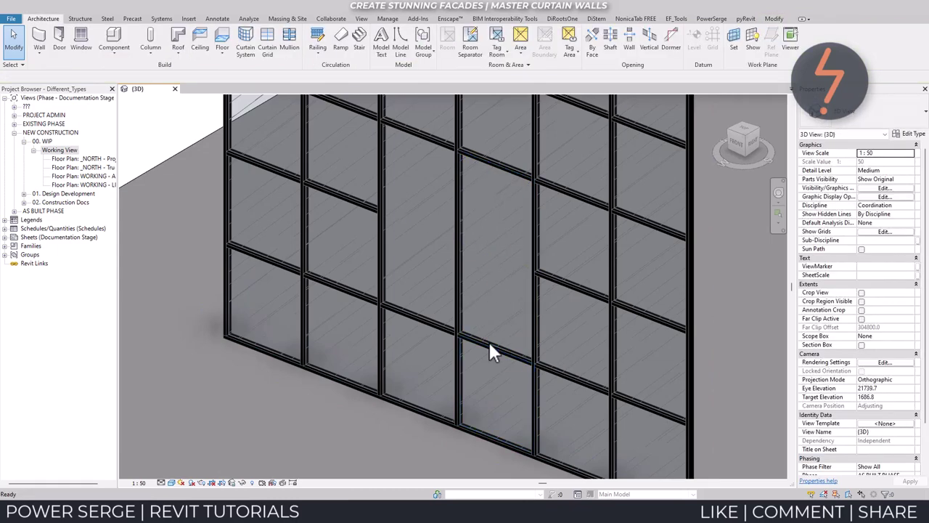
left_click(487, 345)
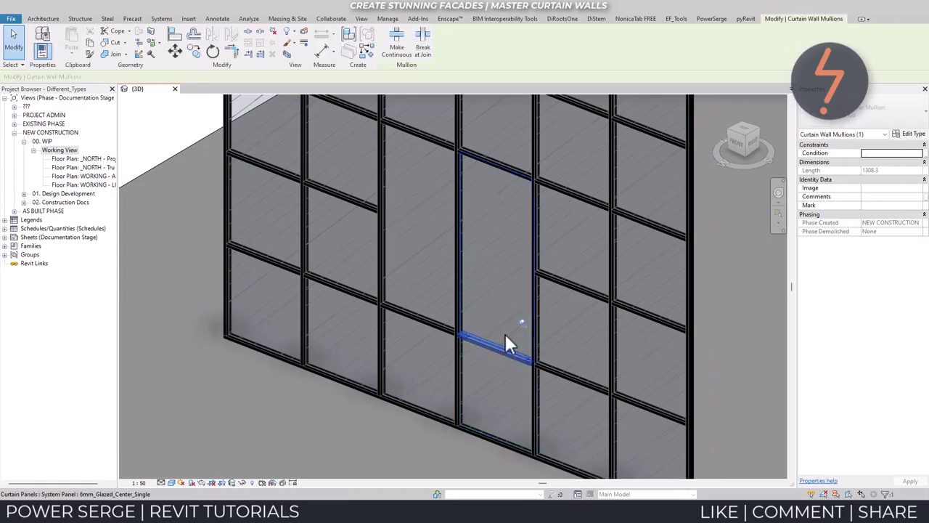
key("Escape")
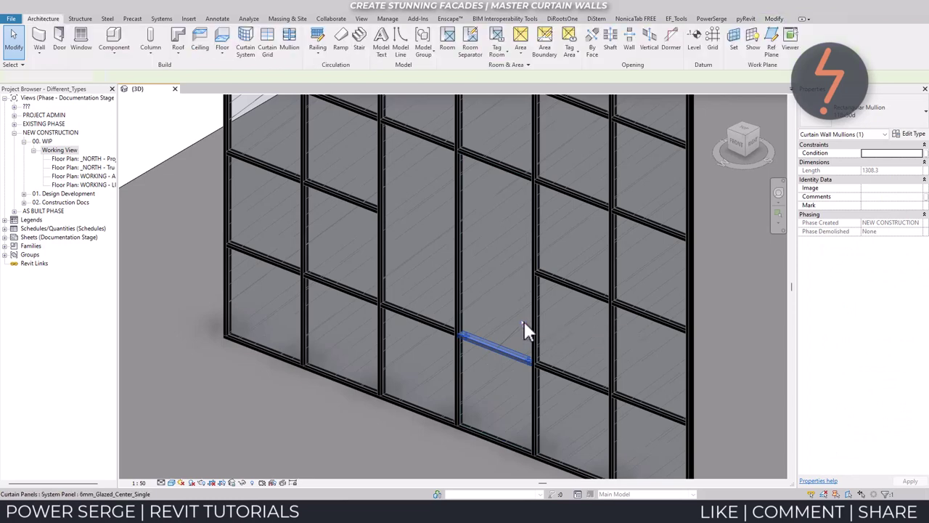
left_click(435, 324)
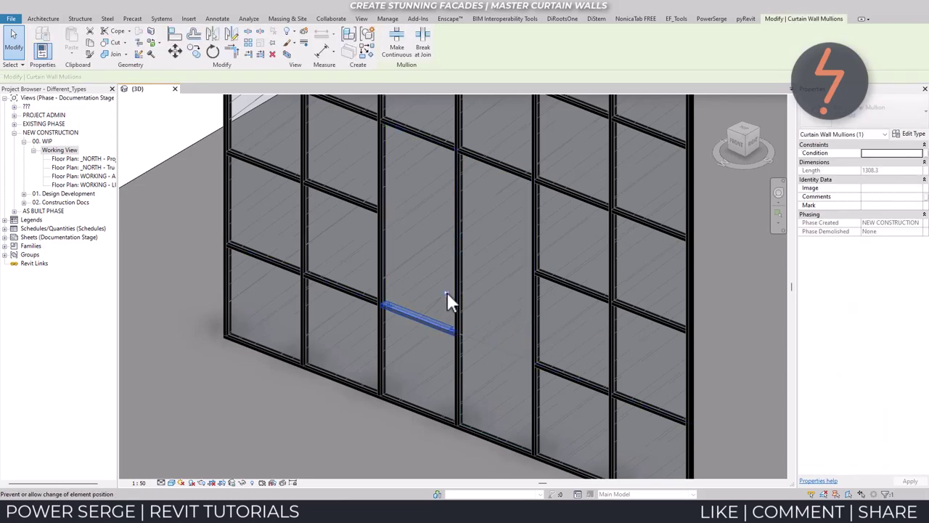
key("Escape")
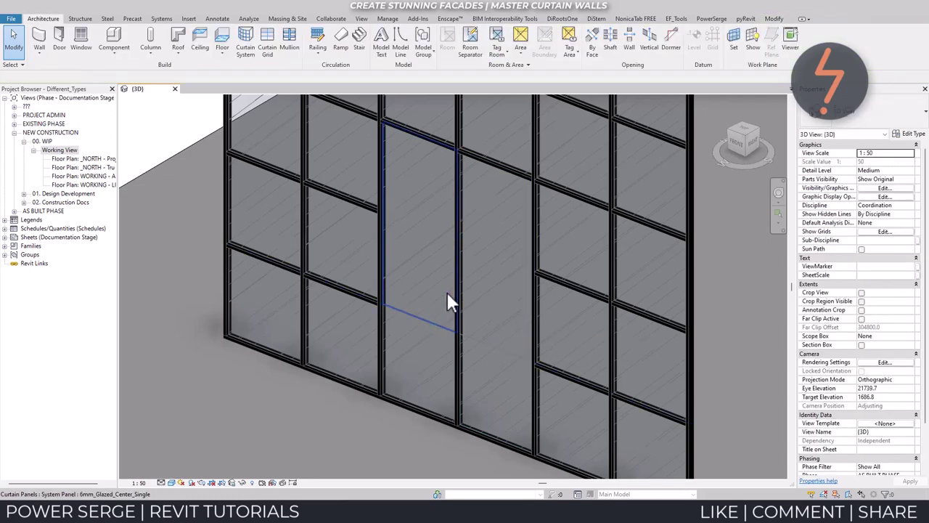
Step: Unpin the lower grid line and remove its segment between the two middle panels
left_click(425, 324)
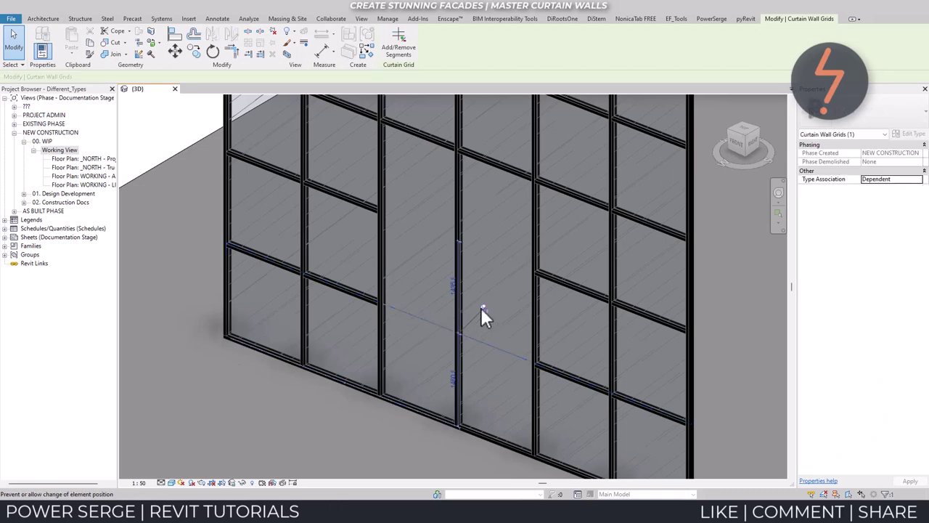
left_click(400, 57)
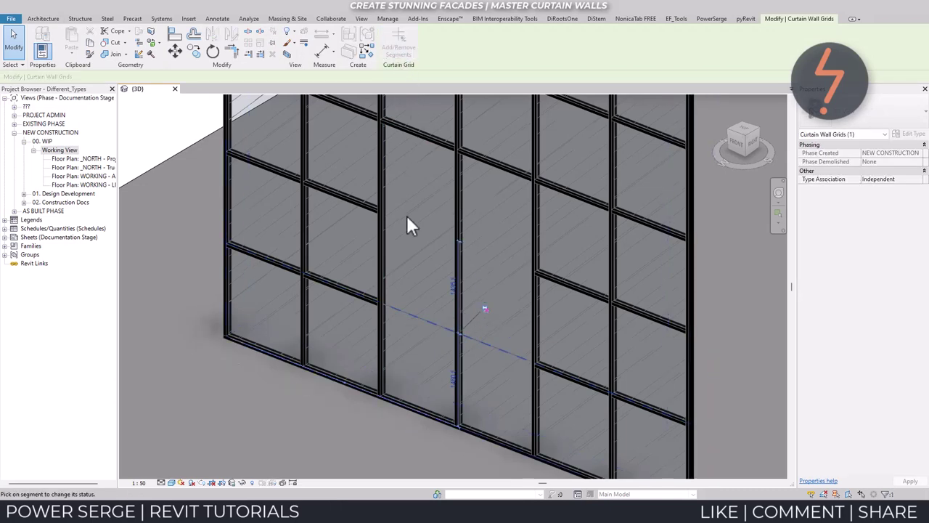
left_click(414, 315)
left_click(474, 342)
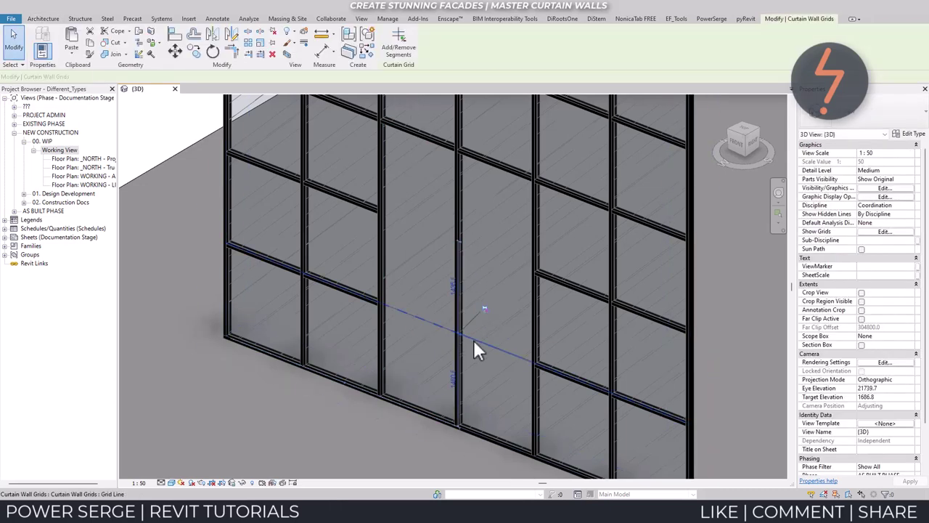
left_click(398, 49)
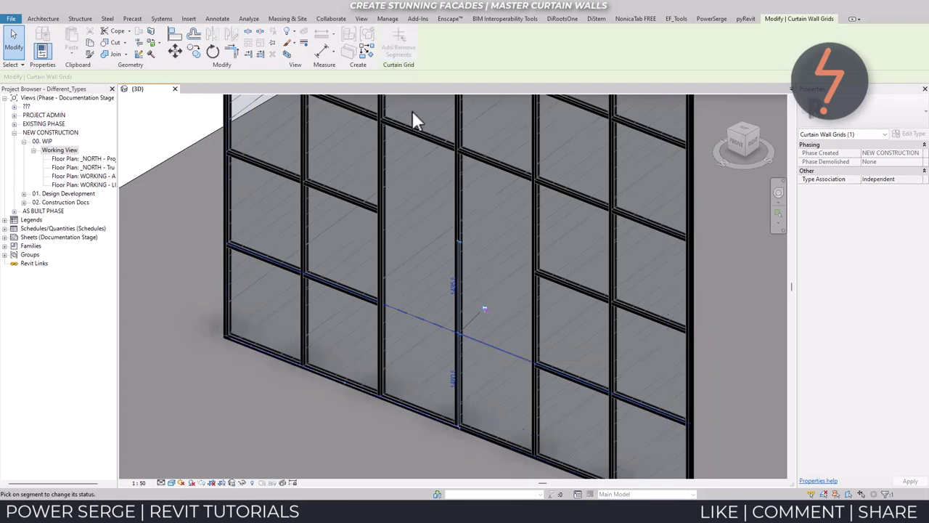
left_click(484, 357)
left_click(484, 437)
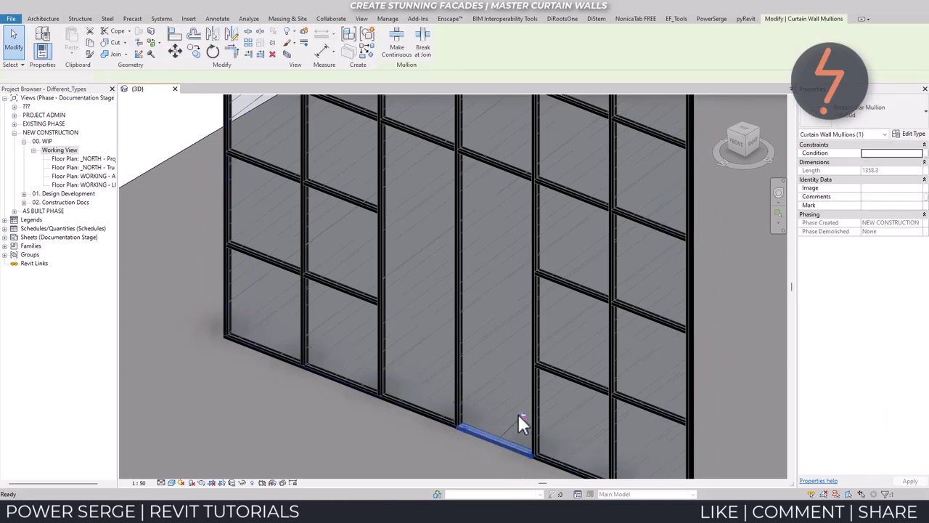
Step: Delete the left panel's bottom mullion and the vertical mullion segments in the middle bay
key("Escape")
left_click(435, 419)
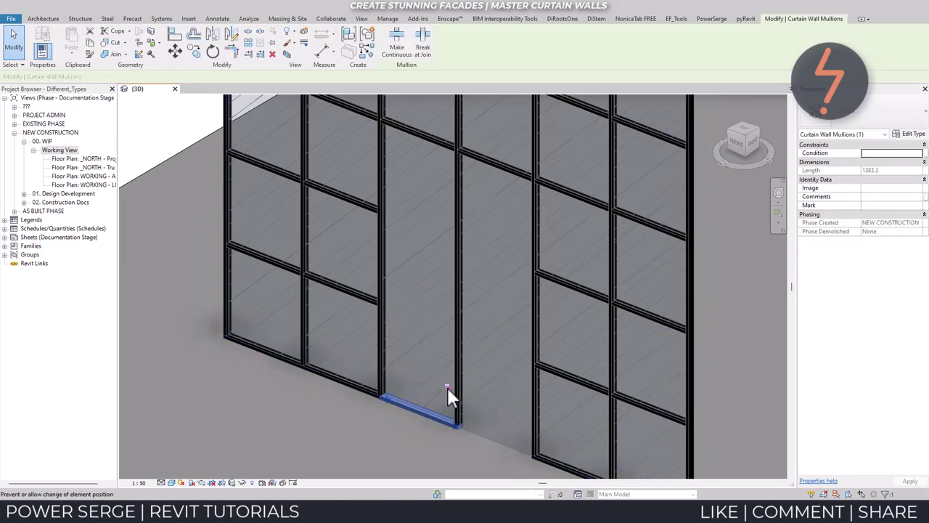
key("Delete")
left_click(456, 174)
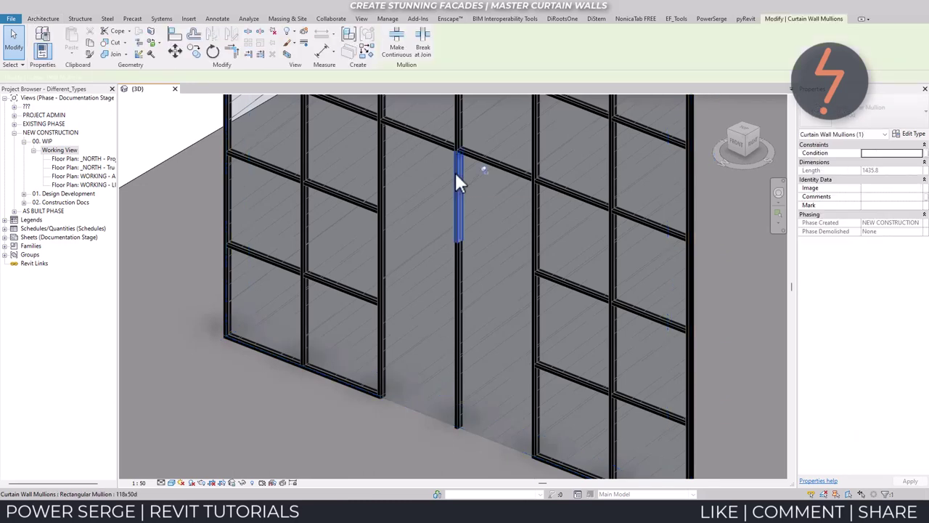
key("Escape")
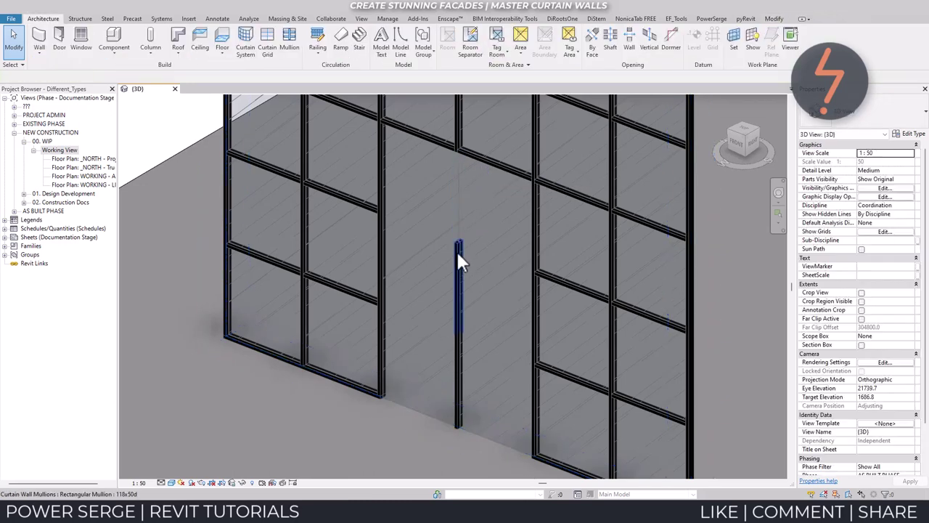
left_click(455, 253)
key("Delete")
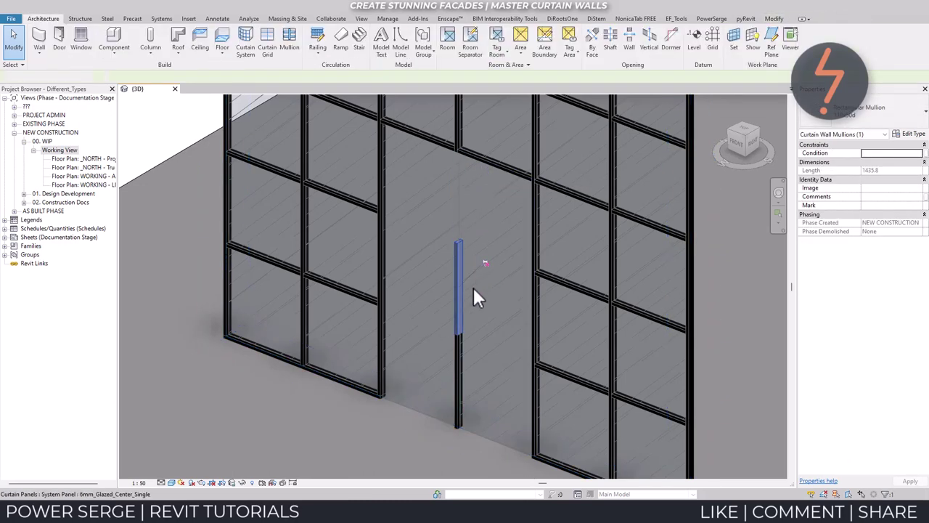
left_click(457, 366)
key("Delete")
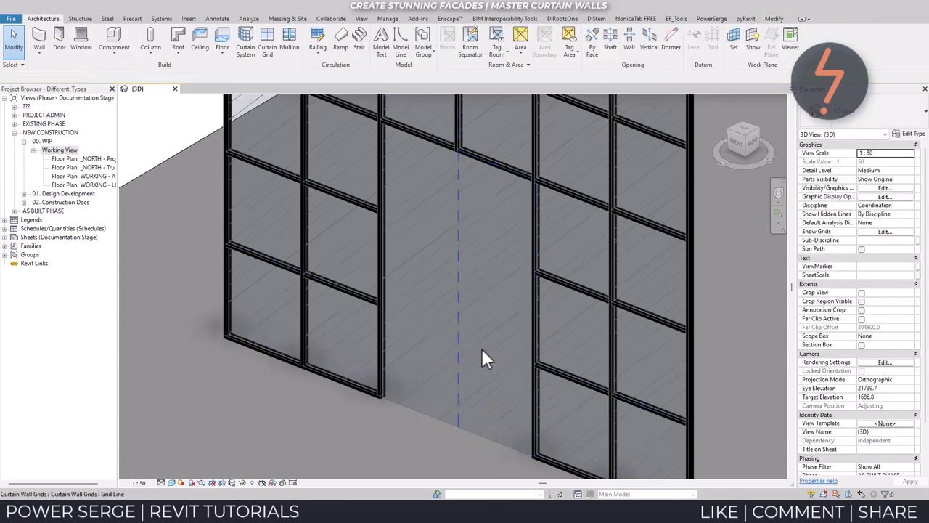
Step: Make the middle vertical grid line Independent, remove its lower segment, and select the merged panel
left_click(460, 320)
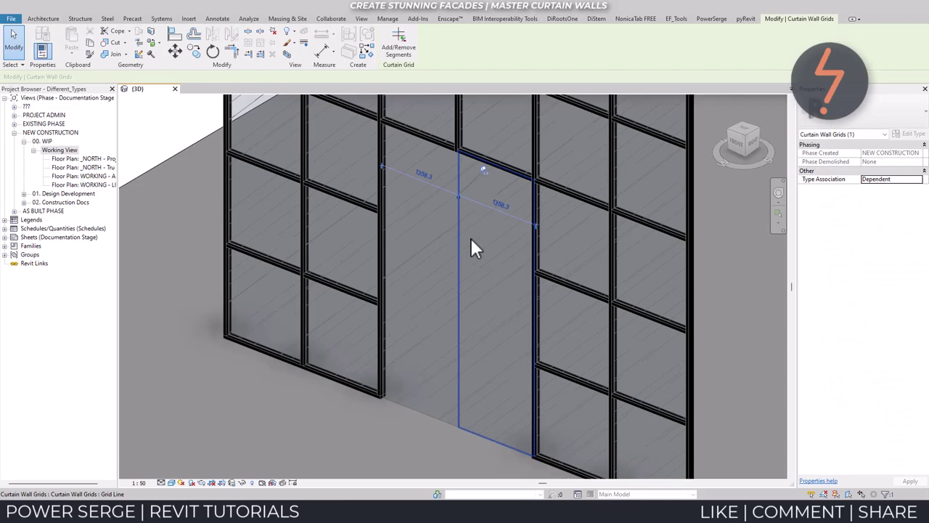
left_click(482, 169)
left_click(399, 48)
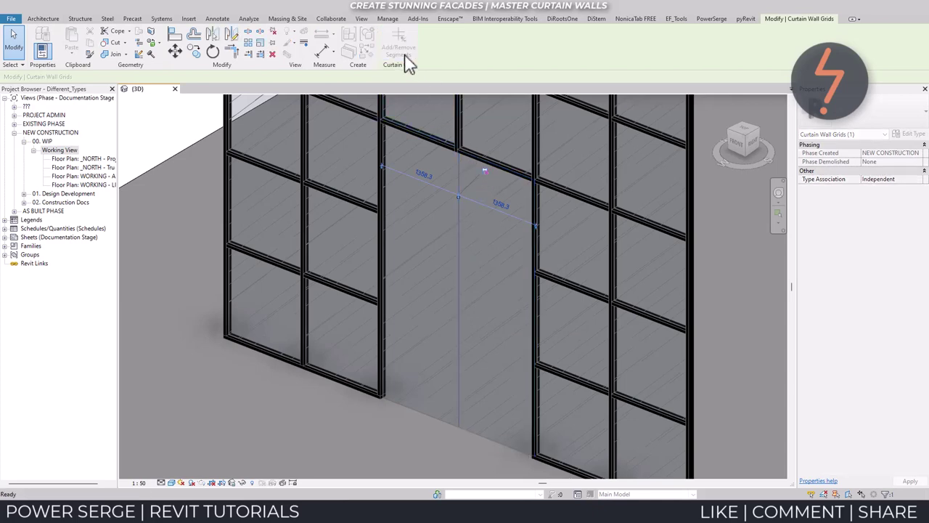
left_click(457, 298)
key("Escape")
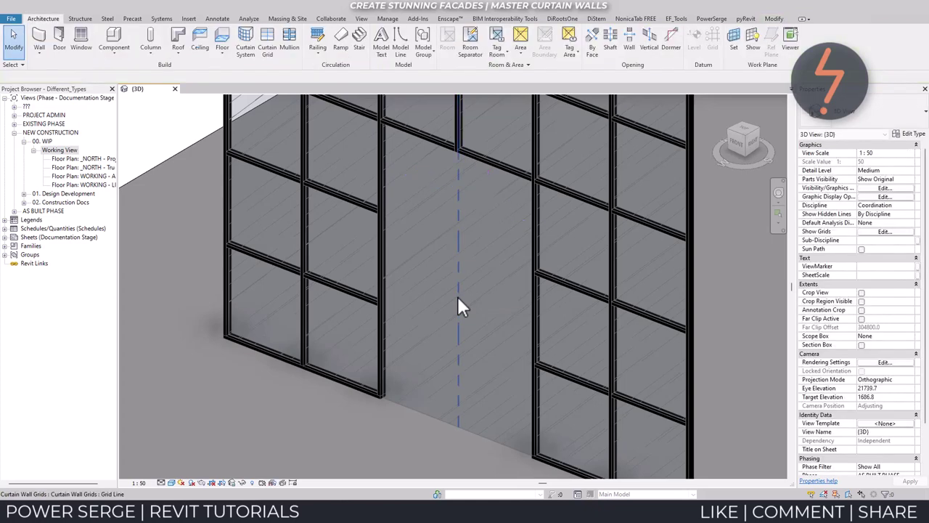
left_click(417, 412)
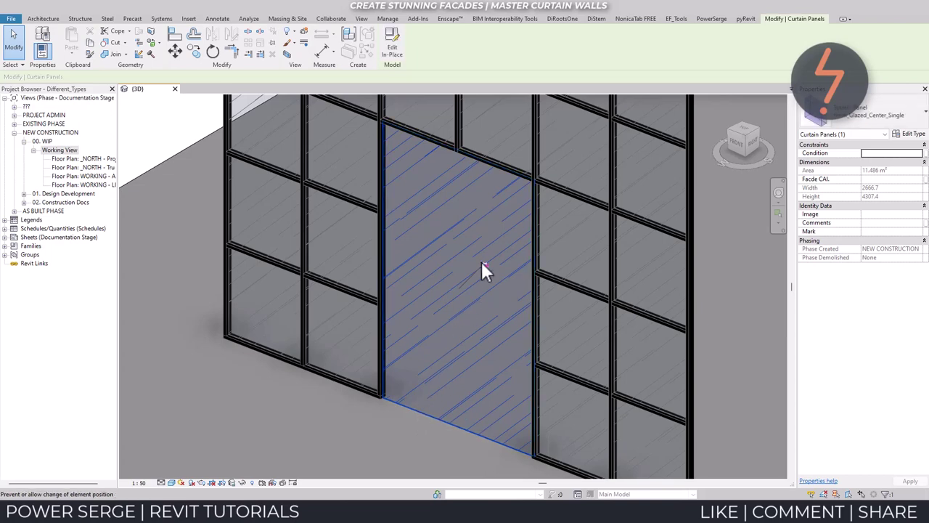
Step: Change the central panel to DR_Double Sliding Entry Door : No Midrail
left_click(863, 120)
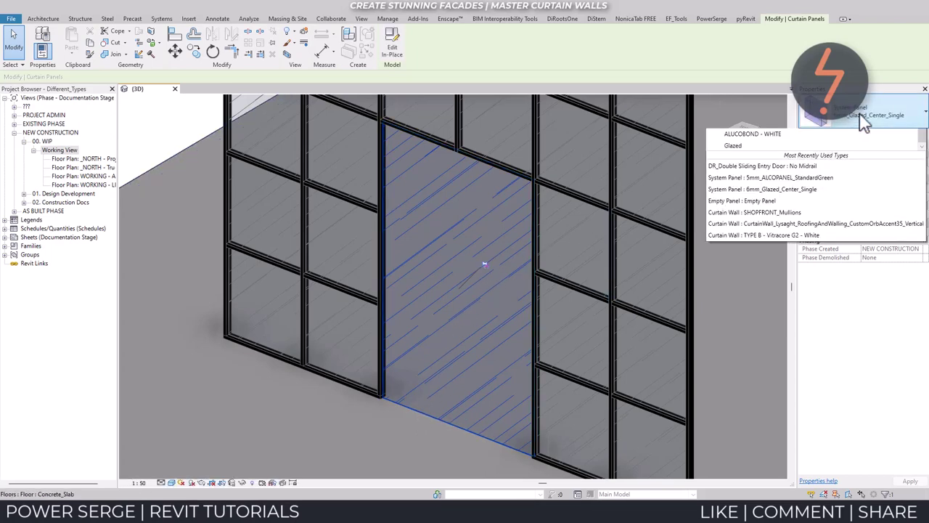
scroll(856, 192, "up", 1)
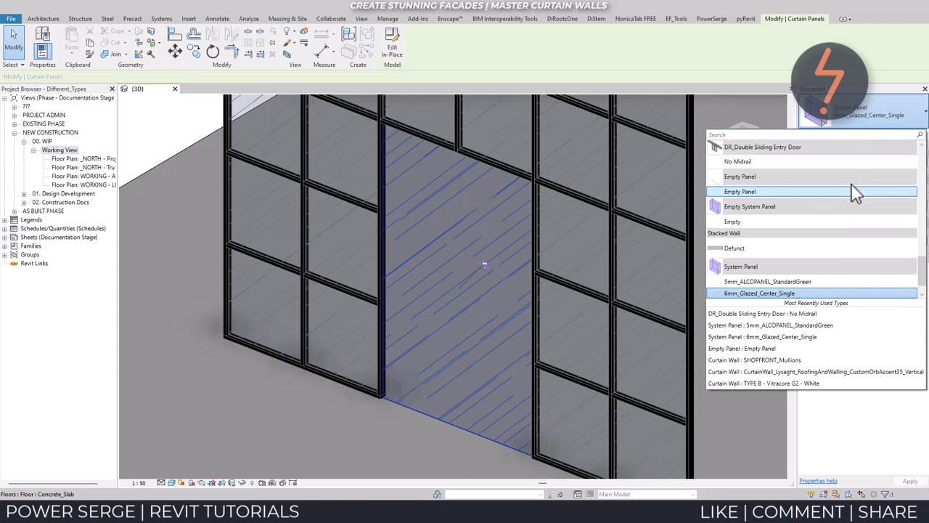
key("Up")
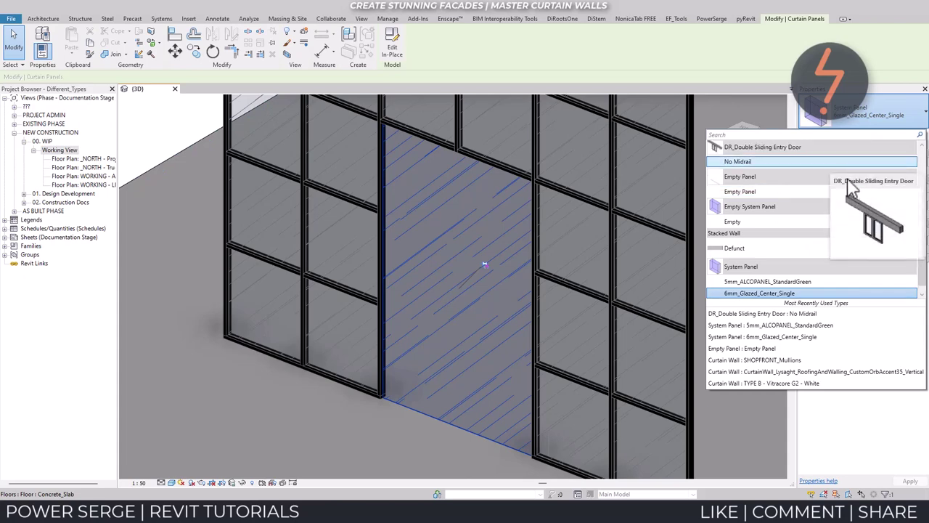
left_click(834, 162)
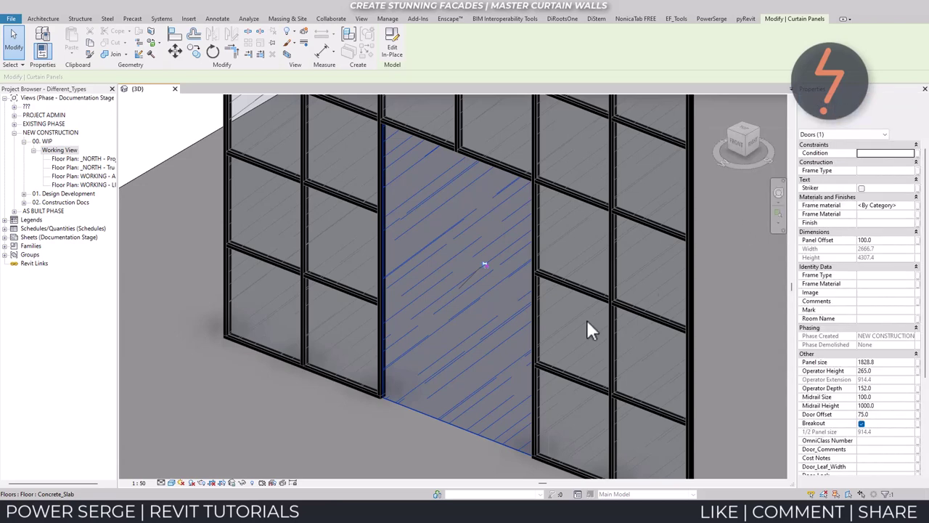
left_click(376, 455)
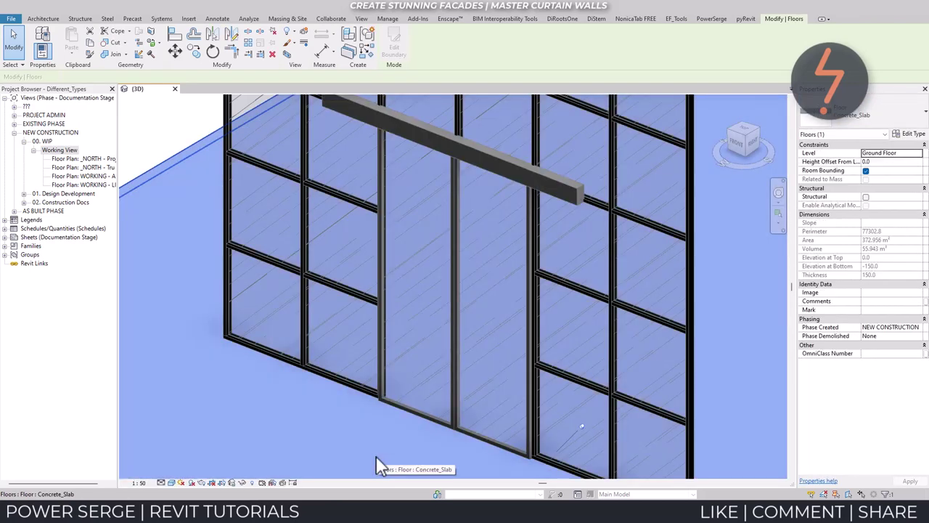
Step: Return to the previous pan/zoom showing the whole curtain wall
right_click(356, 444)
left_click(383, 403)
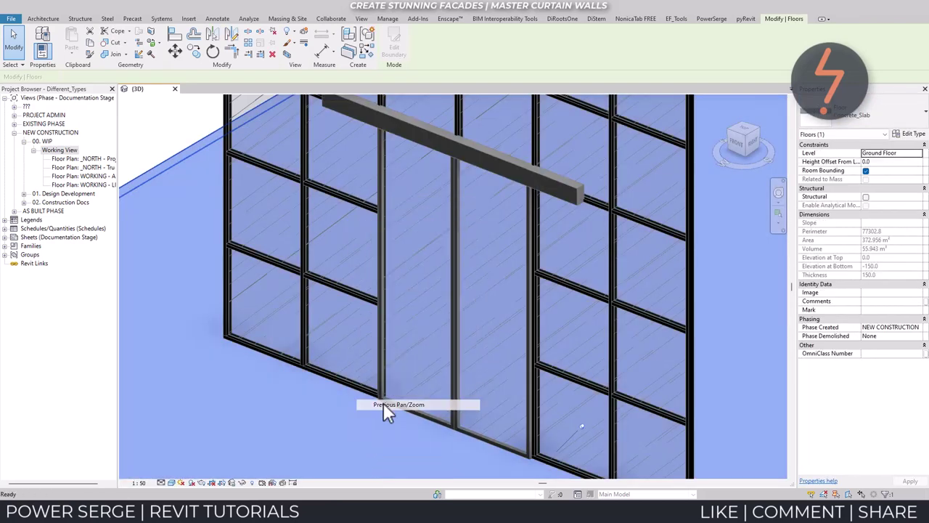
left_click(266, 243)
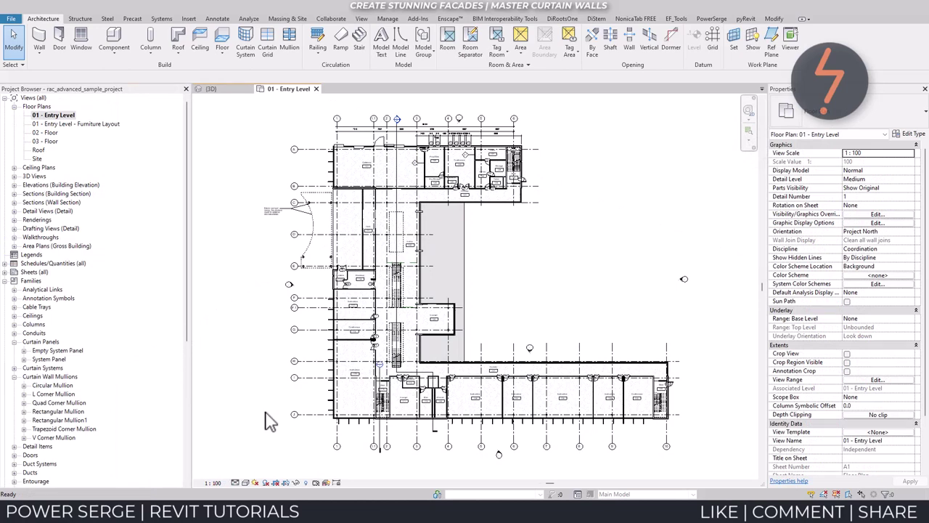
Step: Zoom In Region twice onto the corner curtain wall at grids J and 1
right_click(270, 421)
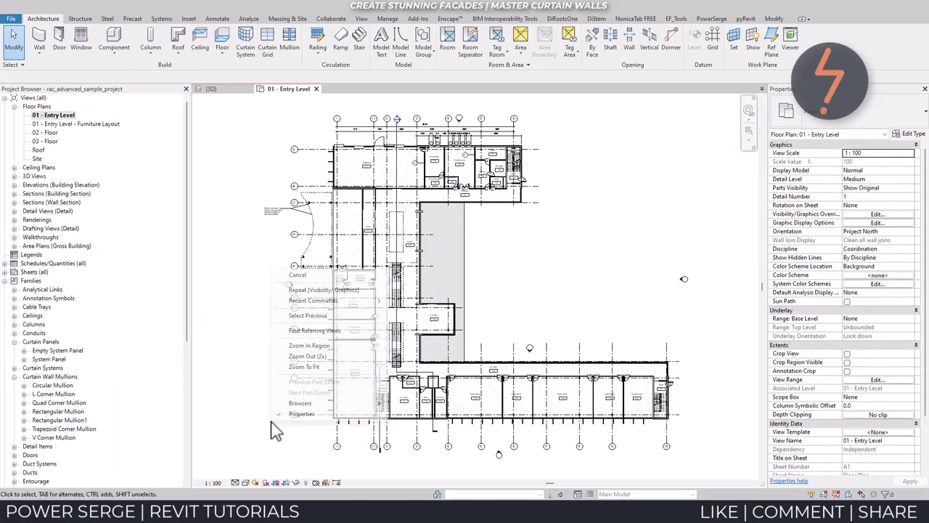
left_click(284, 345)
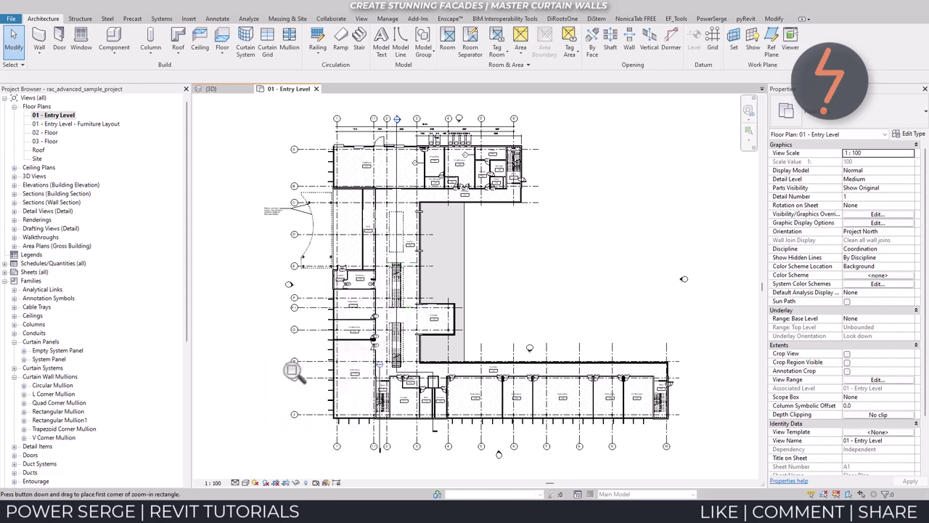
left_click_drag(273, 397, 347, 465)
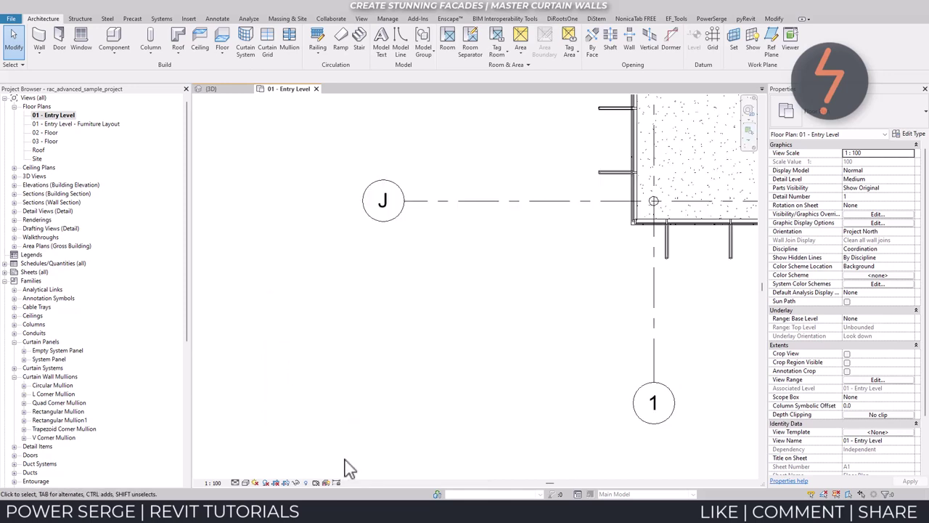
left_click(638, 134)
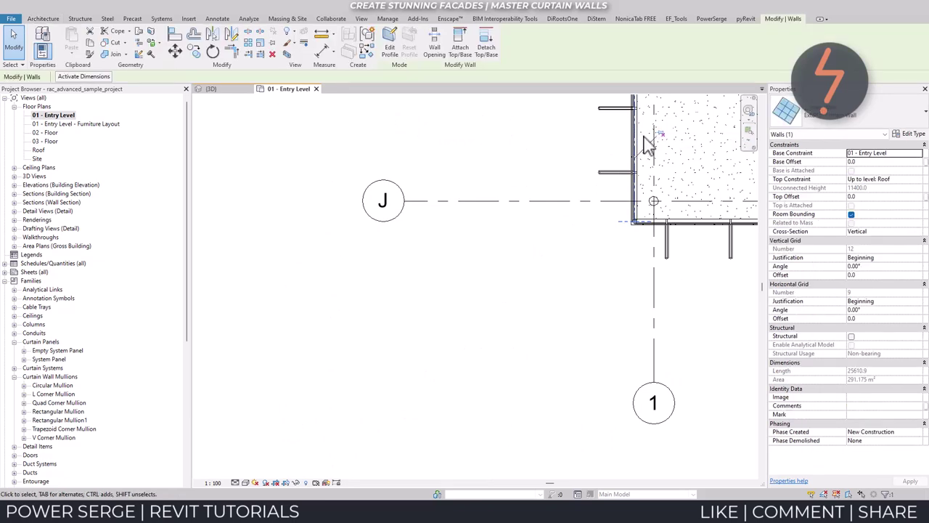
left_click(715, 222)
left_click(533, 304)
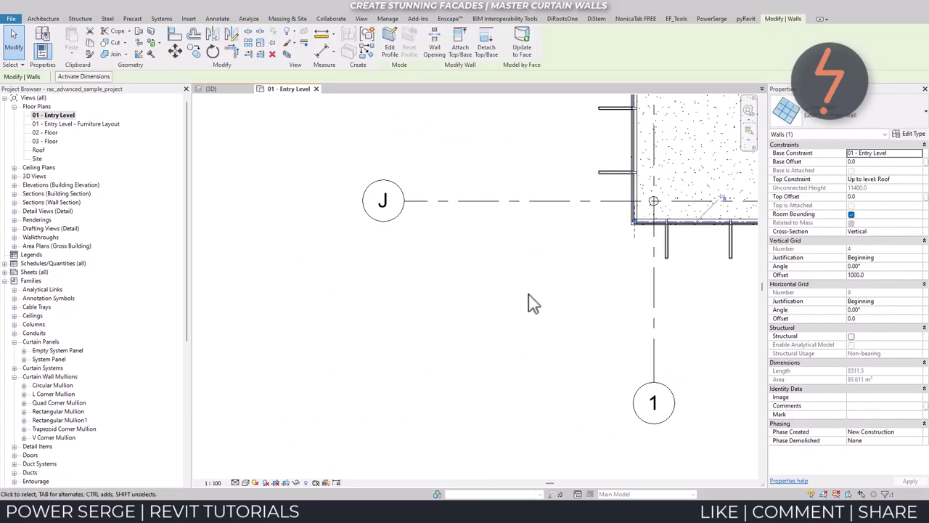
right_click(532, 304)
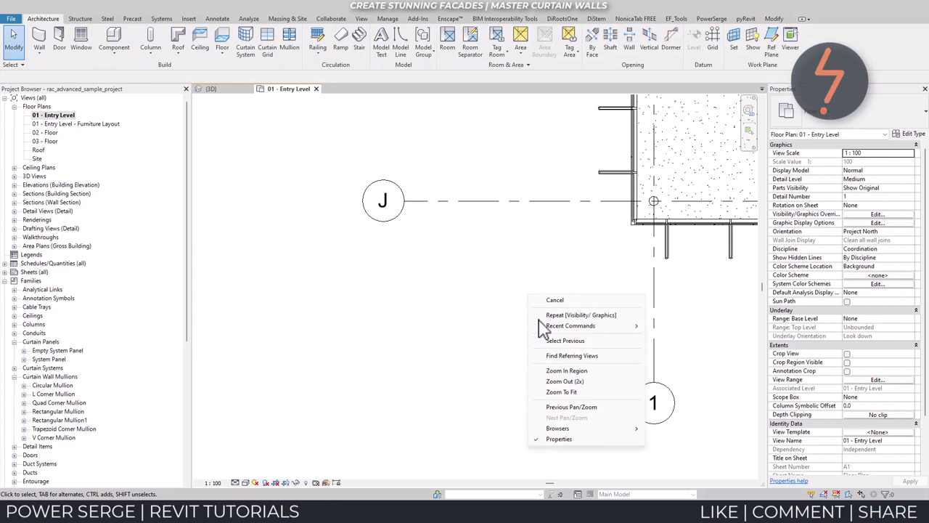
left_click(560, 370)
left_click_drag(570, 177, 675, 273)
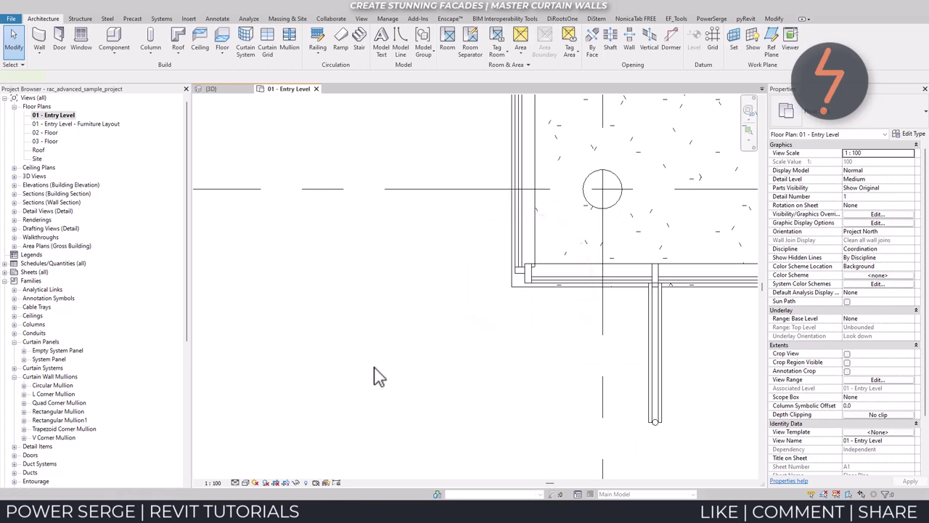
key("d")
key("i")
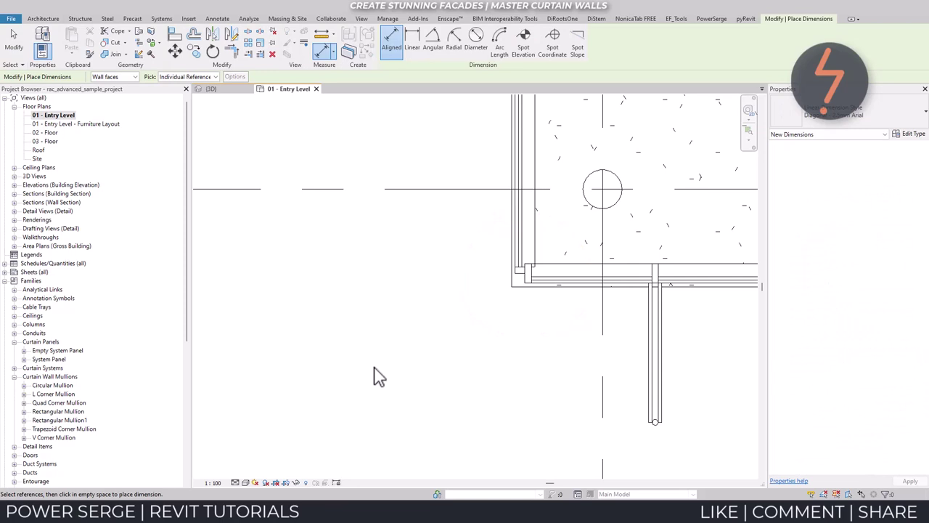
left_click(515, 236)
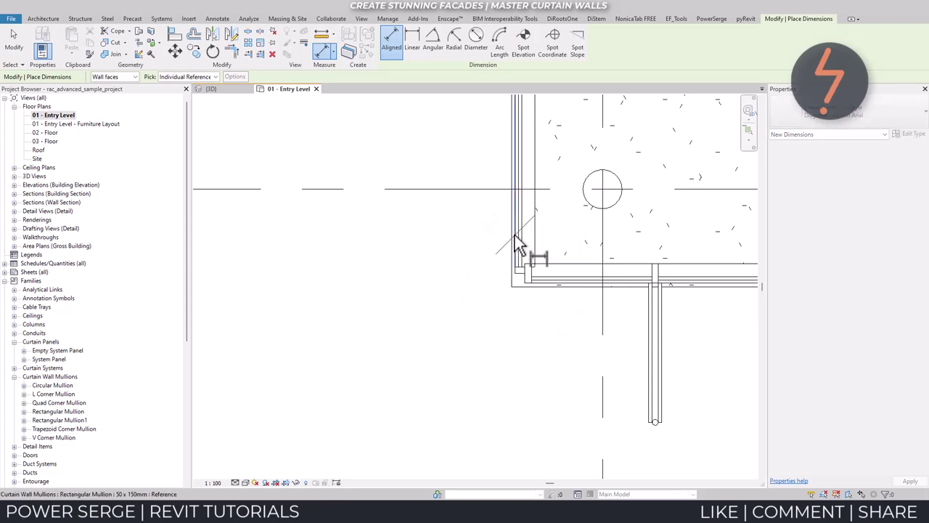
left_click(535, 238)
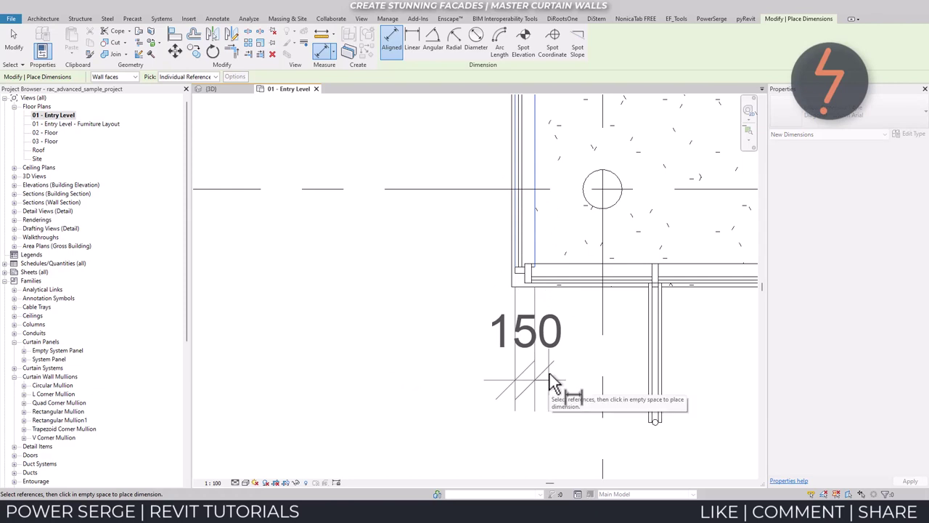
key("Escape")
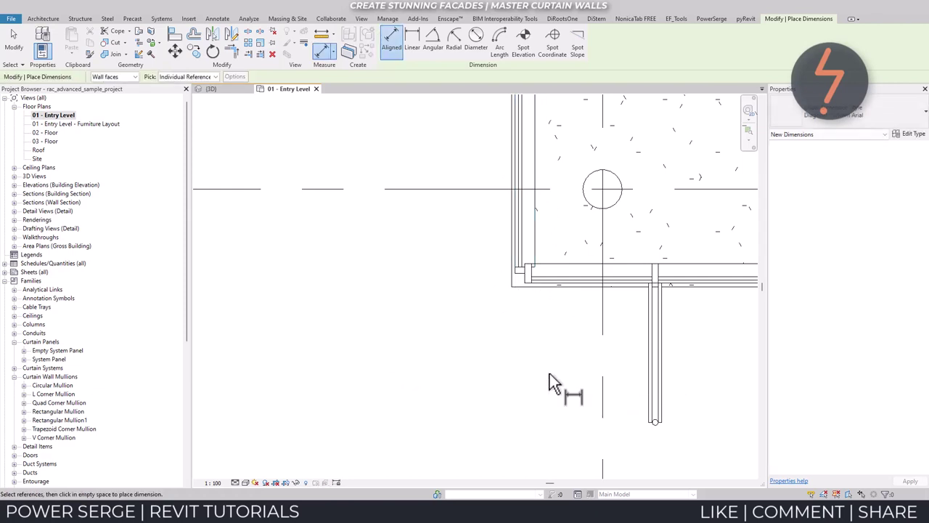
key("Escape")
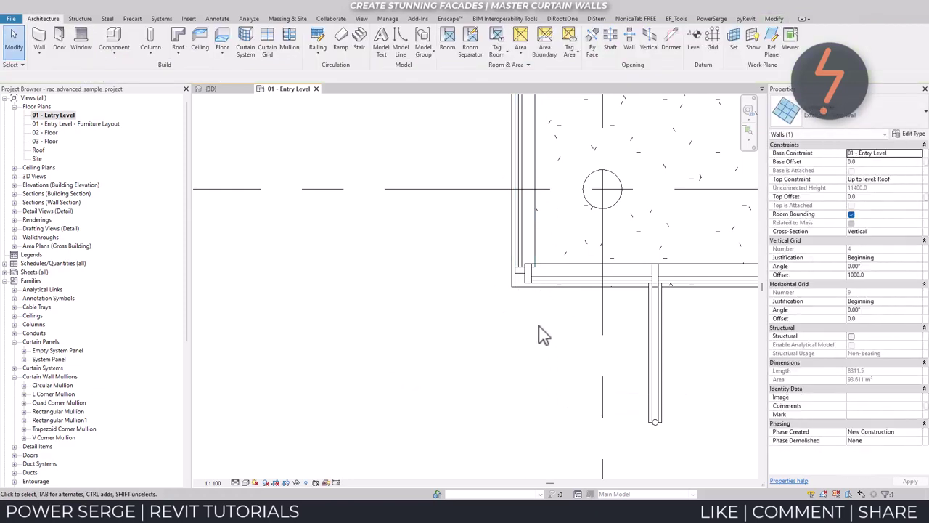
key("Tab")
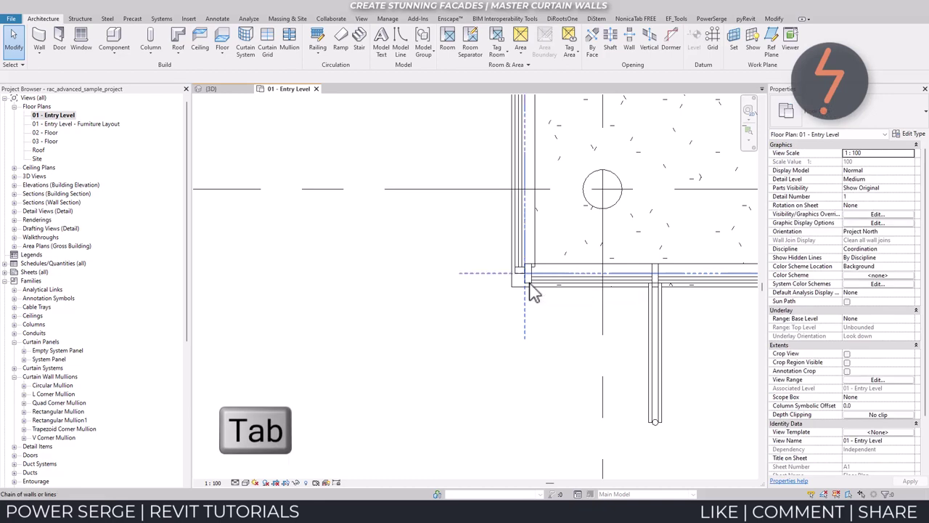
key("Tab")
left_click(531, 285)
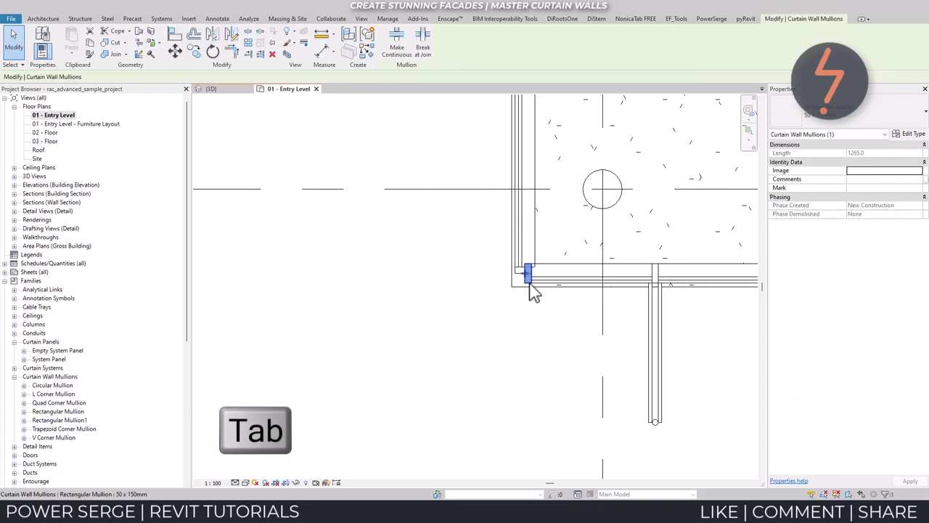
Step: Review the corner mullion's type properties, then close them and deselect
left_click(915, 136)
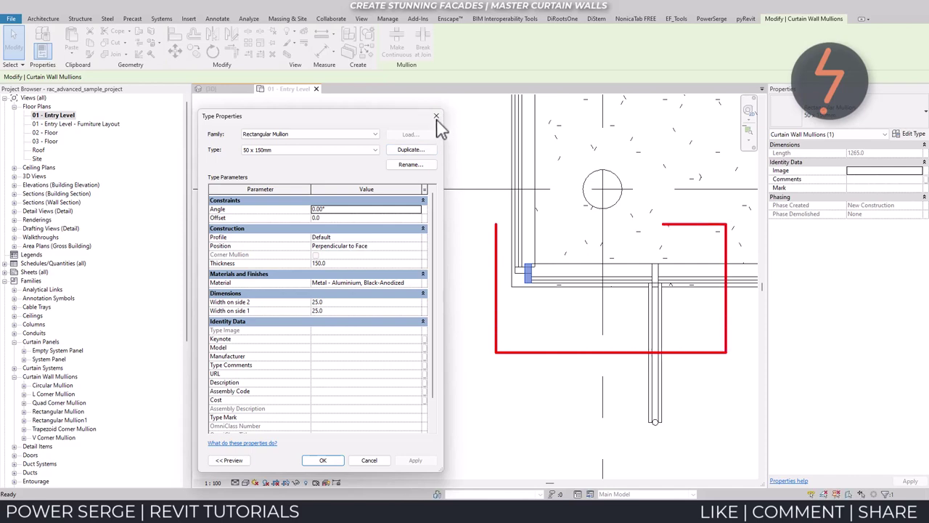
left_click(436, 115)
left_click(587, 234)
Step: Review the corner curtain wall's type properties, then close them and deselect the wall
left_click(669, 264)
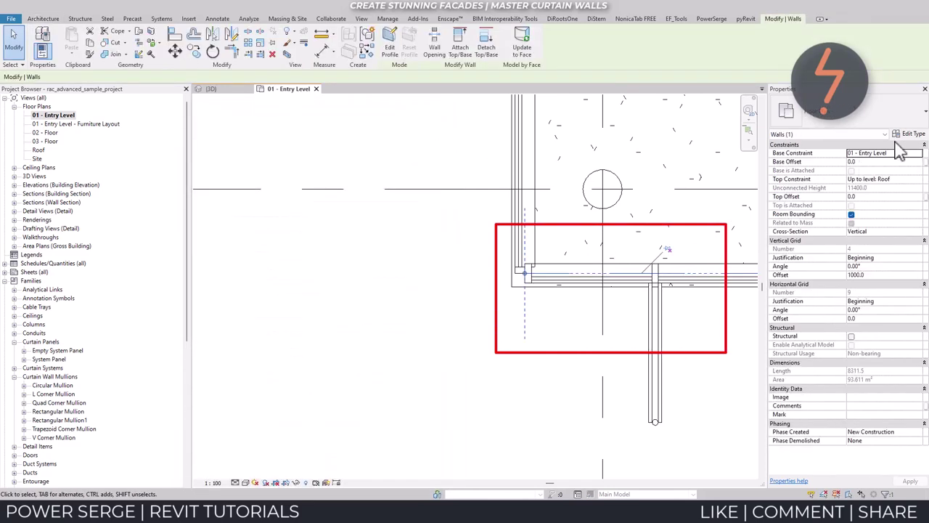
left_click(912, 134)
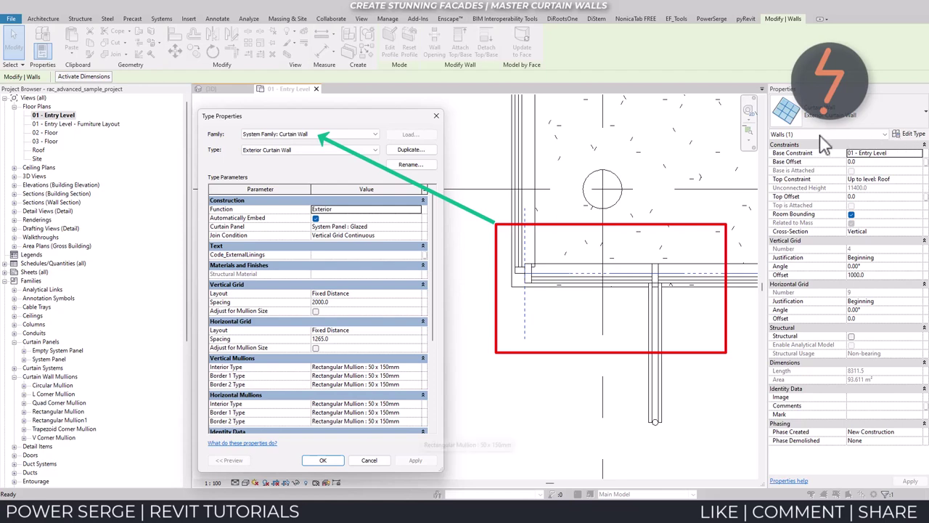
left_click(435, 116)
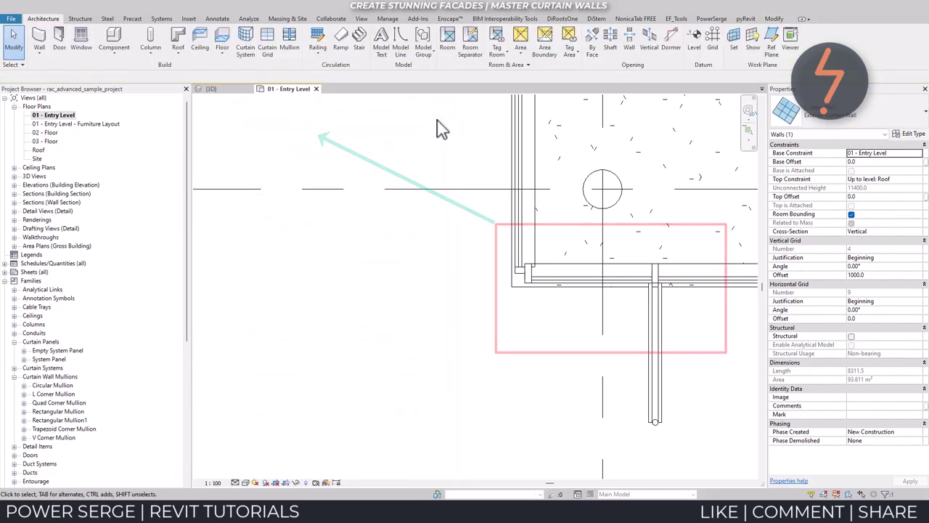
key("Escape")
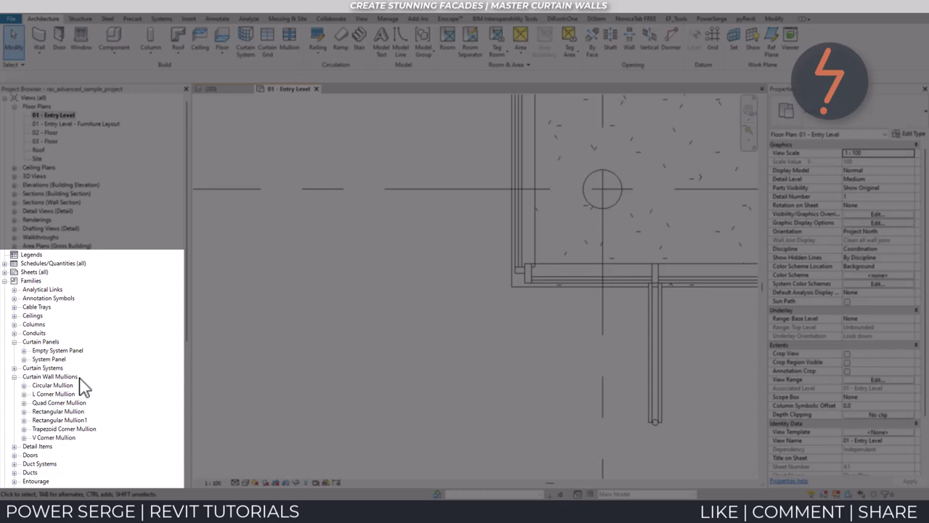
Step: Duplicate the Rectangular Mullion type 50 x 150mm as 150 x 150mm
left_click(24, 411)
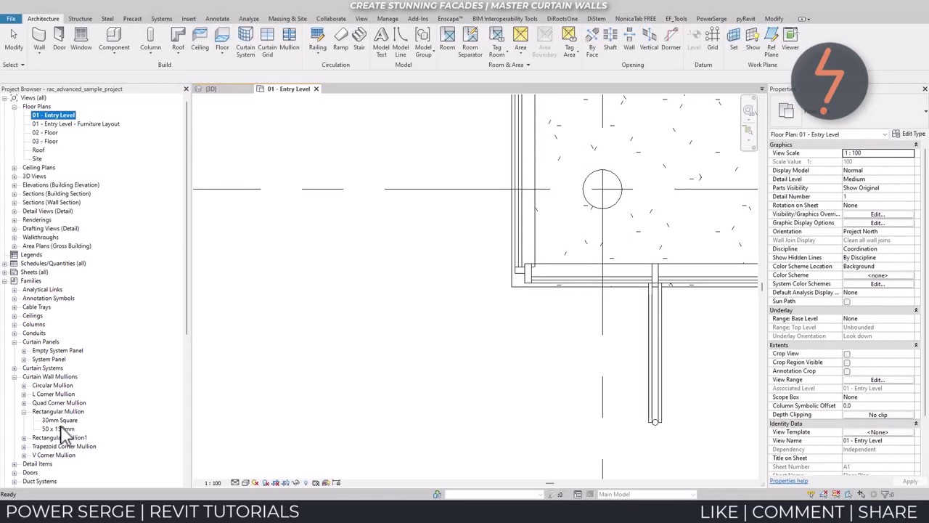
left_click(64, 429)
right_click(66, 429)
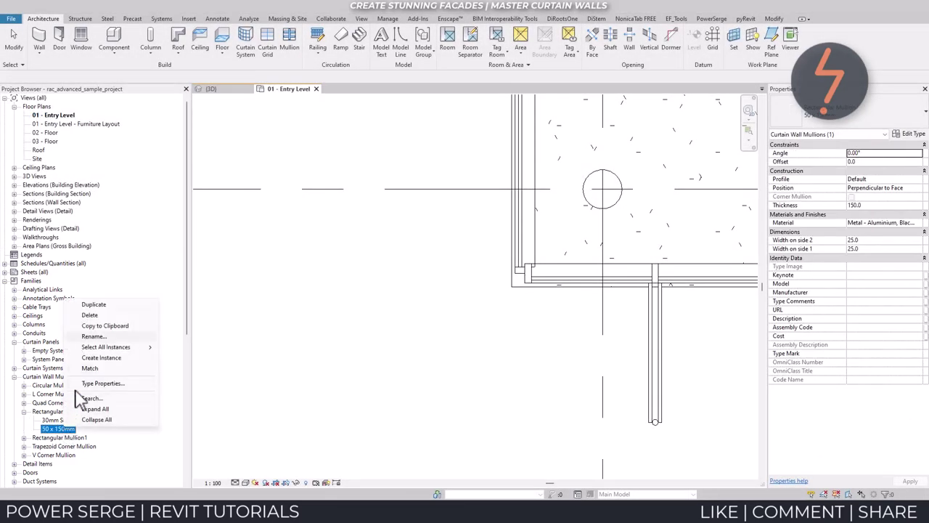
left_click(101, 304)
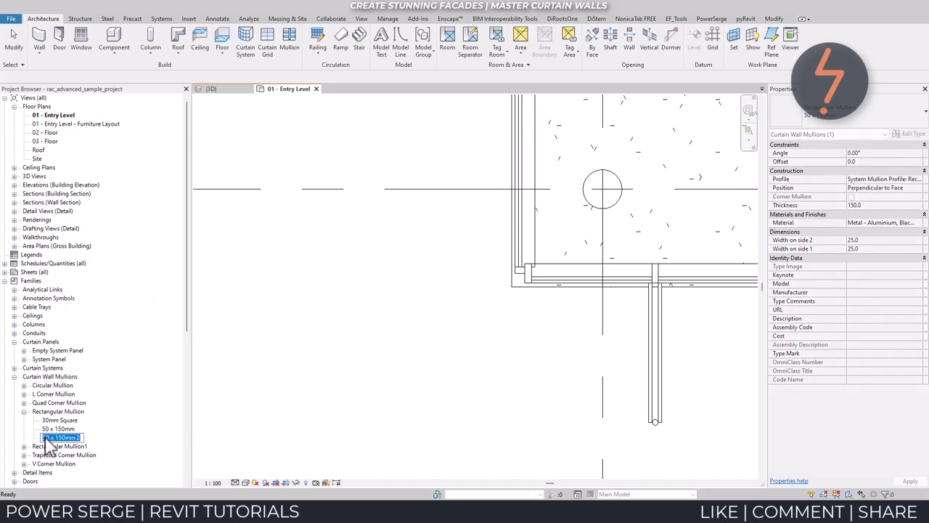
type("150 x 150mm")
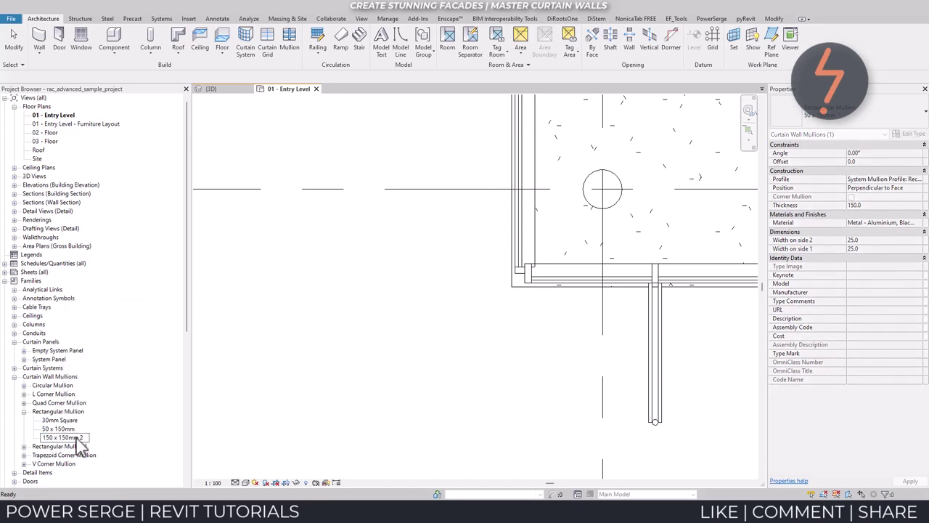
key("Return")
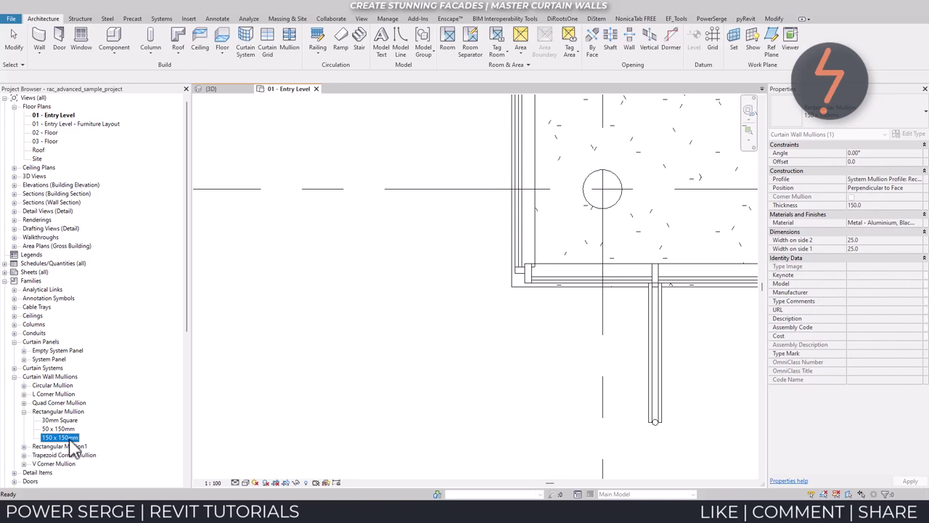
Step: Set both side widths of the 150 x 150mm mullion type to 75
right_click(72, 438)
left_click(127, 395)
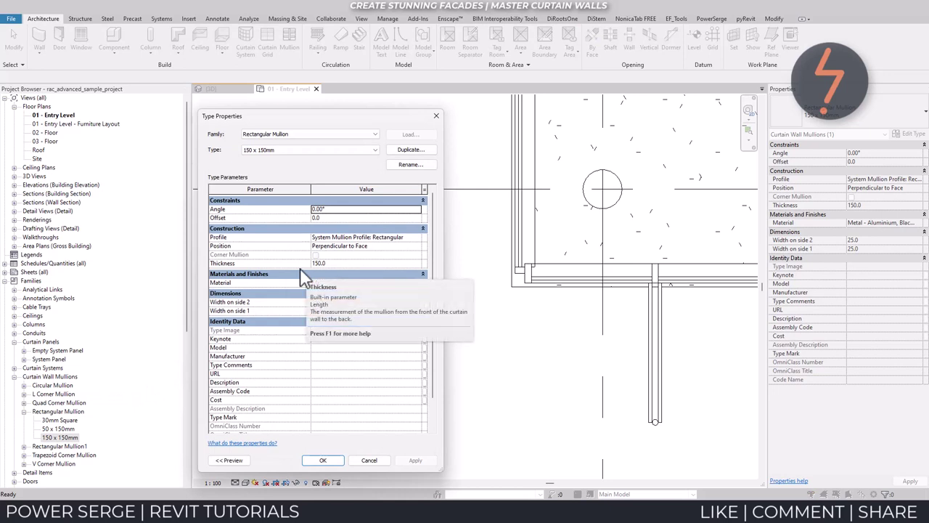
left_click(332, 303)
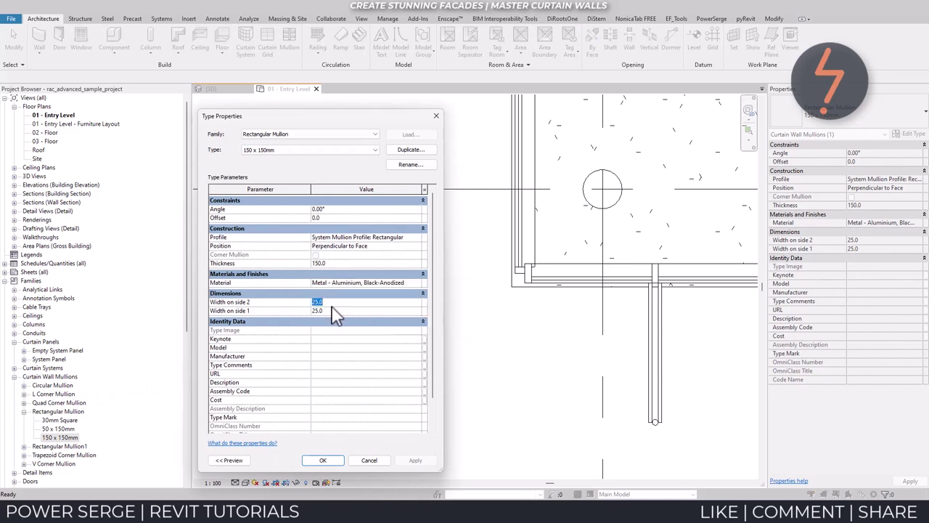
type("75")
left_click(324, 460)
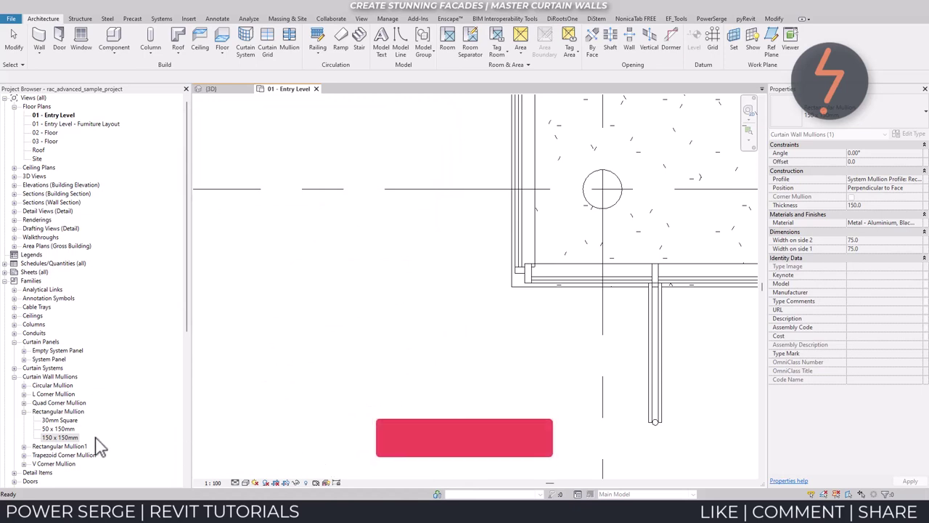
Step: Show the 3D view zoomed in on the curtain-wall facade corner in Hidden Line style
left_click(231, 93)
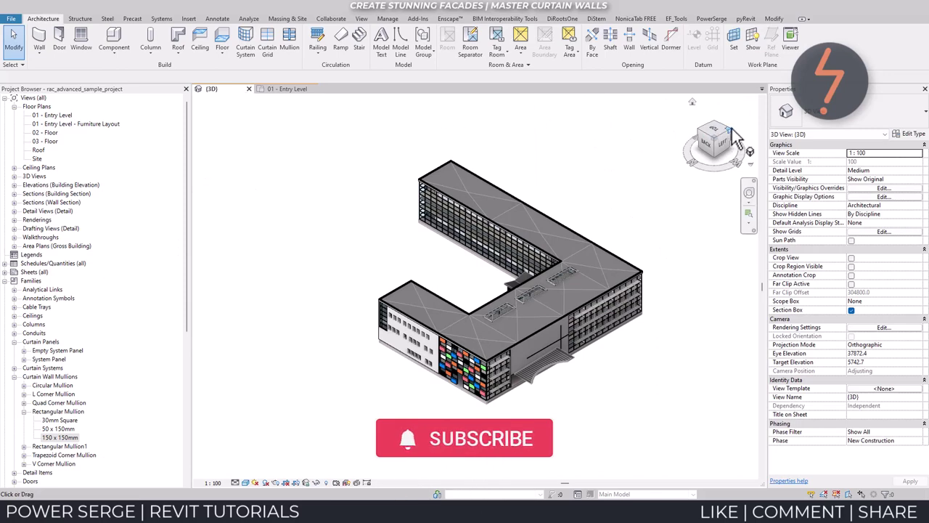
middle_click_drag(317, 109, 467, 460, "shift")
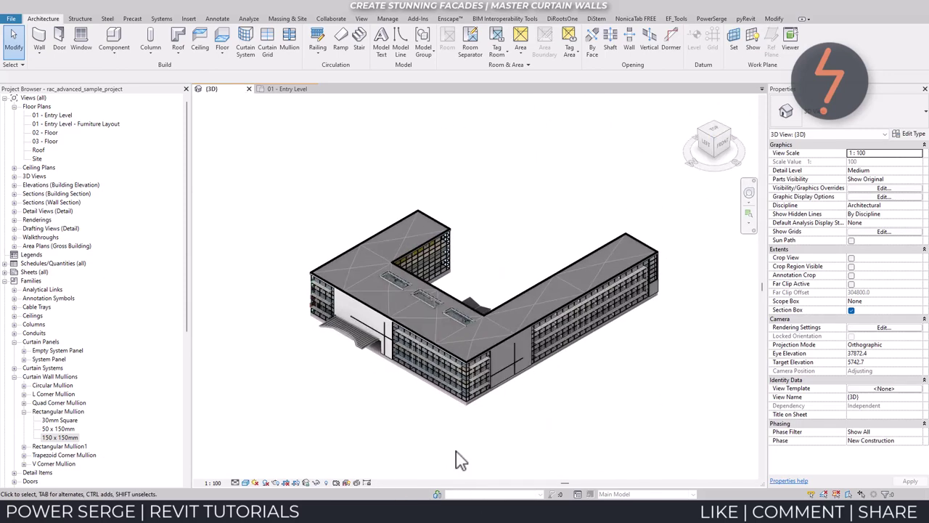
right_click(461, 460)
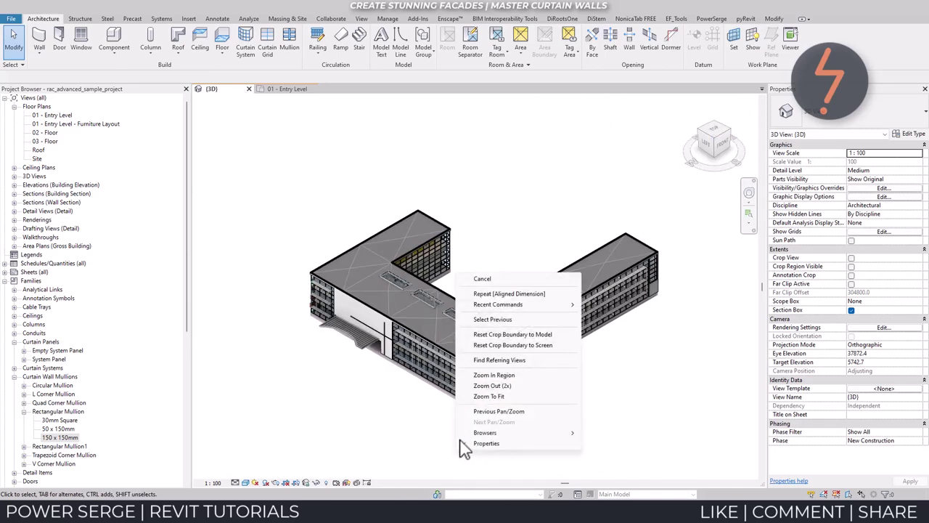
left_click(475, 376)
left_click_drag(466, 360, 481, 473)
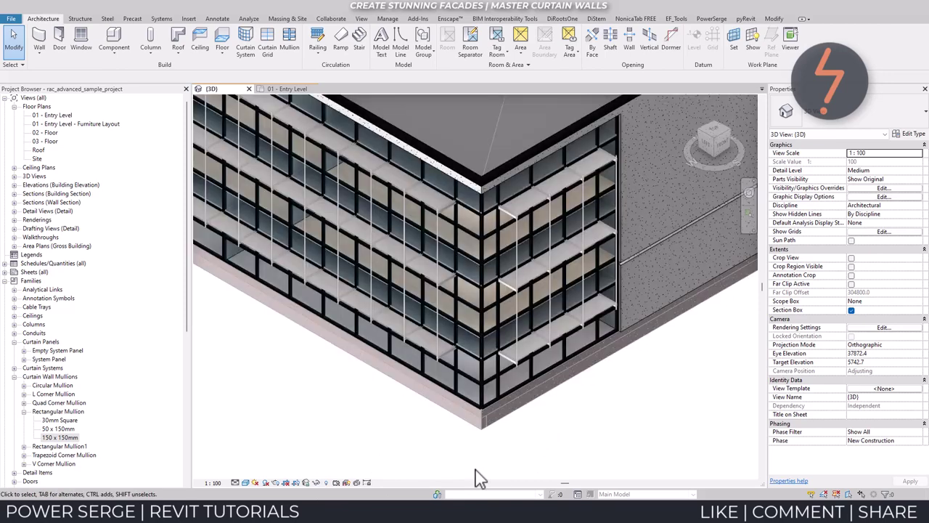
left_click(245, 483)
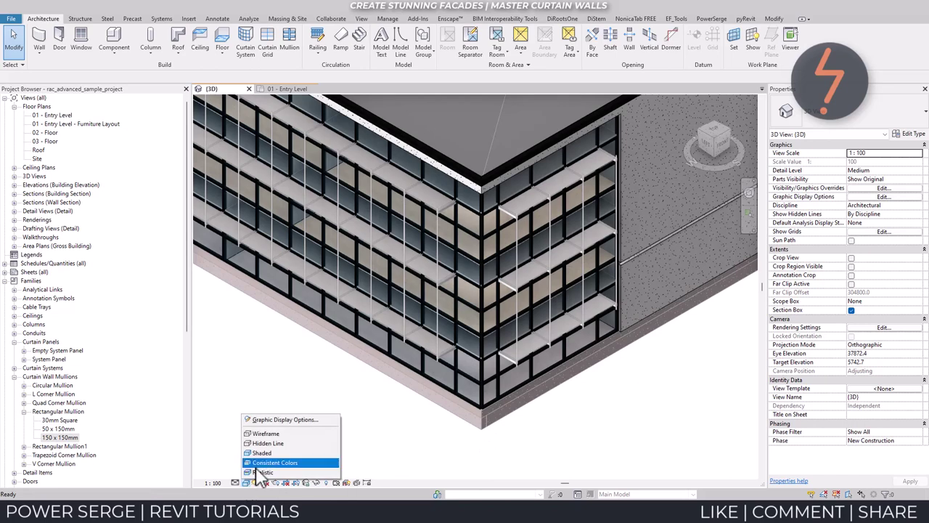
left_click(268, 443)
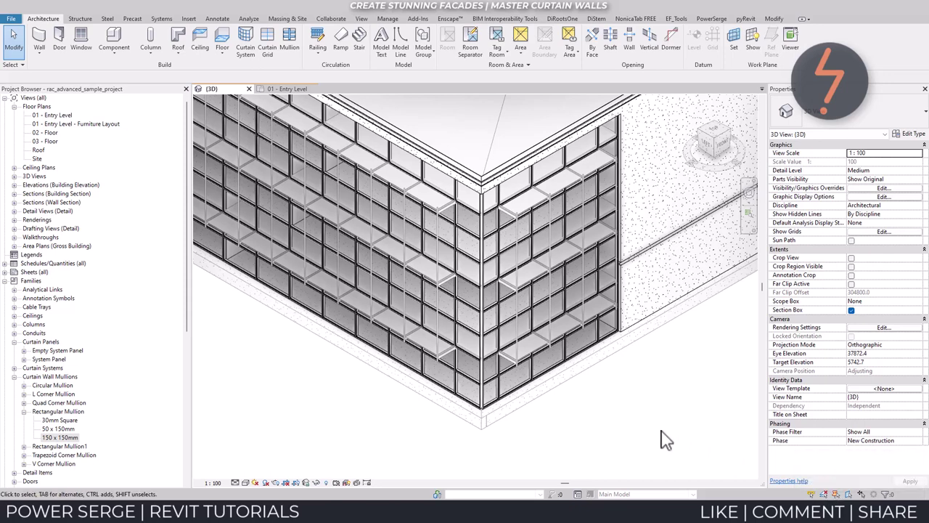
Step: Hide Curtain Panels and Curtain Systems in the 3D view's visibility settings via VG
key("v")
key("g")
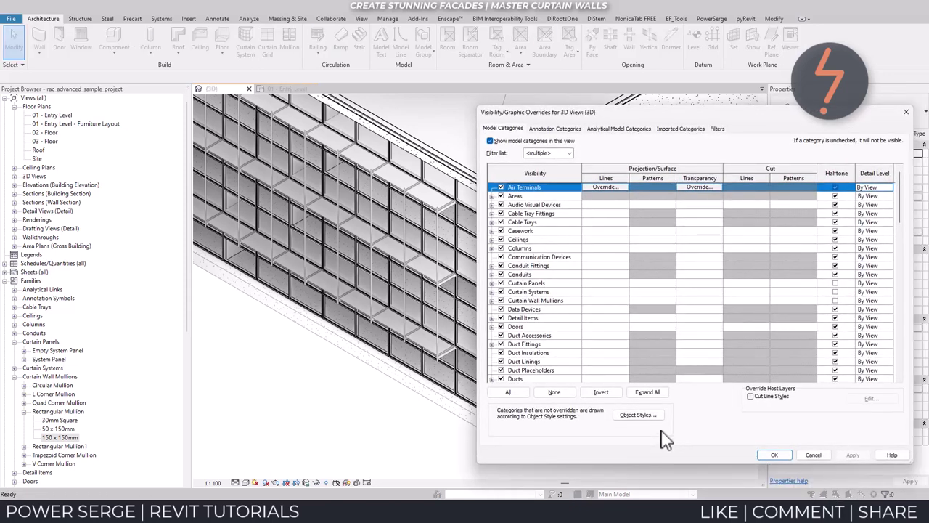
left_click(505, 284)
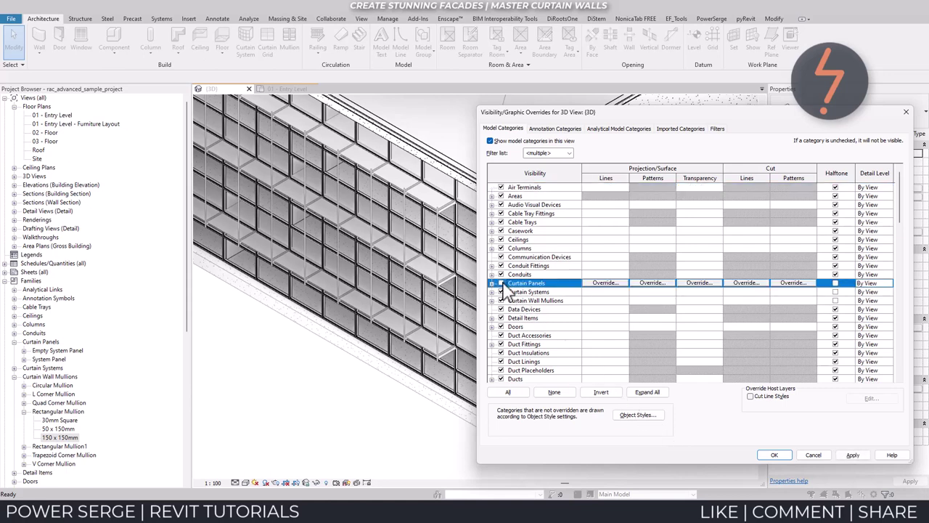
left_click(509, 292)
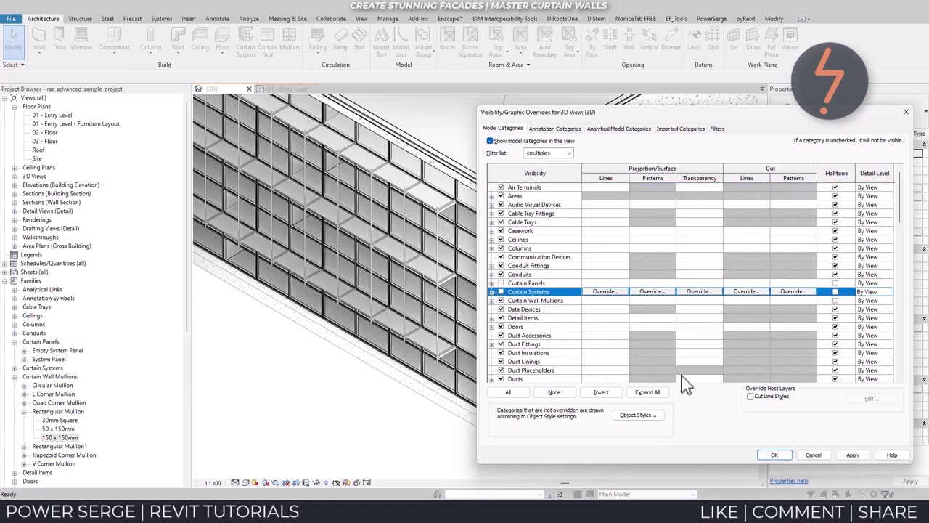
left_click(852, 454)
left_click(776, 454)
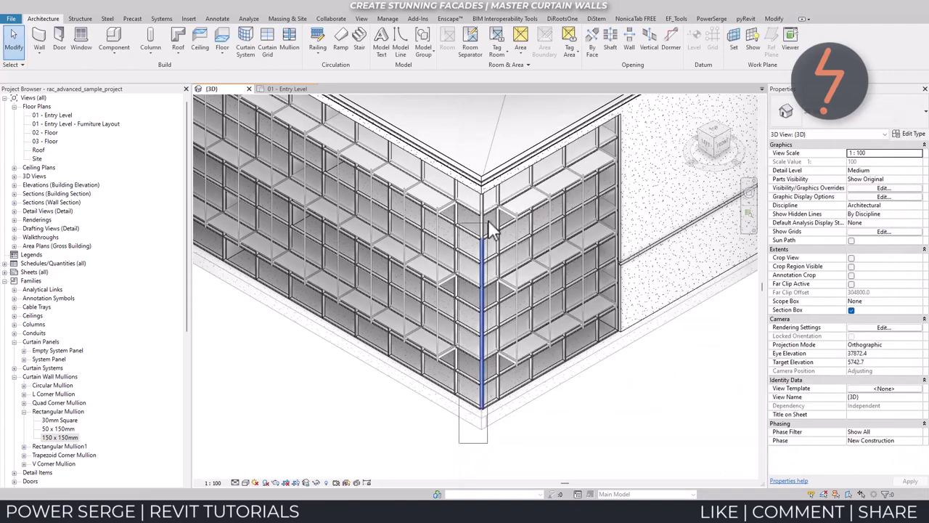
Step: Select the nine stacked corner mullions and unpin them
key("Tab")
left_click(491, 168)
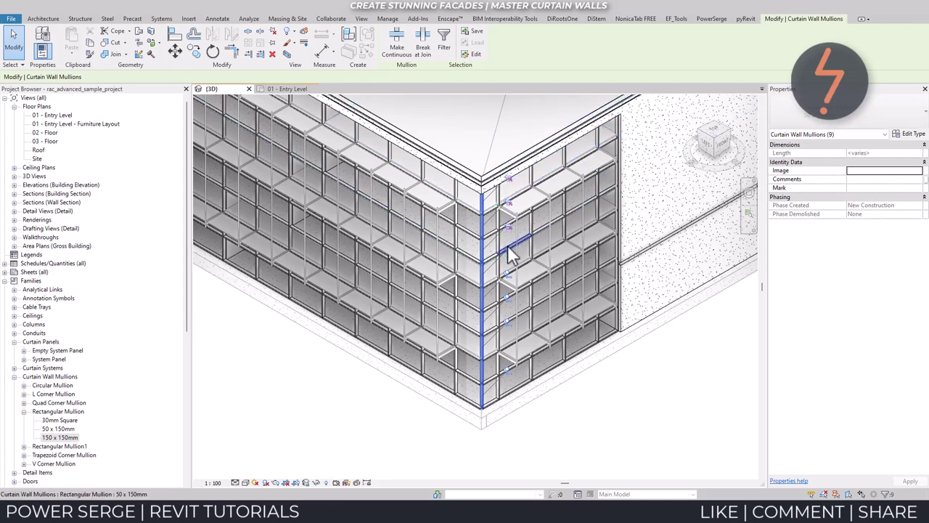
left_click(508, 321)
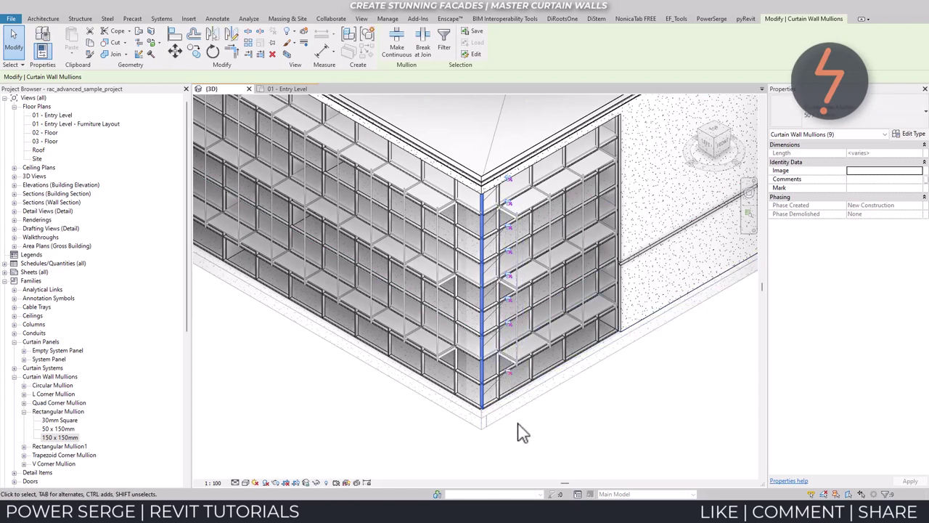
key("Escape")
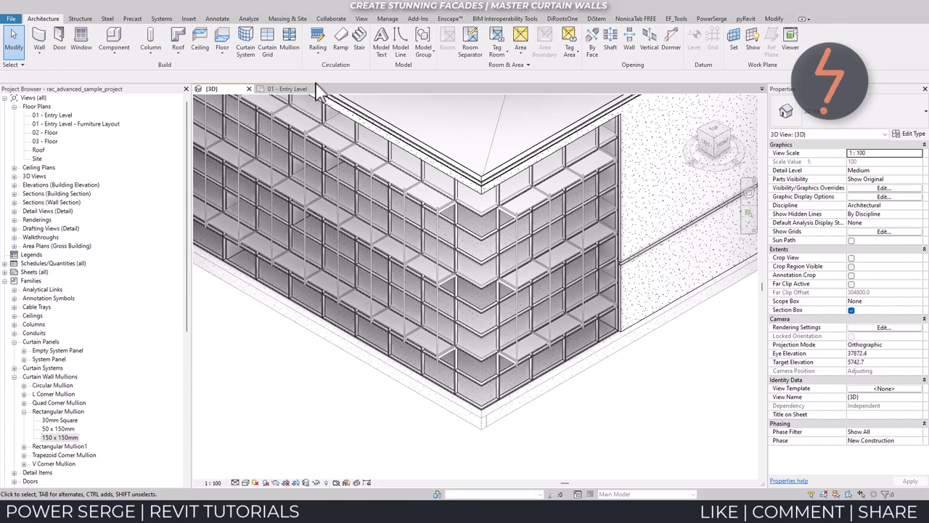
Step: Try placing a 150 x 150mm mullion on the corner grid line, then open the 01 - Entry Level plan
left_click(289, 42)
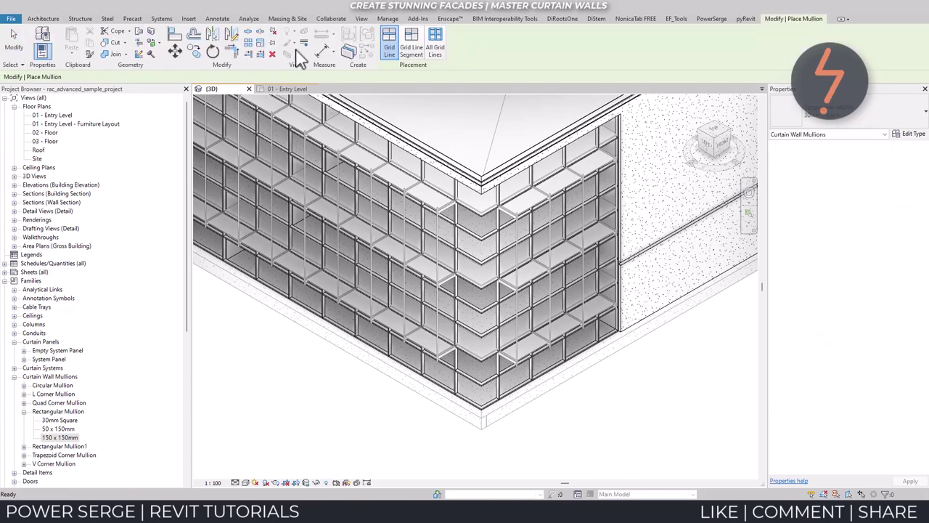
left_click(888, 103)
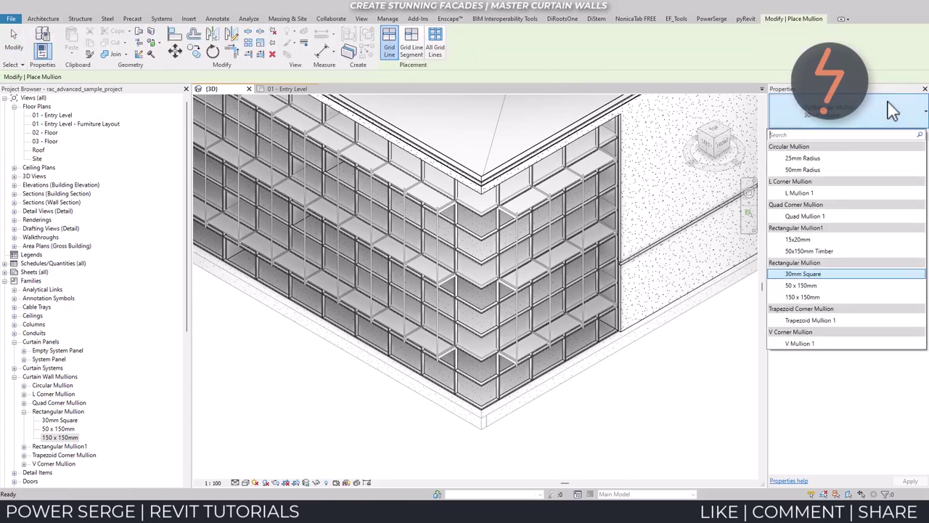
left_click(867, 296)
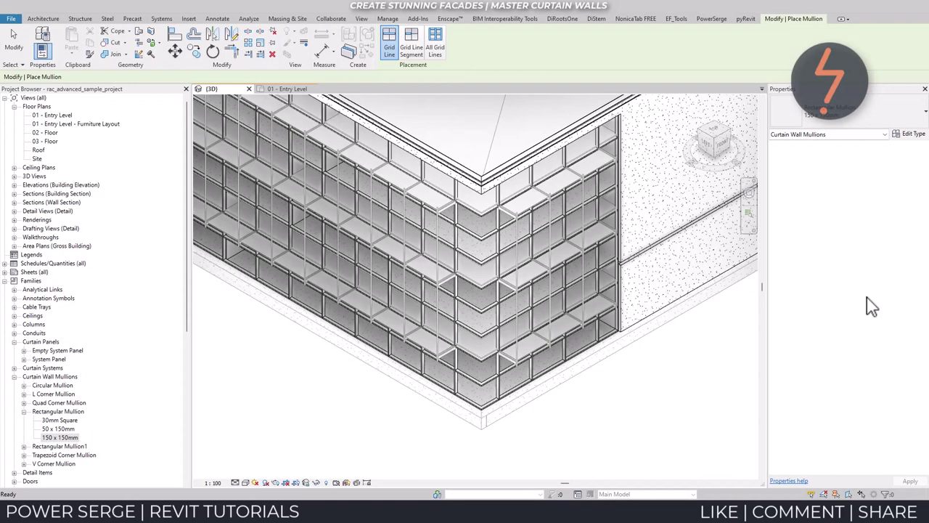
left_click(485, 406)
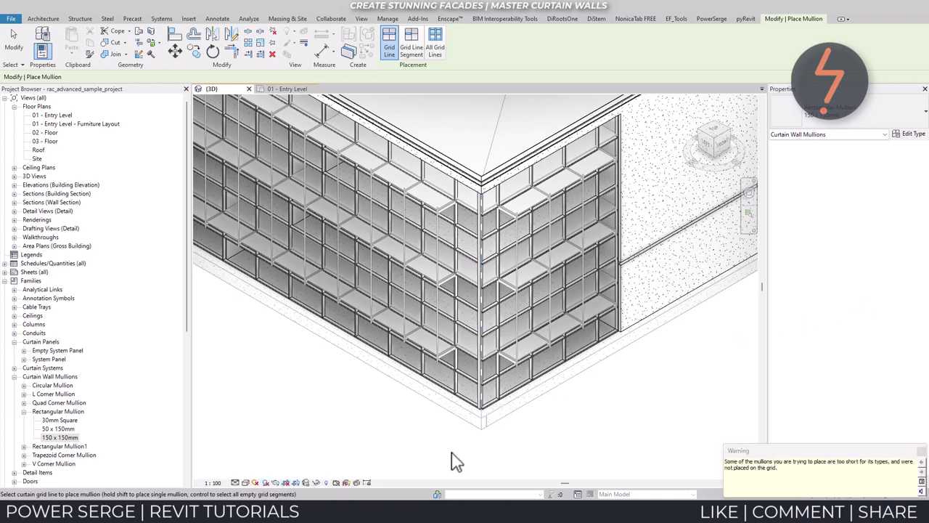
left_click(296, 90)
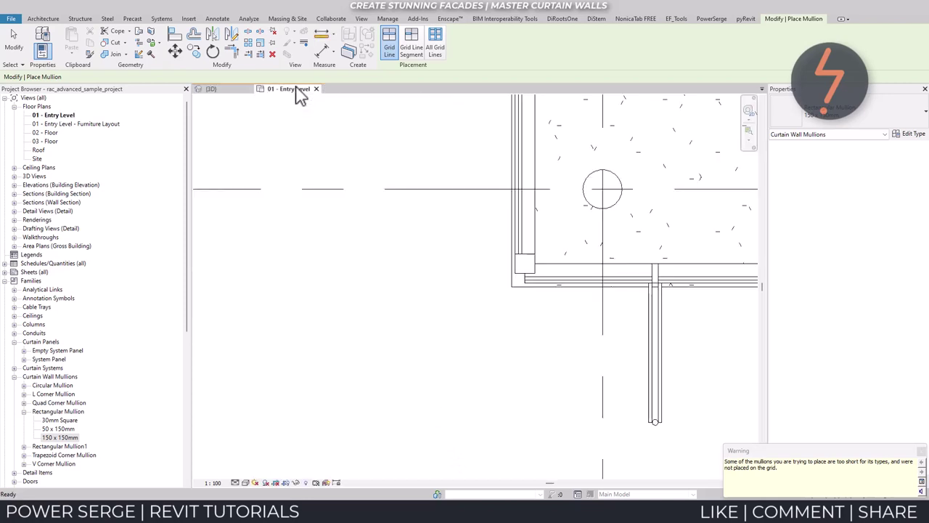
Step: Exit mullion placement and select the corner curtain wall in the plan
key("Escape")
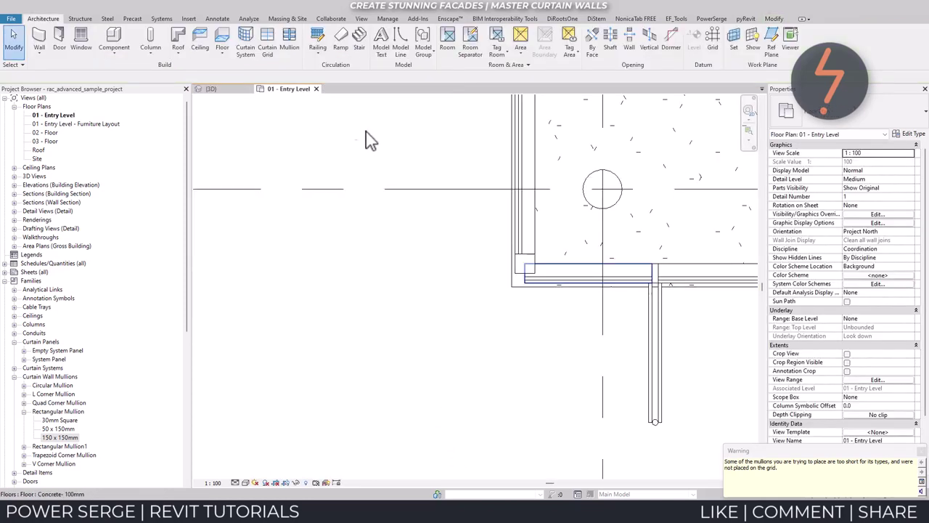
left_click(596, 283)
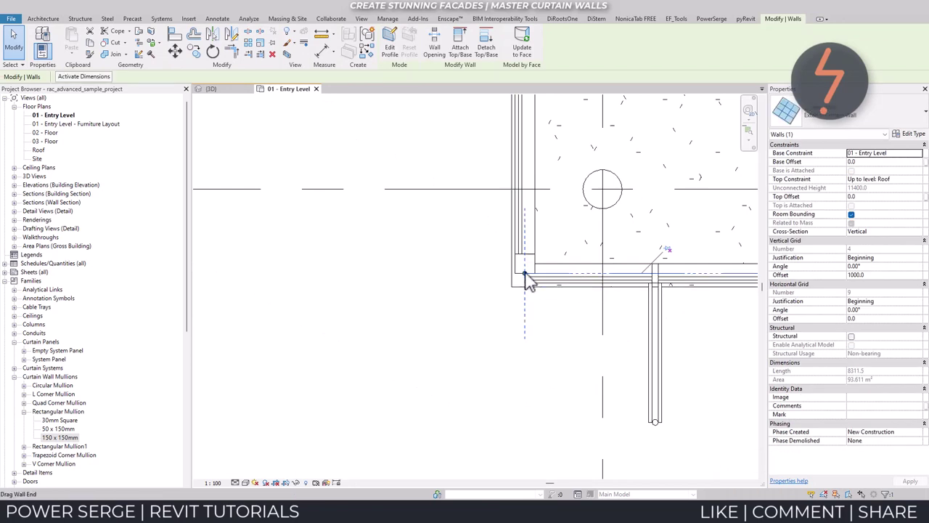
key("r")
key("s")
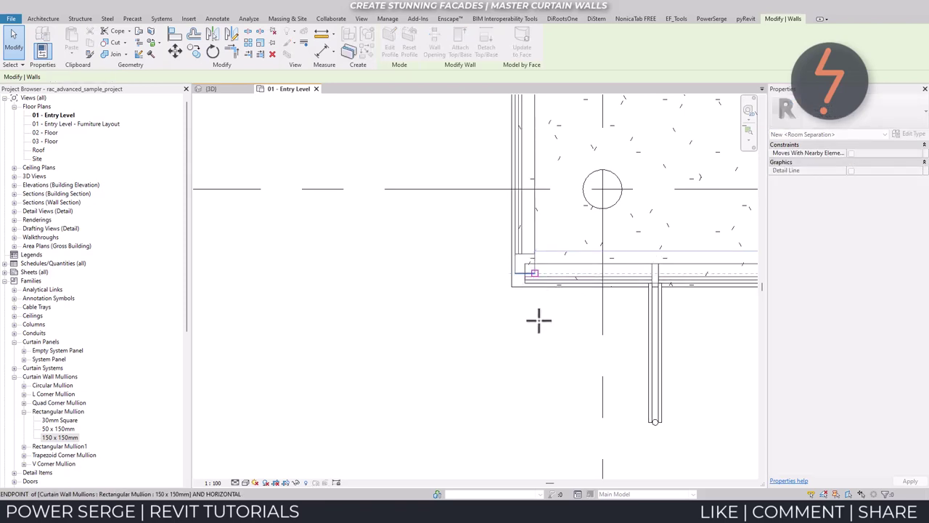
key("Escape")
key("Escape")
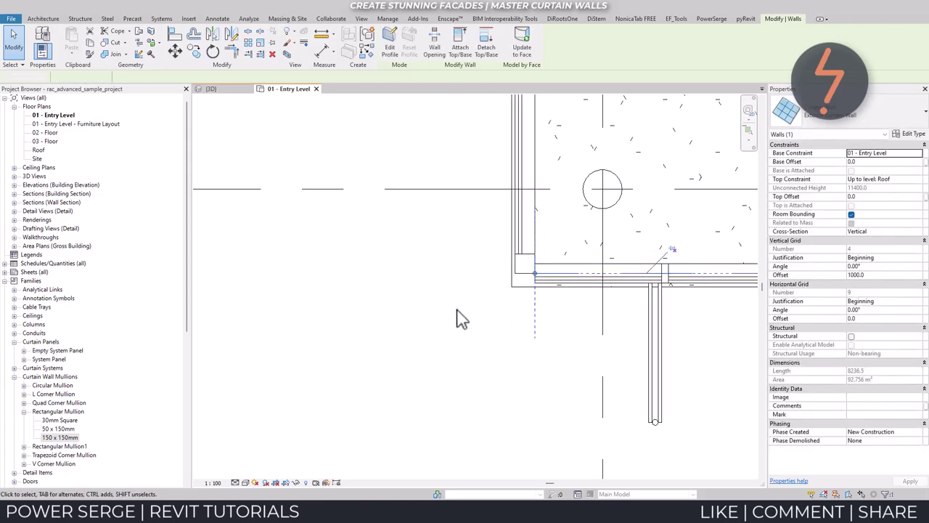
Step: Draw a short reference plane just left of the curtain wall's mullion end
key("r")
key("p")
left_click(534, 283)
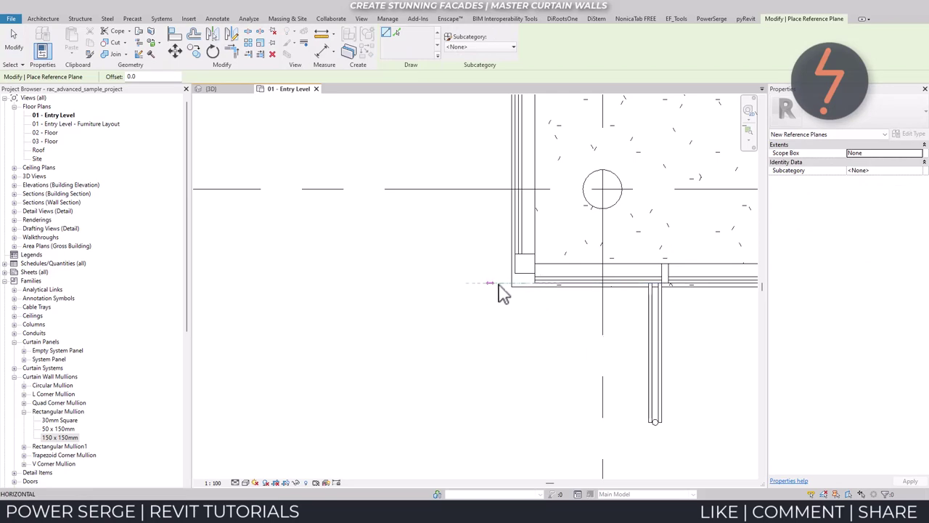
left_click(487, 284)
key("Escape")
key("Escape")
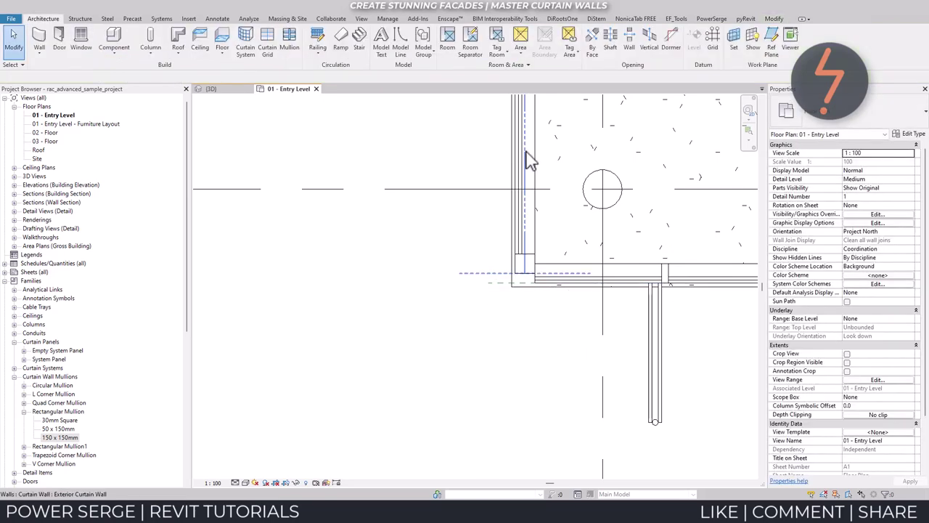
Step: Select the curtain wall in the plan again, then return to the 3D facade view
left_click(528, 161)
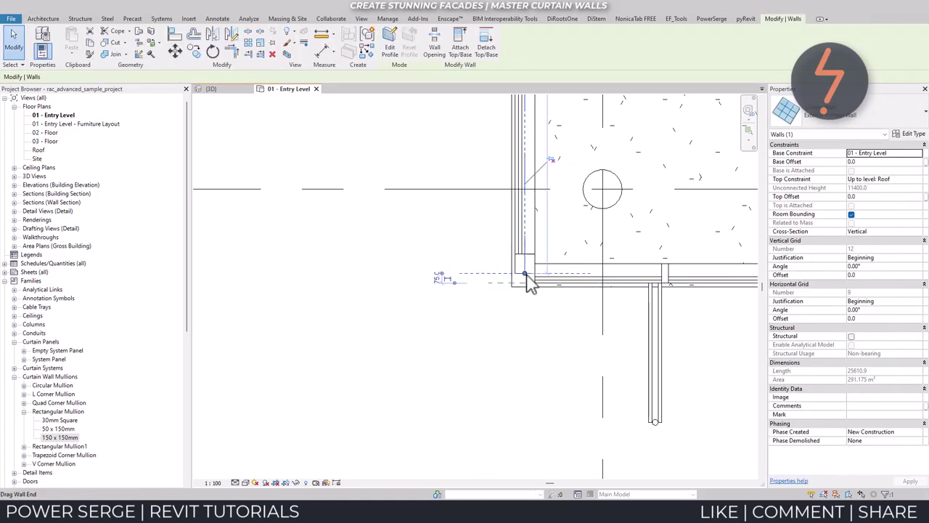
key("r")
key("s")
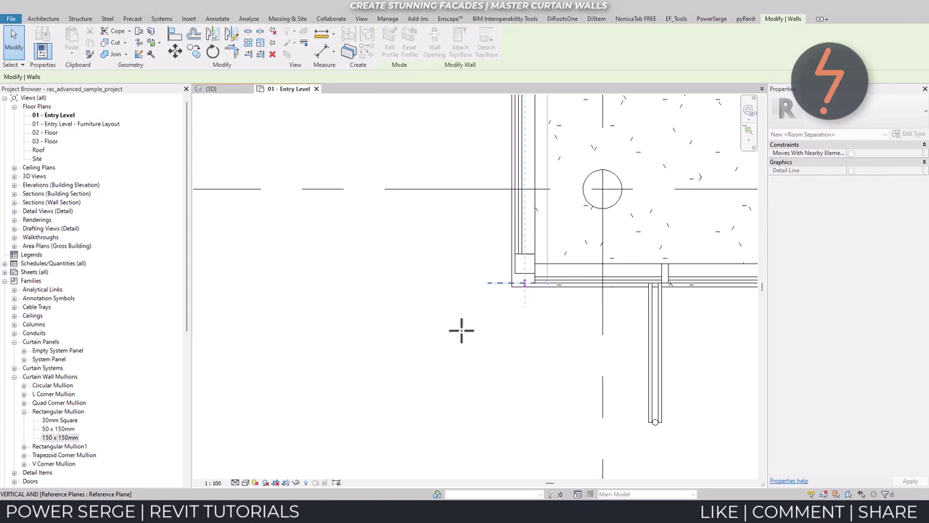
key("Escape")
key("Escape")
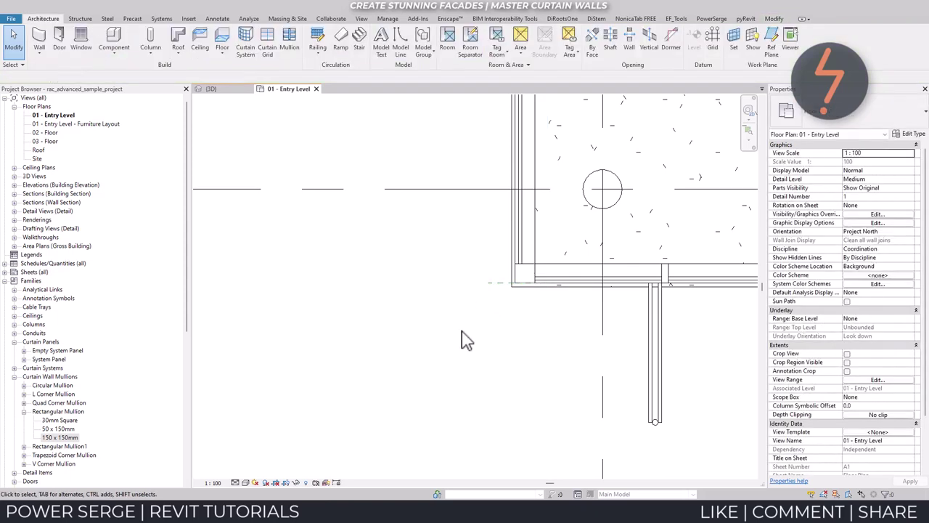
left_click(210, 89)
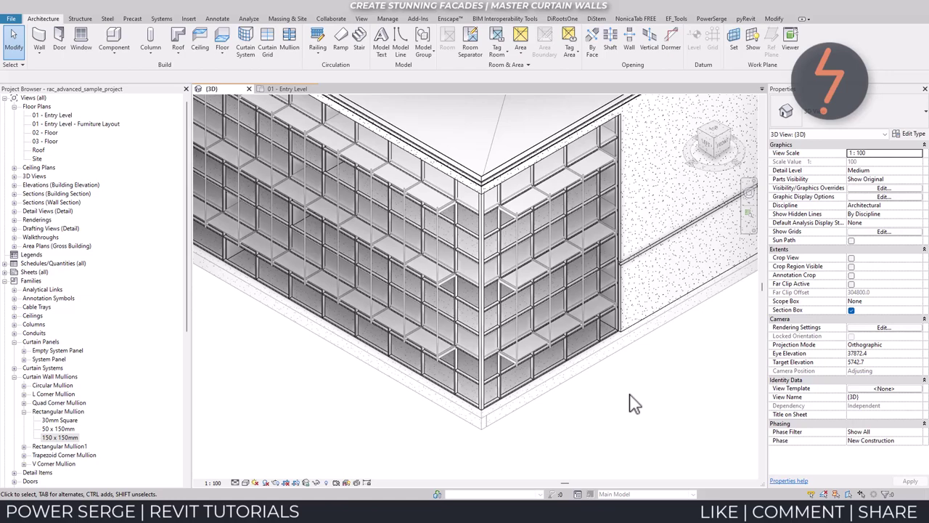
Step: Turn the Curtain Systems category back on in the 3D view's visibility settings
key("v")
key("g")
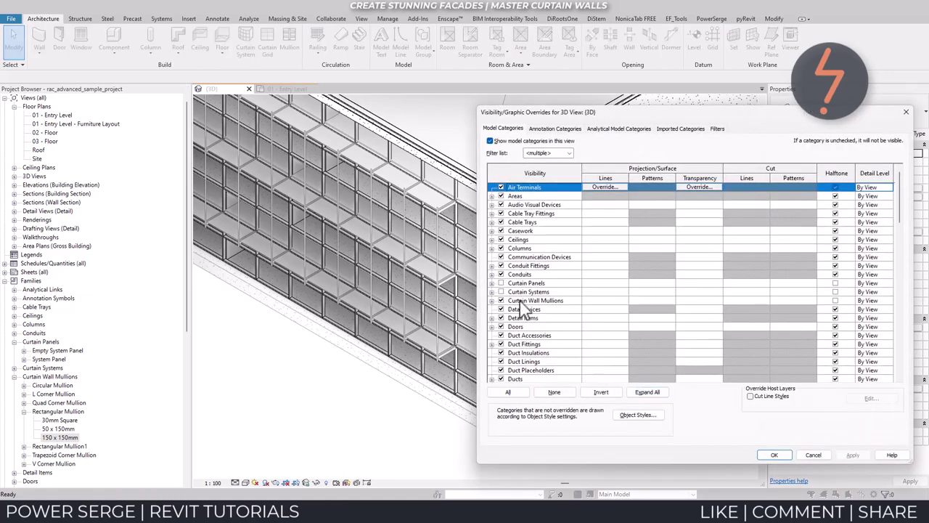
left_click(517, 291)
left_click(501, 291)
left_click(840, 453)
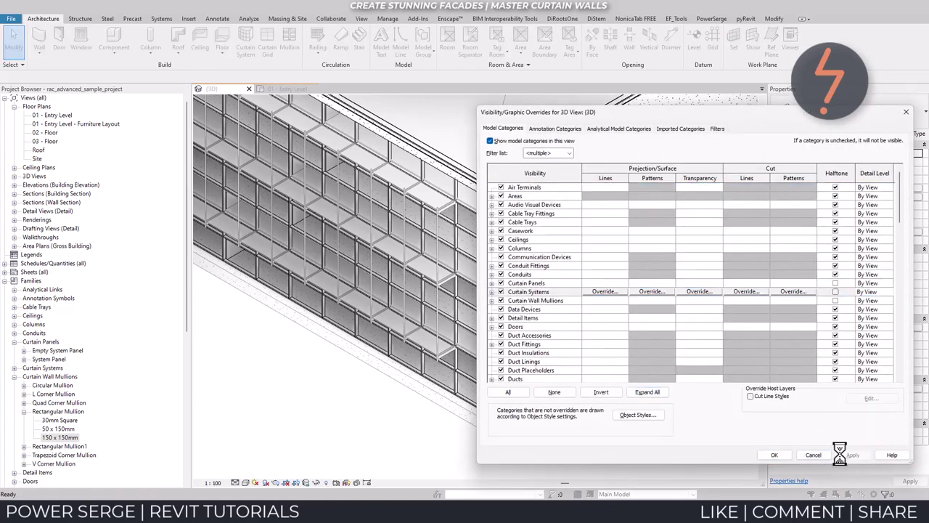
left_click(773, 454)
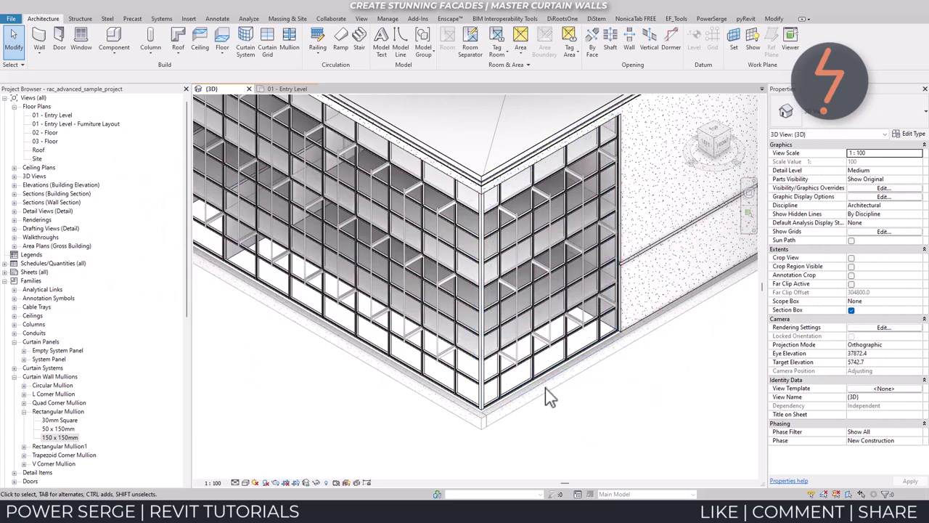
Step: Select the mullion array groups on the corner facade to inspect them, then deselect
left_click(519, 360)
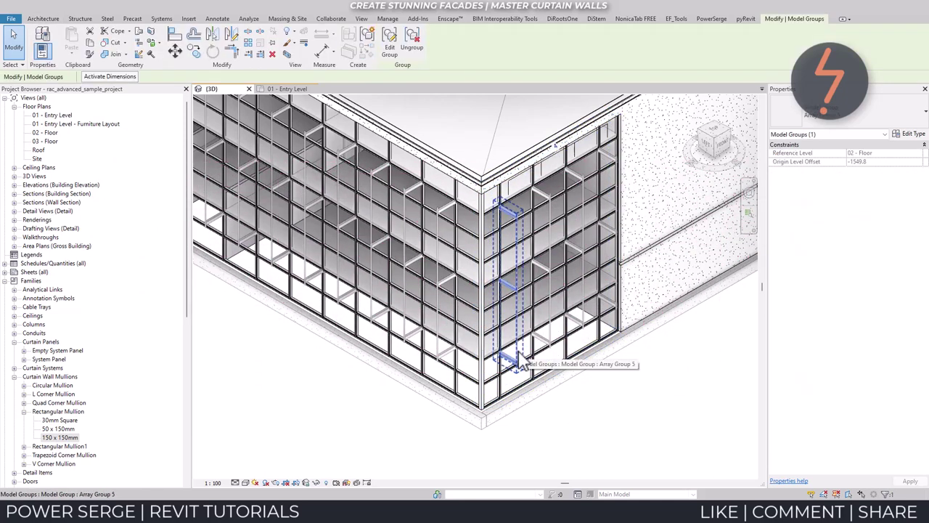
left_click(550, 340, "ctrl")
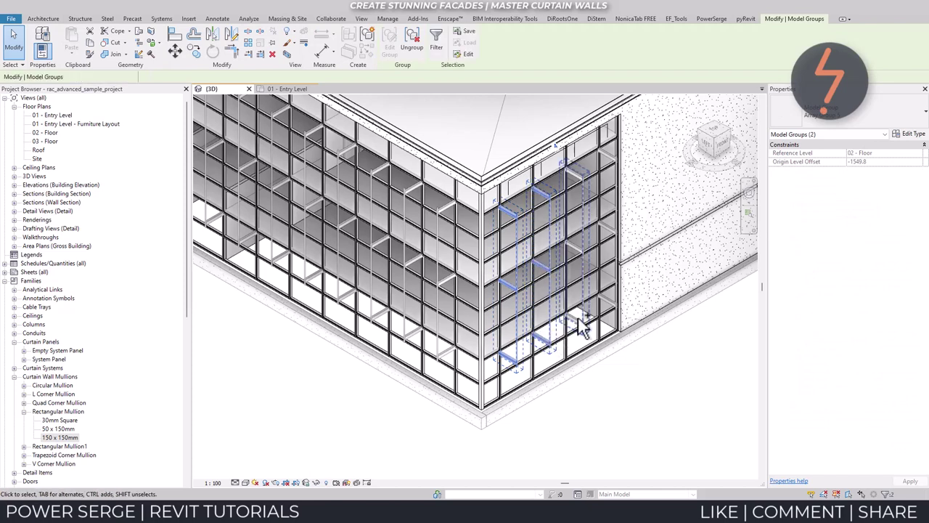
left_click(607, 297, "ctrl")
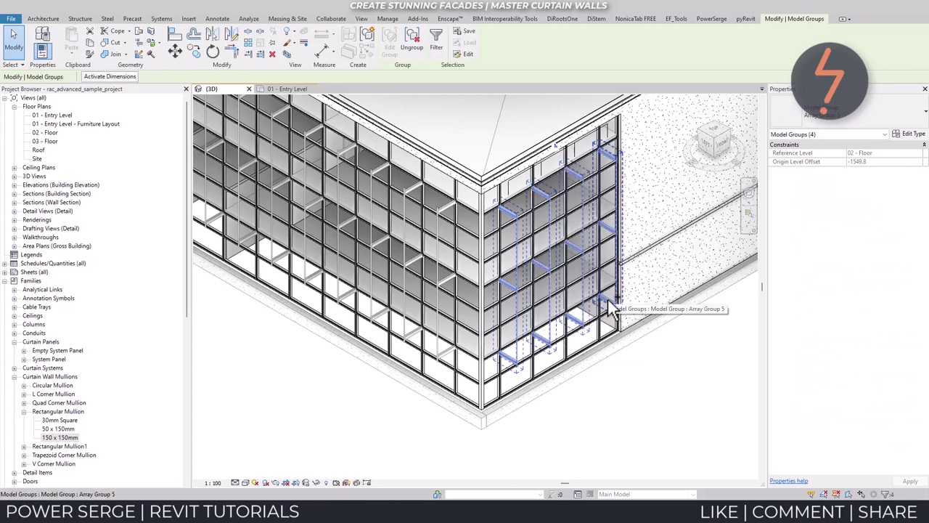
left_click(627, 433)
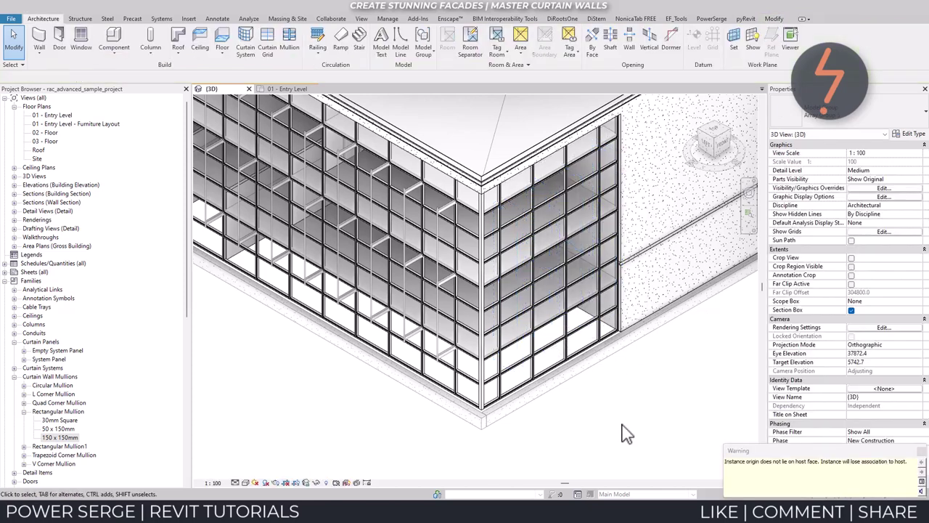
Step: Duplicate the corner wall's curtain wall type as 'Architectural Cladding'
left_click(586, 366)
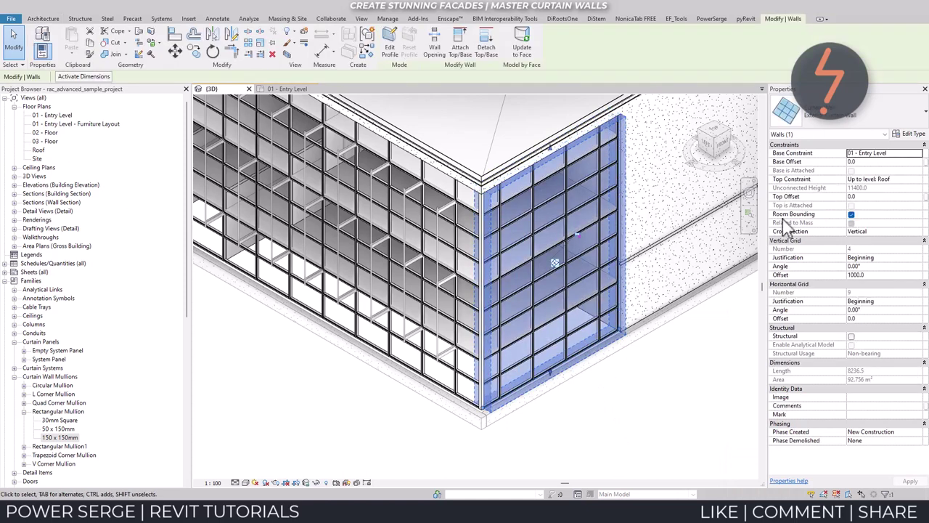
left_click(910, 134)
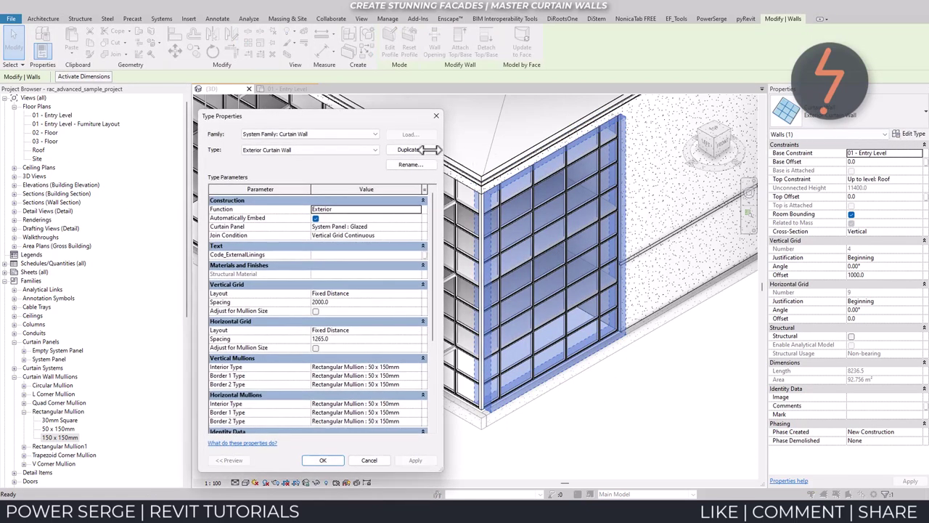
left_click(428, 150)
left_click_drag(347, 290, 267, 308)
type("Architectural Cladding")
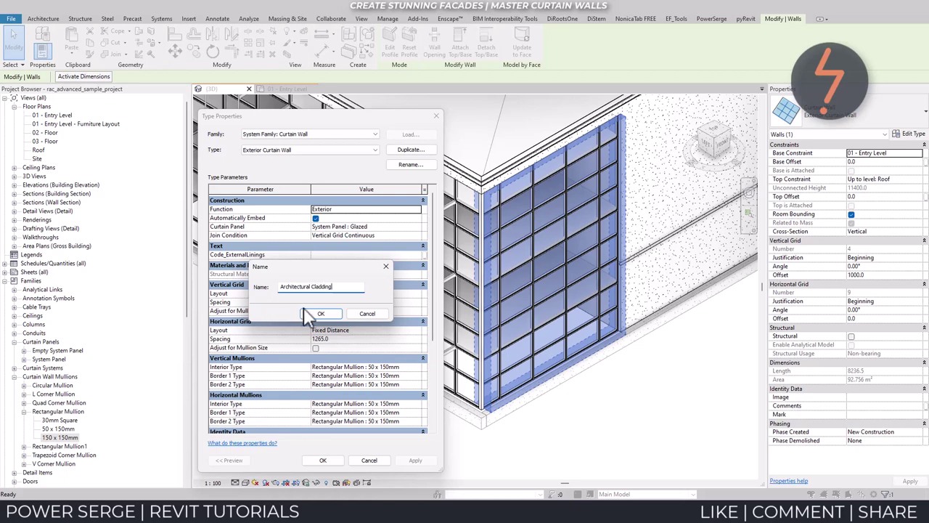
left_click(327, 314)
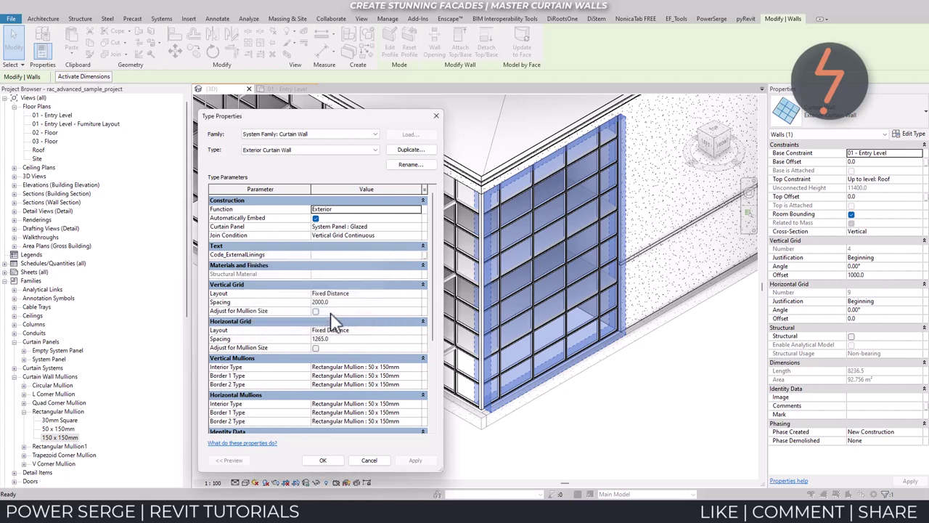
Step: Set the Interior, Border 1 and Border 2 vertical mullion types to None
left_click(388, 229)
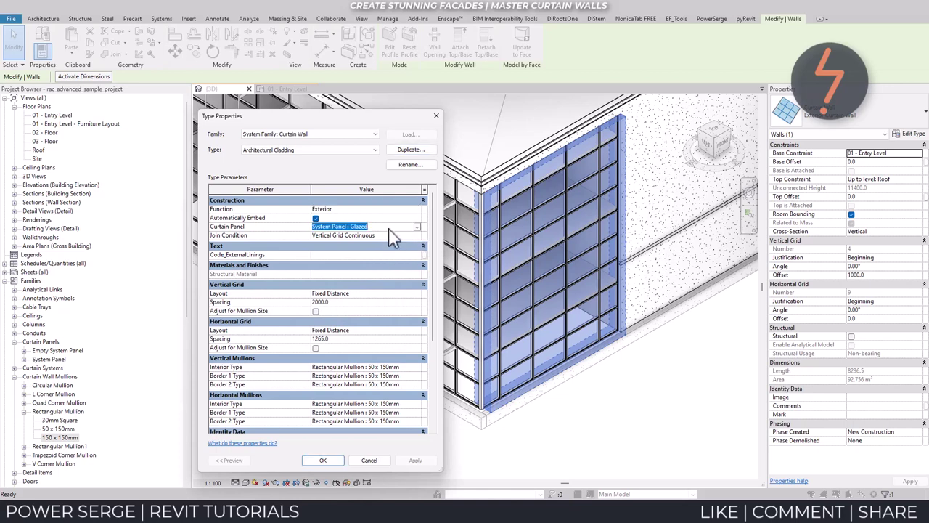
left_click(418, 366)
left_click(418, 367)
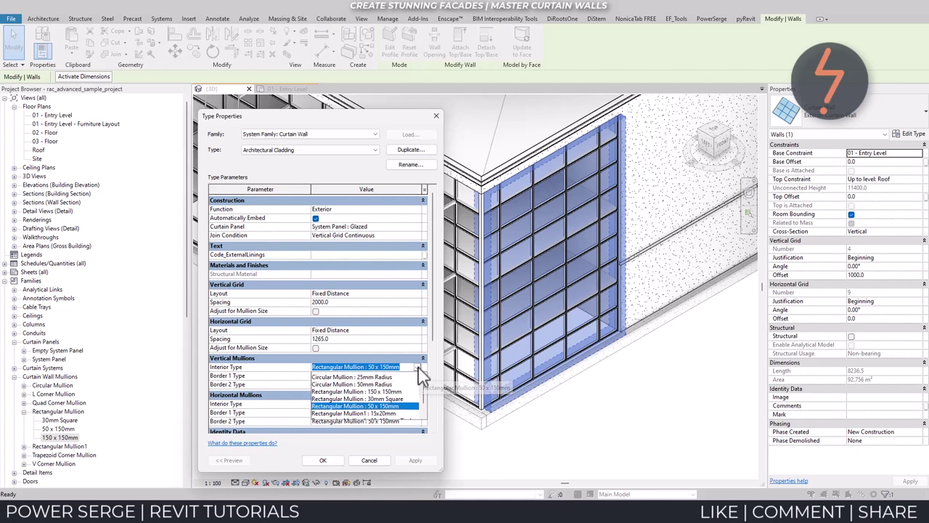
left_click(401, 376)
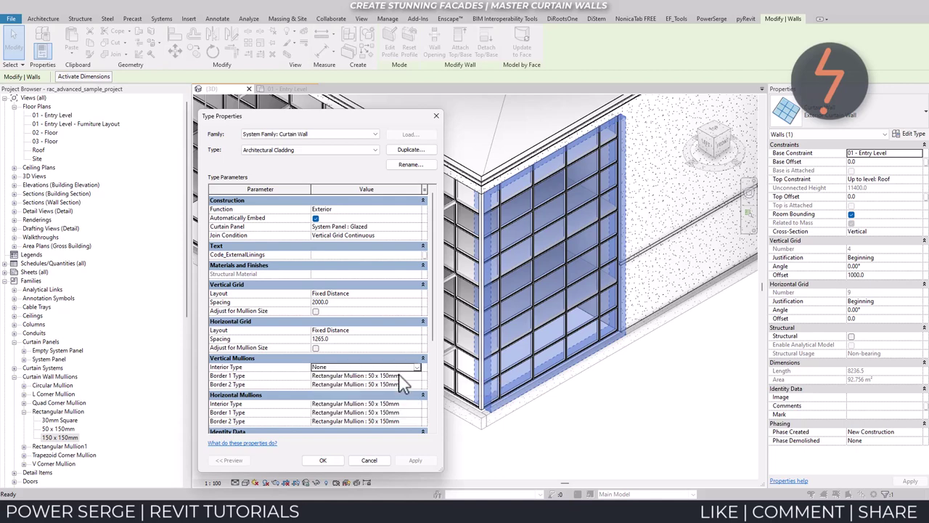
left_click(415, 376)
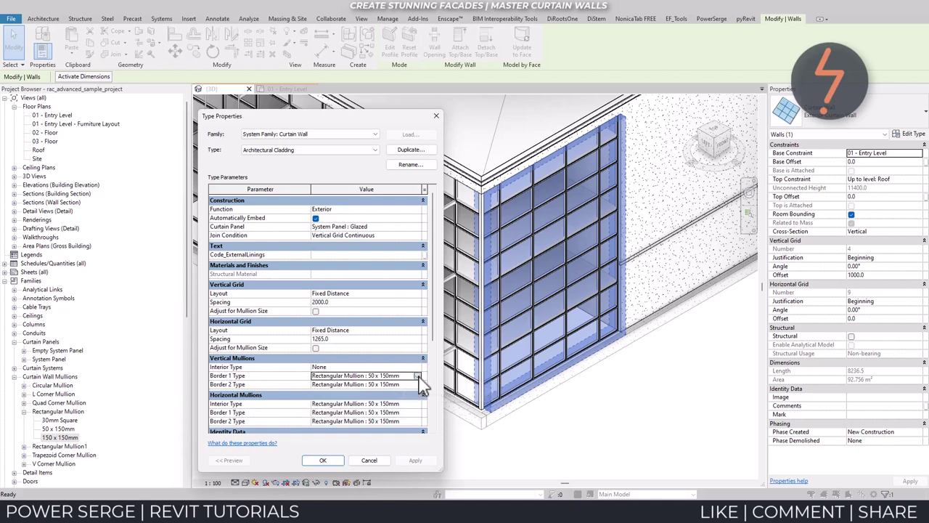
left_click(416, 375)
left_click(404, 384)
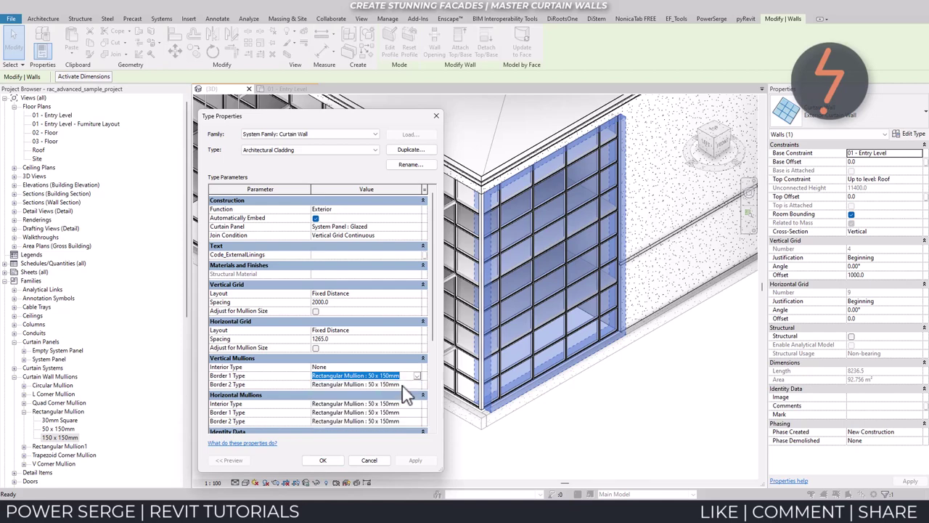
left_click(416, 384)
left_click(417, 384)
scroll(414, 404, "up", 2)
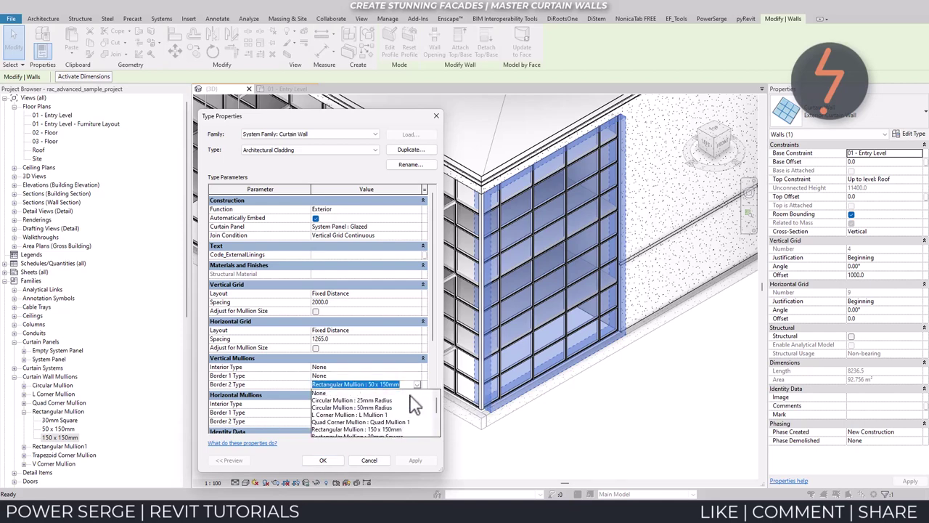
left_click(415, 400)
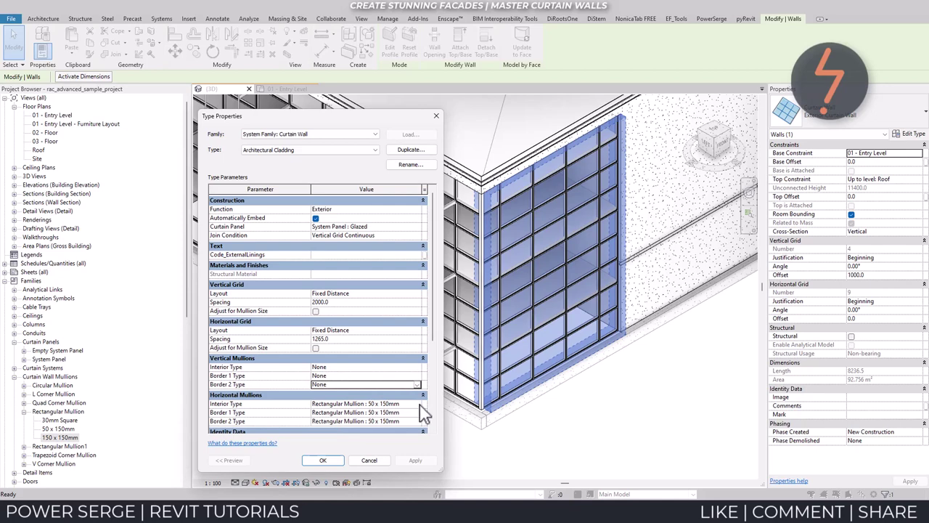
Step: Set the Interior, Border 1 and Border 2 horizontal mullion types to None and confirm
left_click(420, 404)
left_click(417, 404)
scroll(411, 425, "up", 2)
left_click(408, 421)
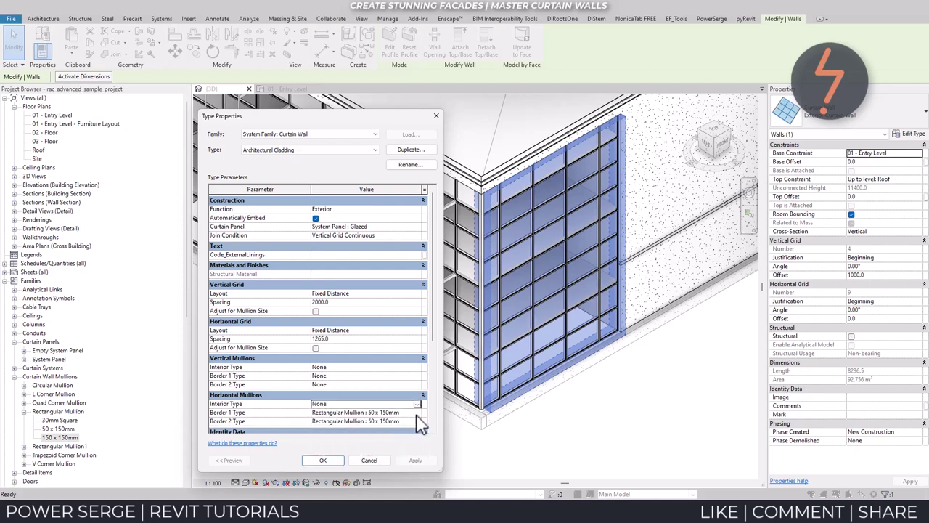
left_click(416, 412)
left_click(417, 412)
scroll(416, 424, "up", 2)
left_click(408, 421)
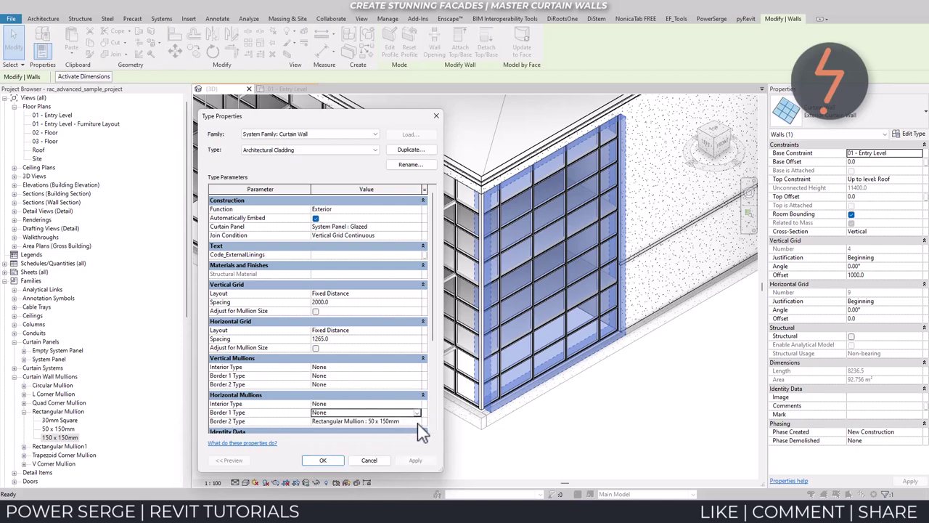
left_click(416, 421)
left_click(417, 421)
scroll(410, 435, "up", 2)
left_click(405, 430)
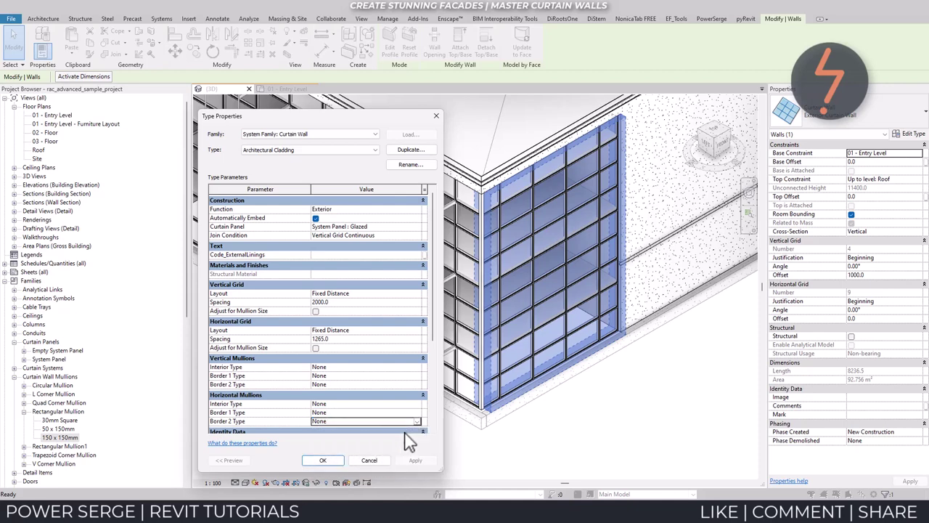
left_click(327, 460)
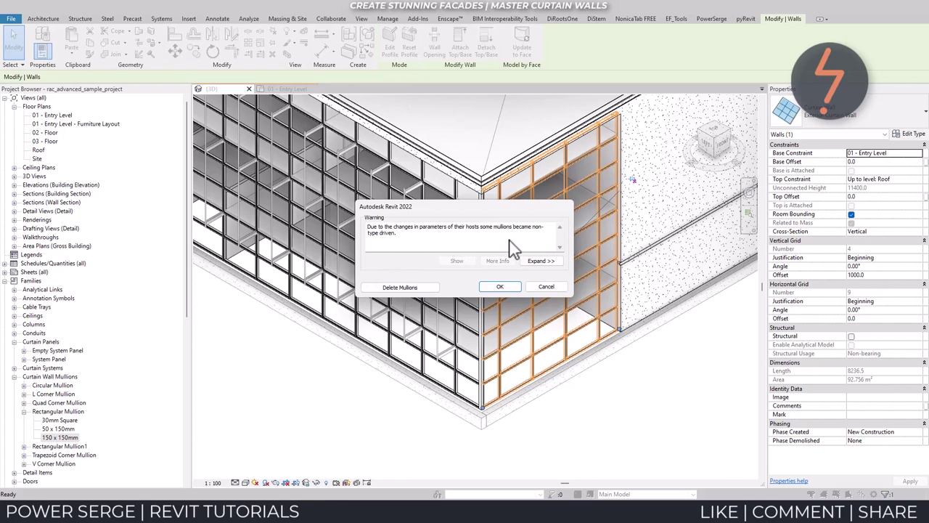
Step: Delete the leftover mullions, then reopen and confirm the Architectural Cladding type properties
left_click(400, 287)
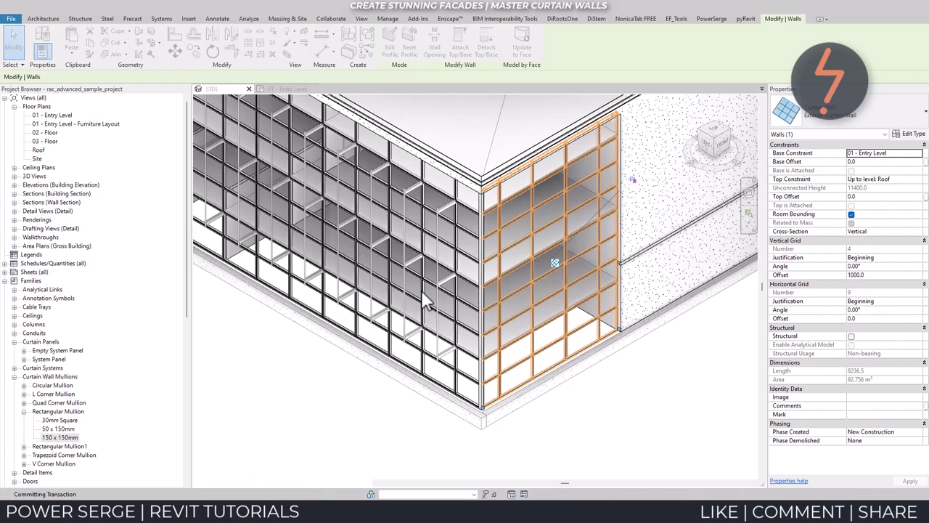
left_click(521, 434)
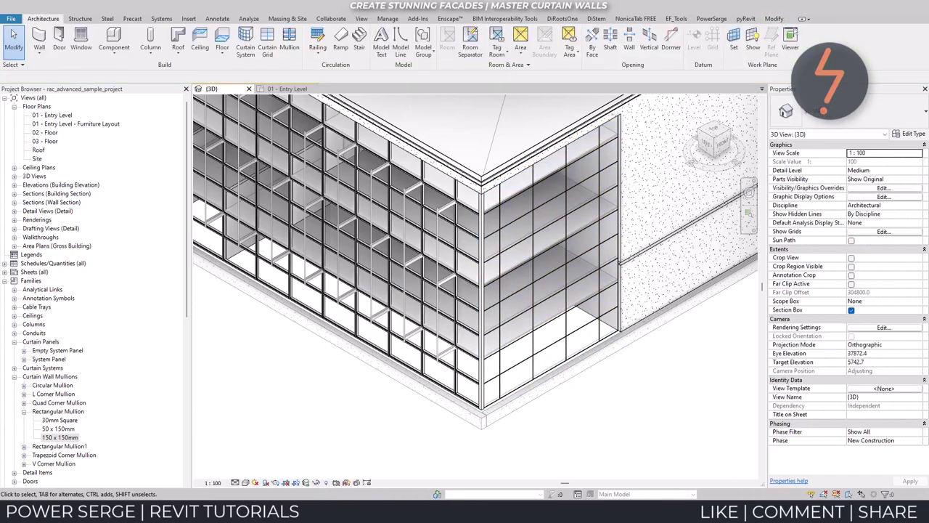
left_click(592, 358)
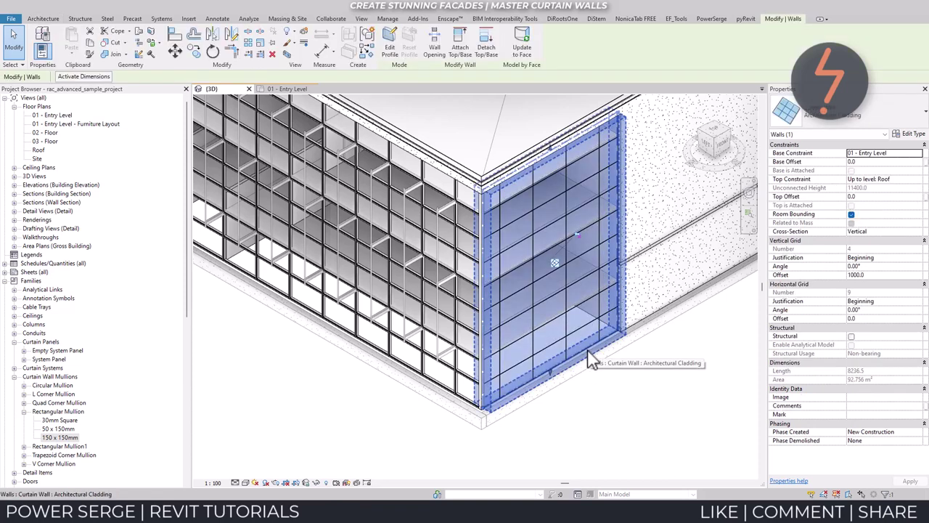
left_click(913, 135)
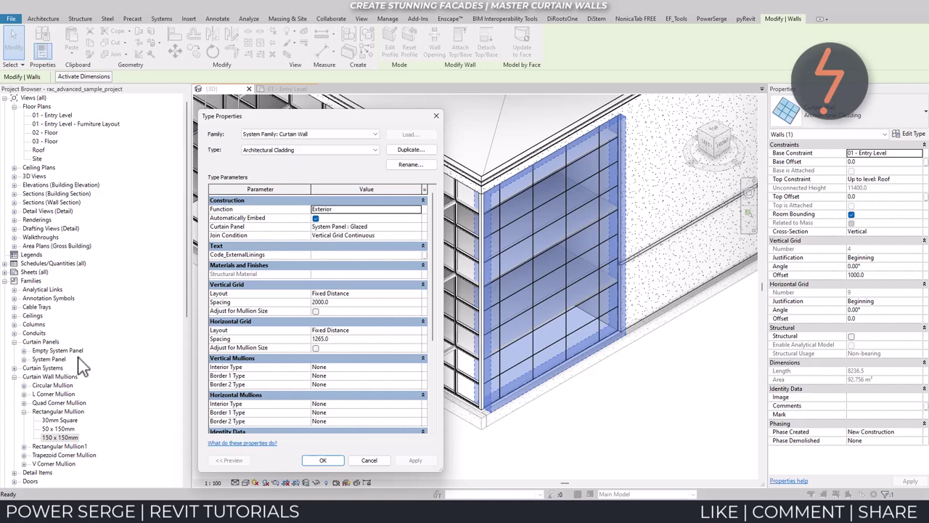
left_click(322, 460)
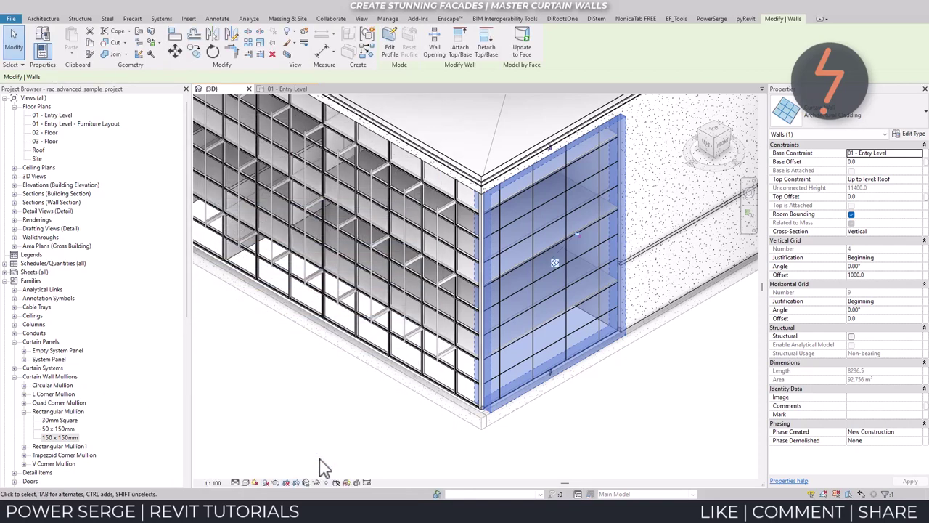
Step: Review the System Panel types ALUCOBOND - WHITE, BLUE, Glazed, GREEN, ORANGE, RED and Solid
left_click(24, 359)
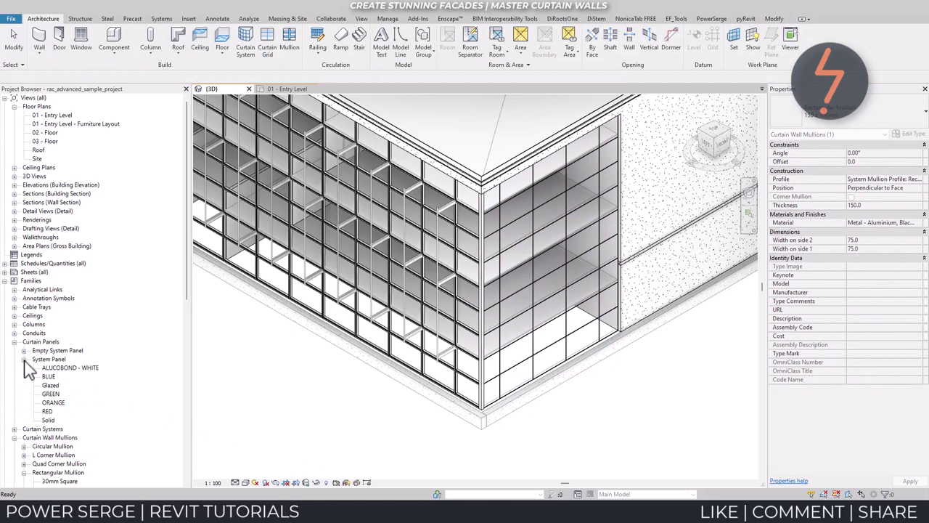
left_click(72, 368)
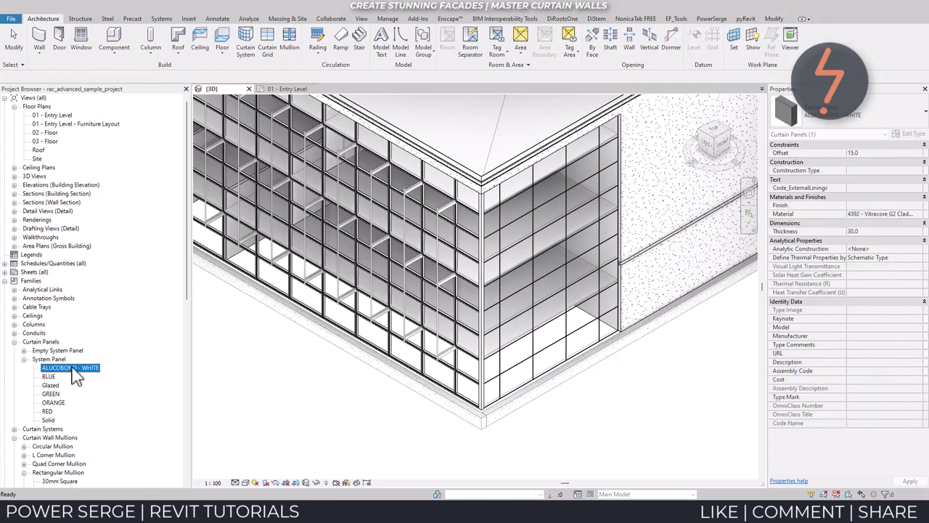
left_click(49, 377)
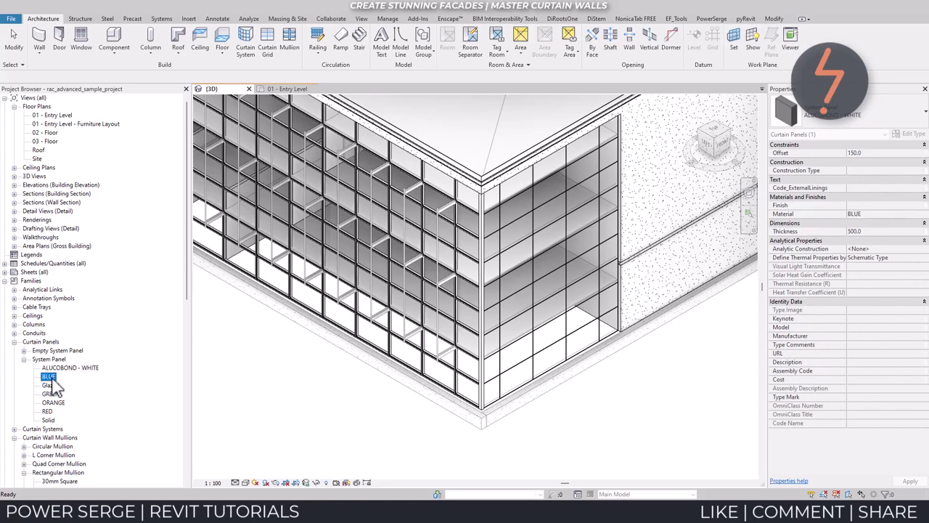
left_click(56, 386)
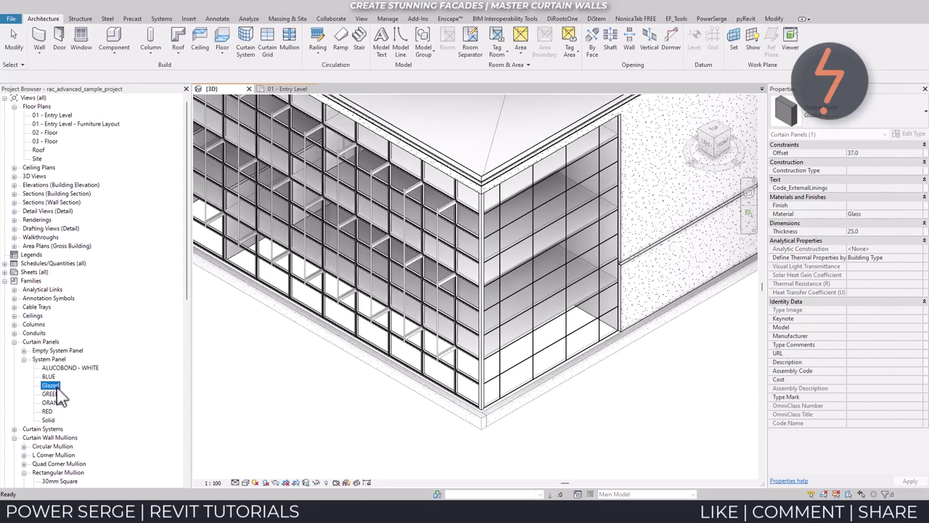
left_click(56, 394)
left_click(58, 403)
left_click(51, 412)
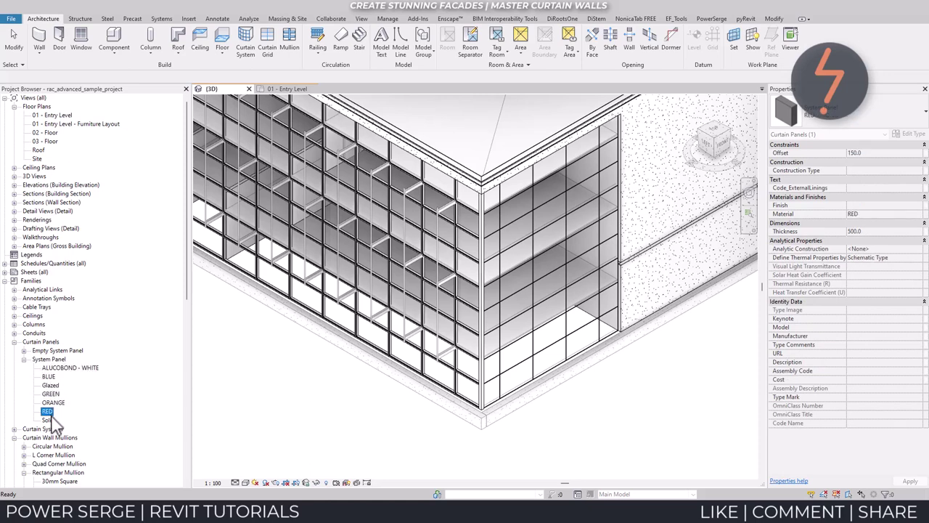
left_click(49, 421)
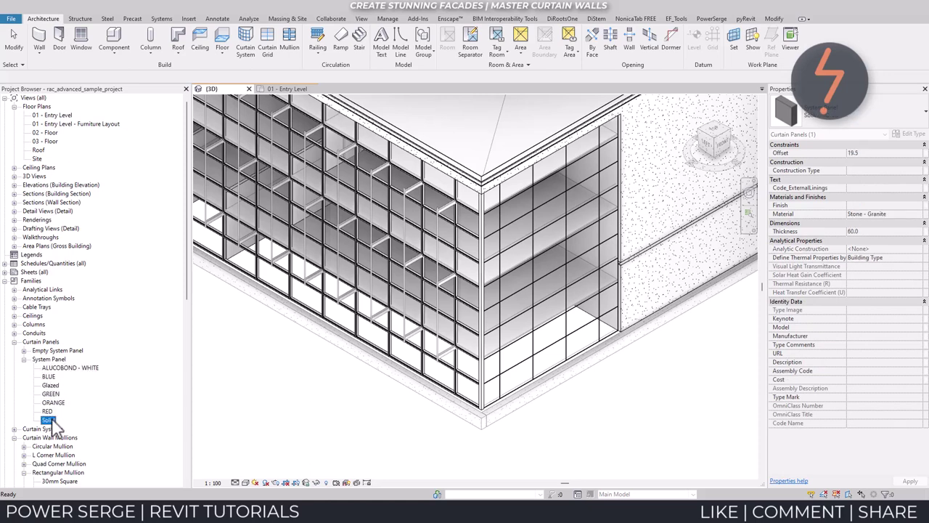
right_click(62, 360)
Step: Create a new System Panel type named 'Example'
left_click(77, 366)
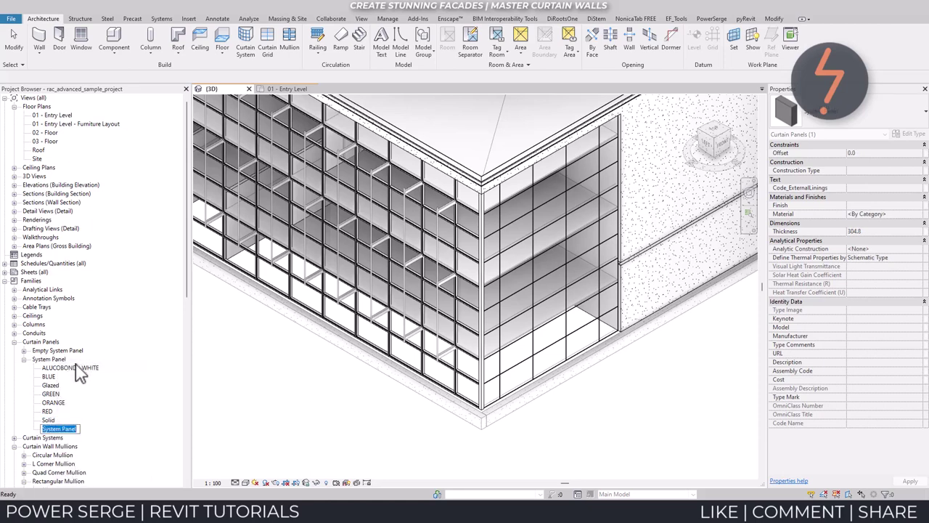
type("Example")
key("Return")
Step: Set the Example panel type's Thickness to 100 in its type properties
right_click(62, 386)
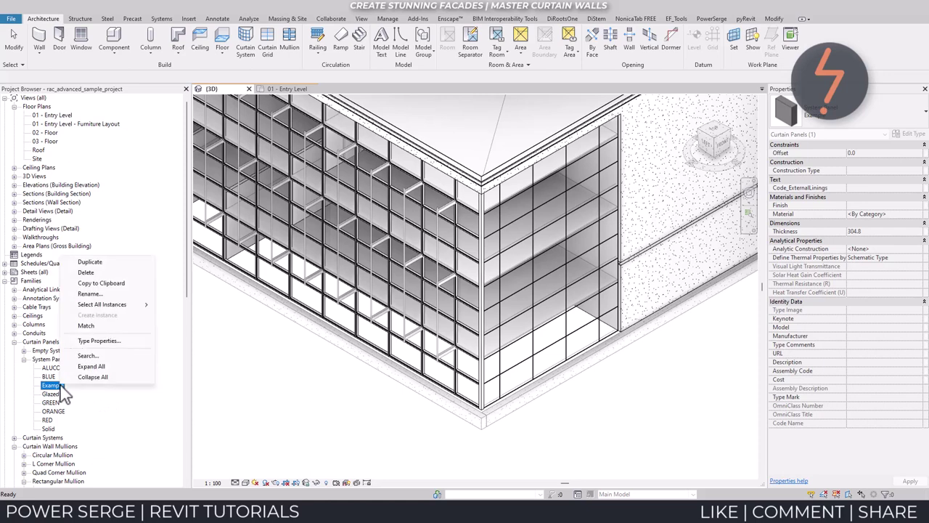
left_click(130, 343)
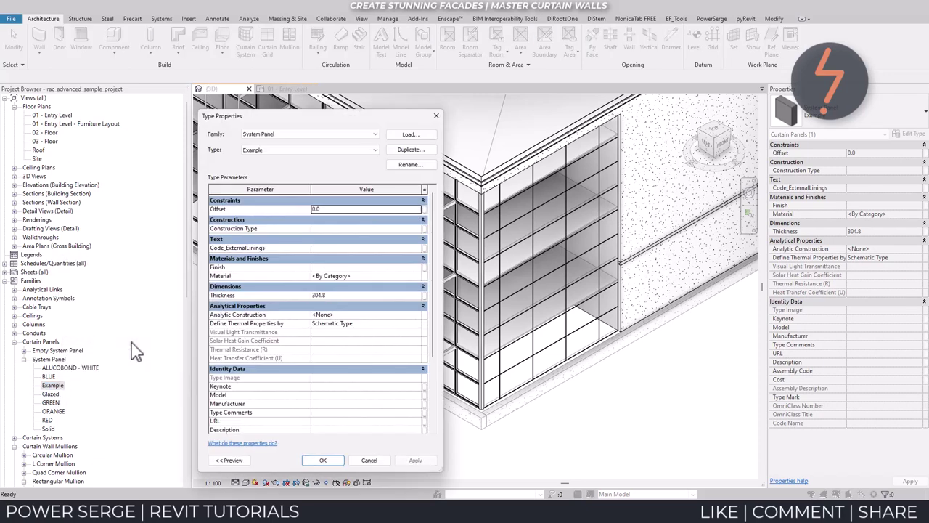
left_click(338, 297)
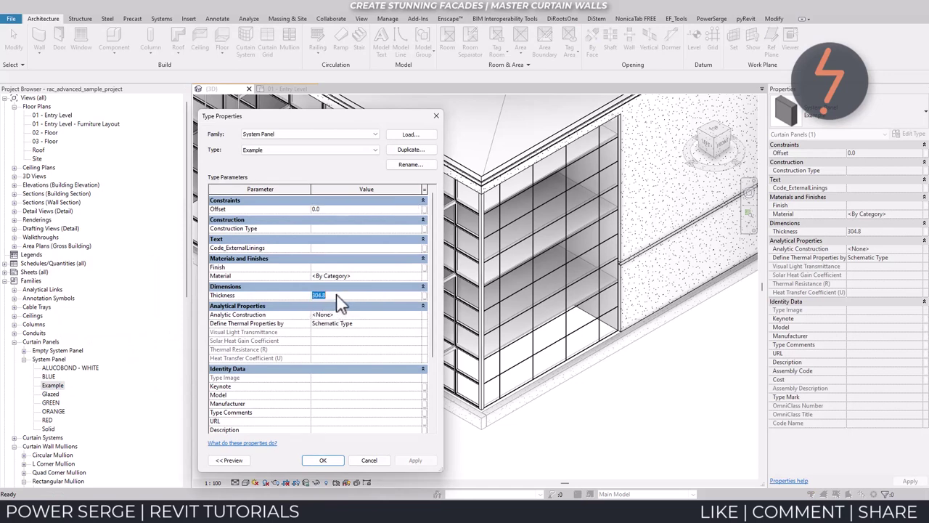
type("100")
left_click(350, 210)
Step: Create a new material for the panel and name it 'A_Cladding_Example'
left_click(418, 276)
left_click(420, 276)
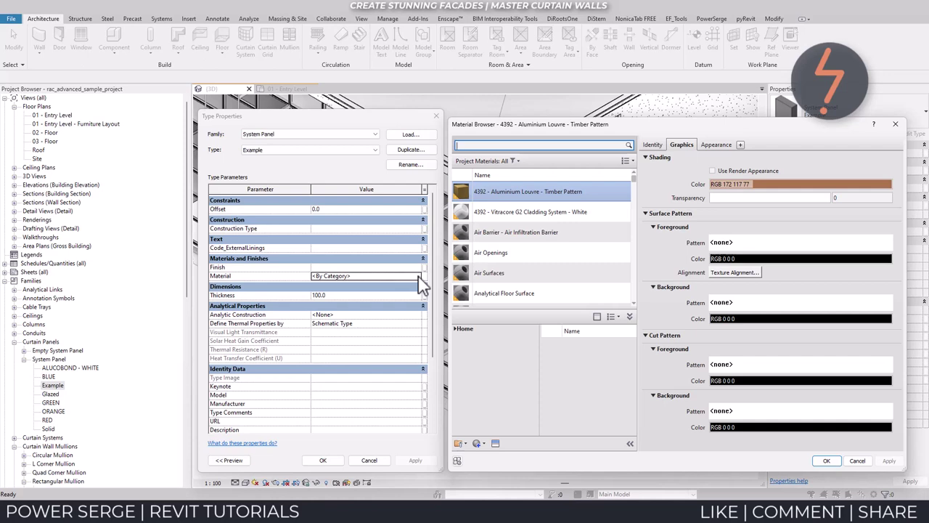
left_click(480, 443)
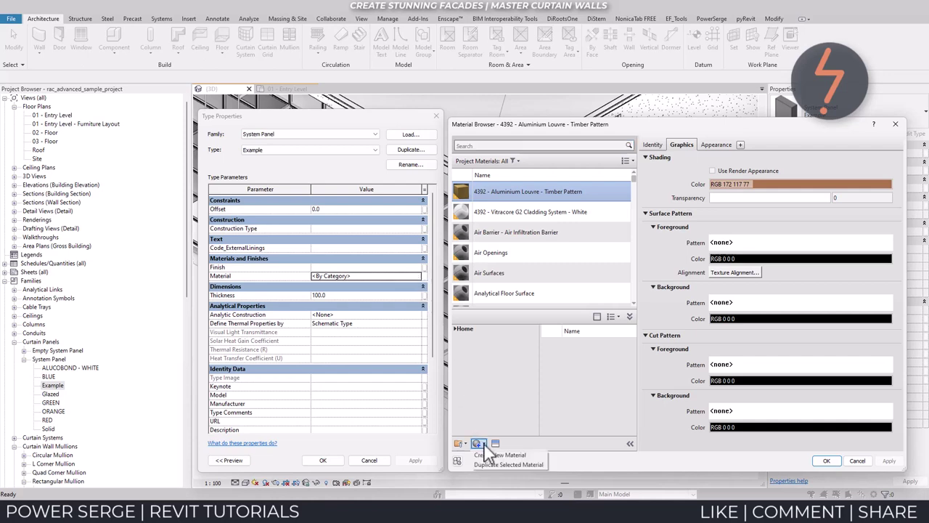
left_click(499, 454)
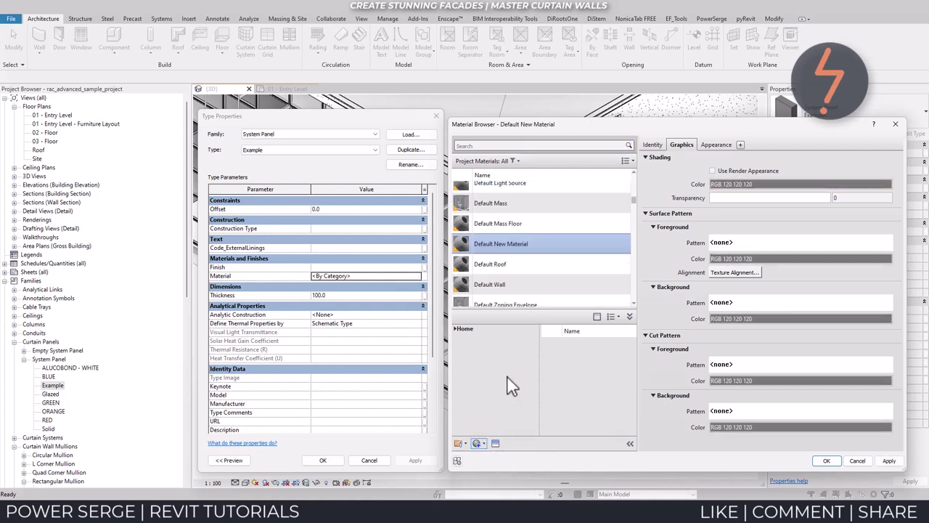
right_click(527, 248)
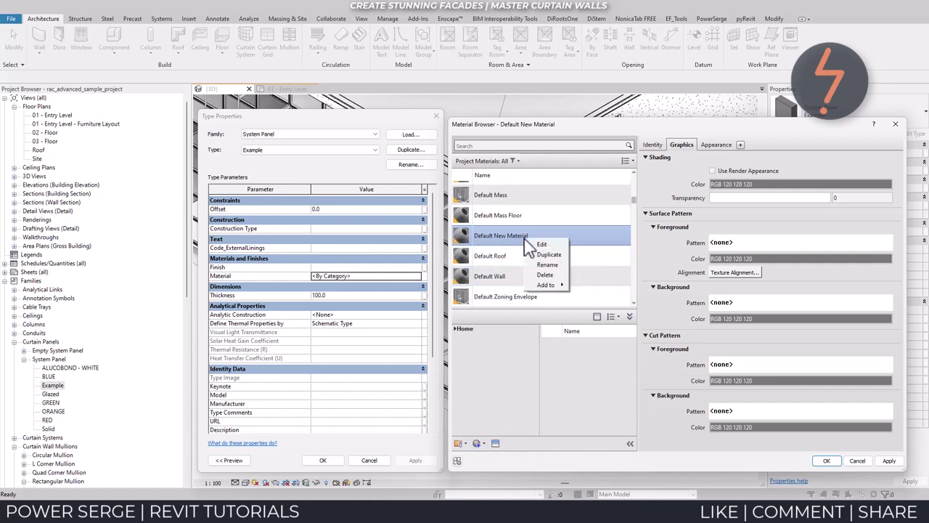
left_click(549, 264)
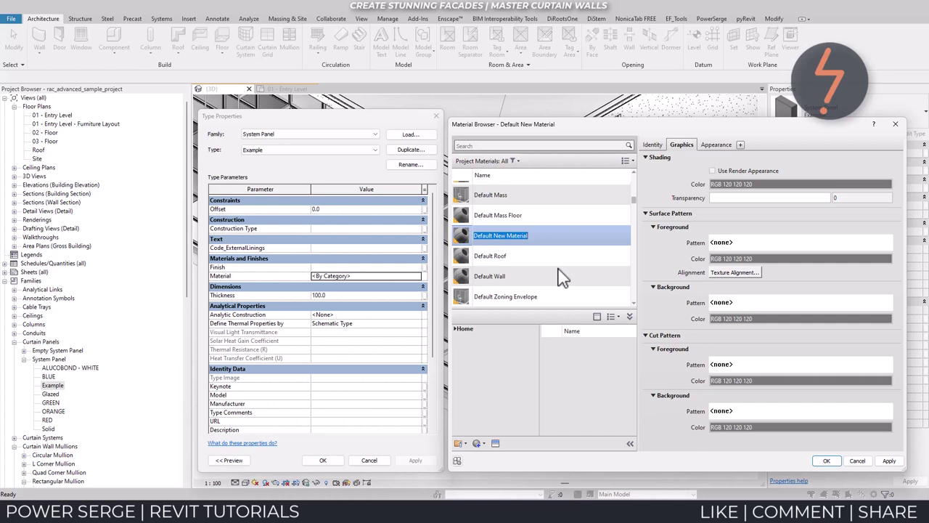
type("A_Cladding_Example")
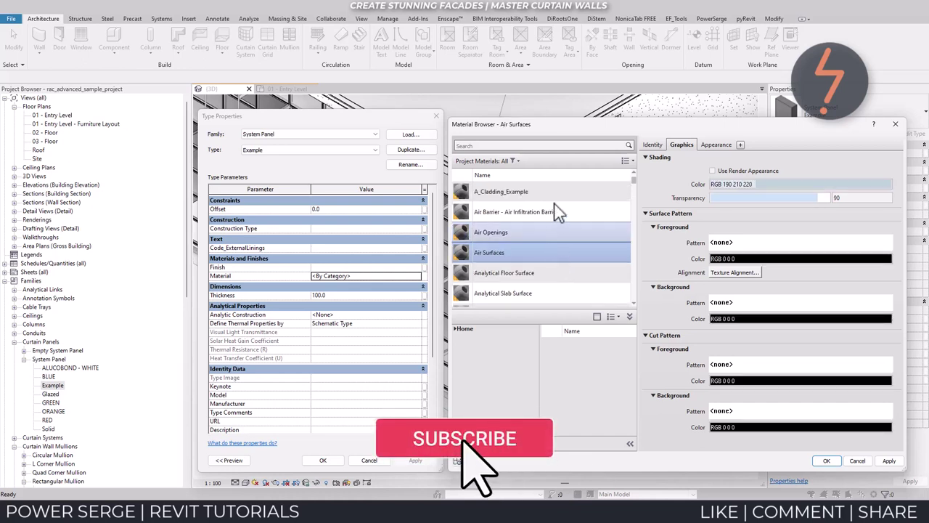
Step: Give A_Cladding_Example a light-yellow RGB 255 255 128 shading colour and assign it to Example
left_click(554, 195)
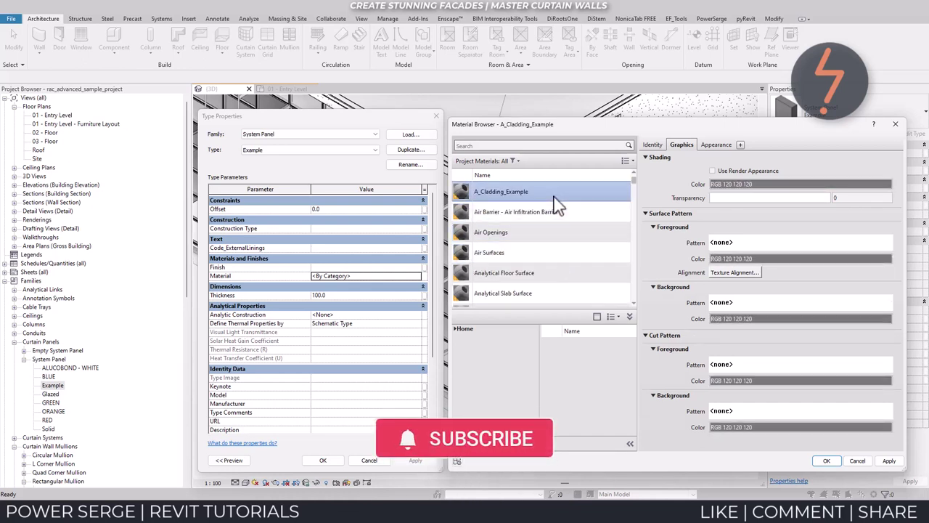
left_click(762, 185)
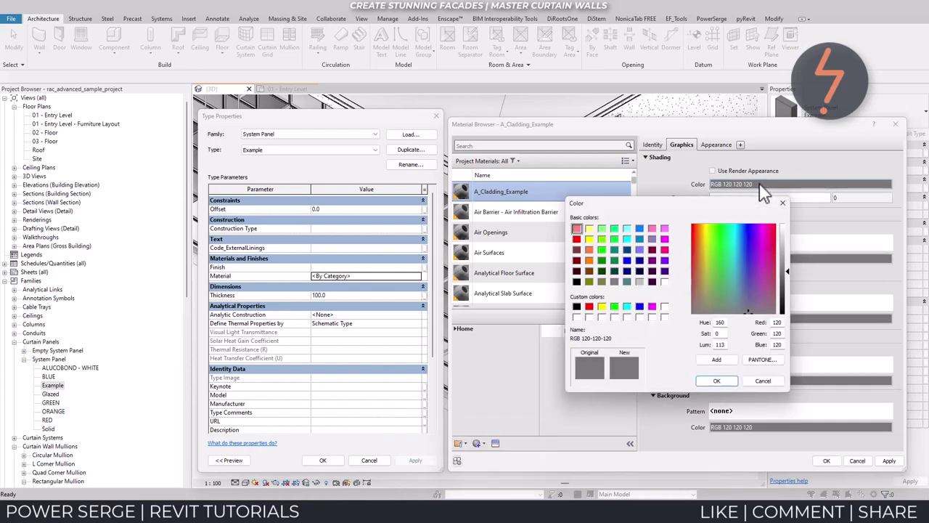
left_click(589, 229)
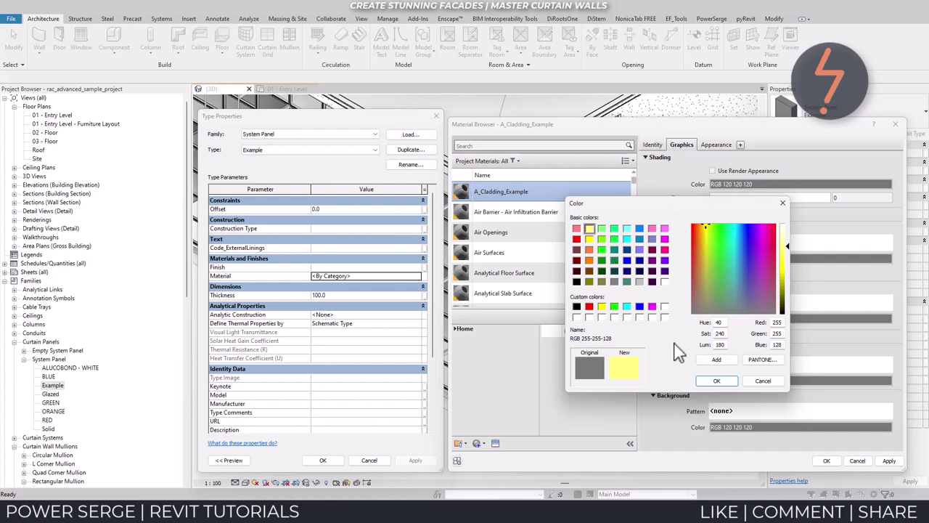
left_click(703, 383)
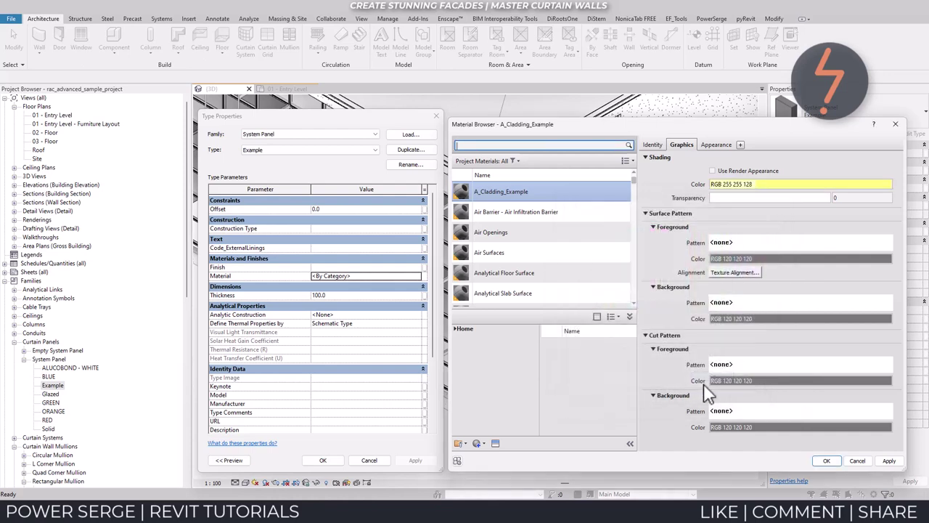
left_click(888, 460)
left_click(827, 461)
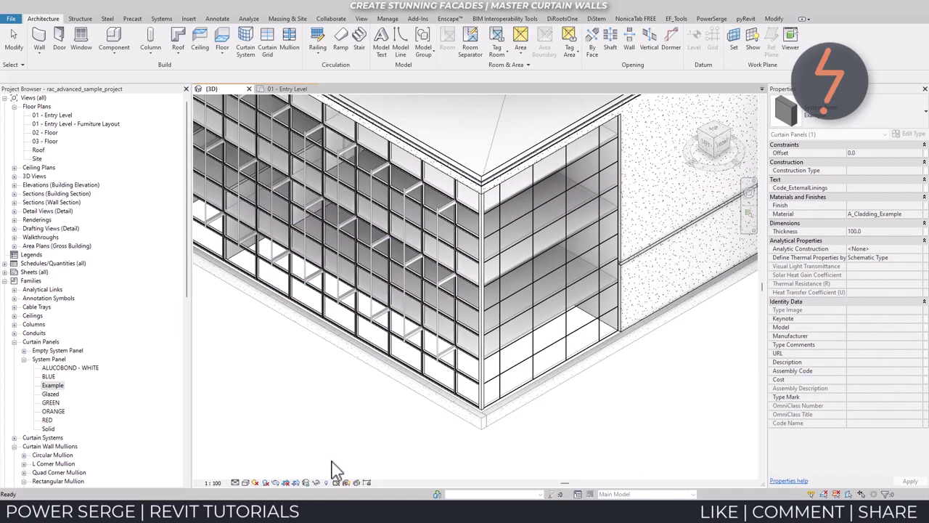
Step: Switch the 3D view to the Shaded visual style and select the corner curtain wall
key("Escape")
left_click(246, 483)
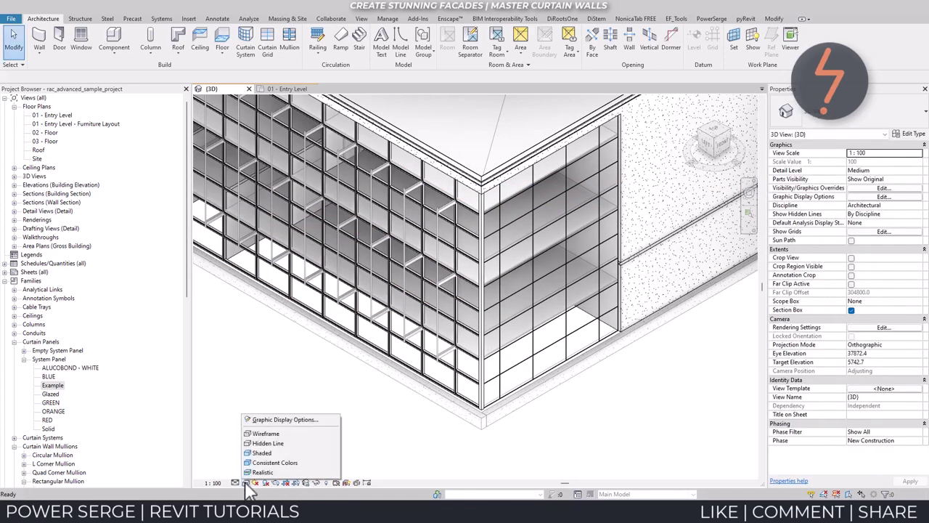
left_click(257, 453)
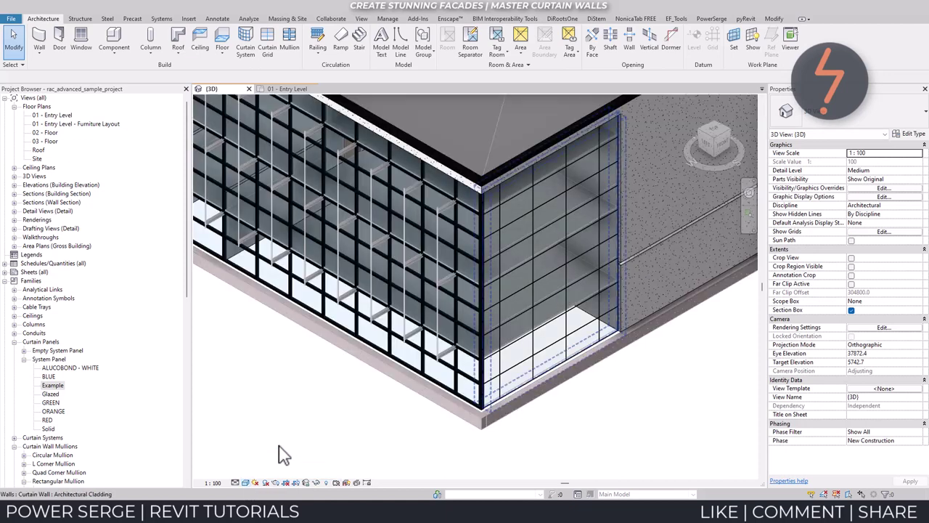
left_click(550, 376)
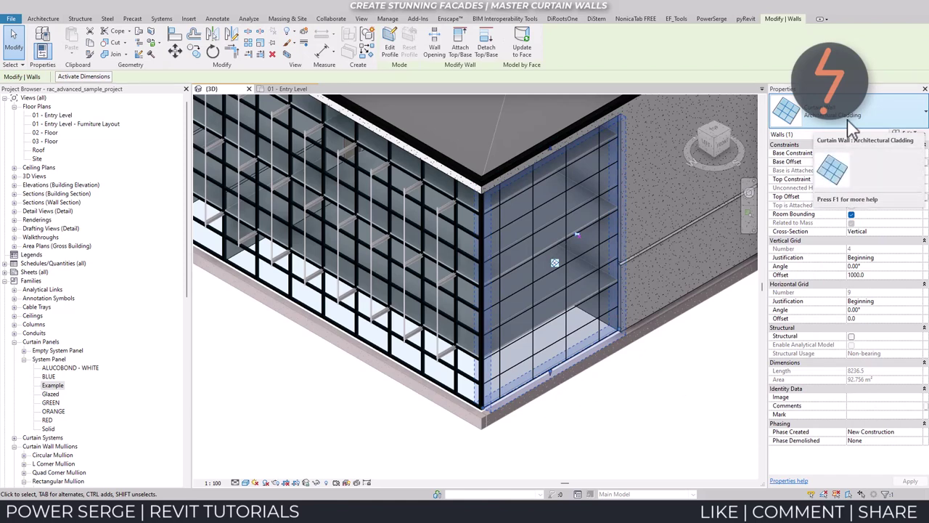
Step: Set the corner wall type's Curtain Panel to System Panel : Example, then open 01 - Entry Level
left_click(907, 135)
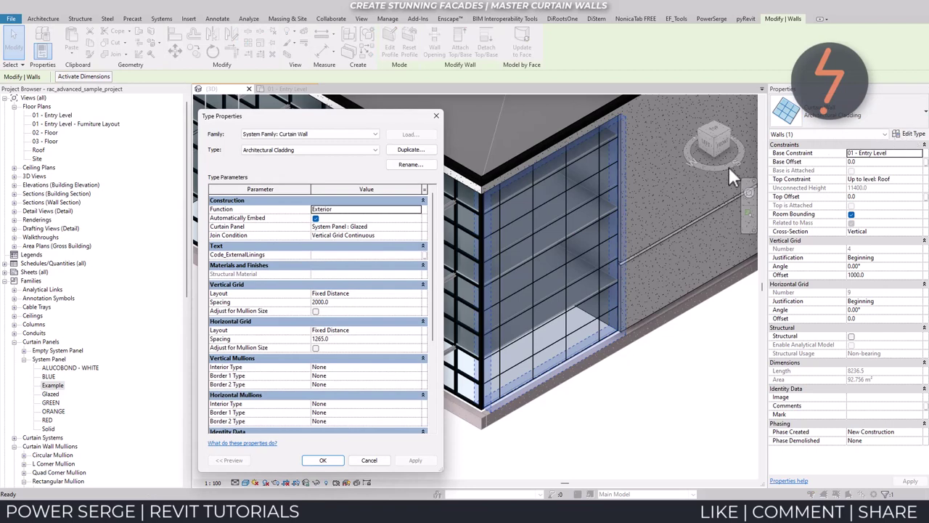
left_click(406, 226)
left_click(417, 227)
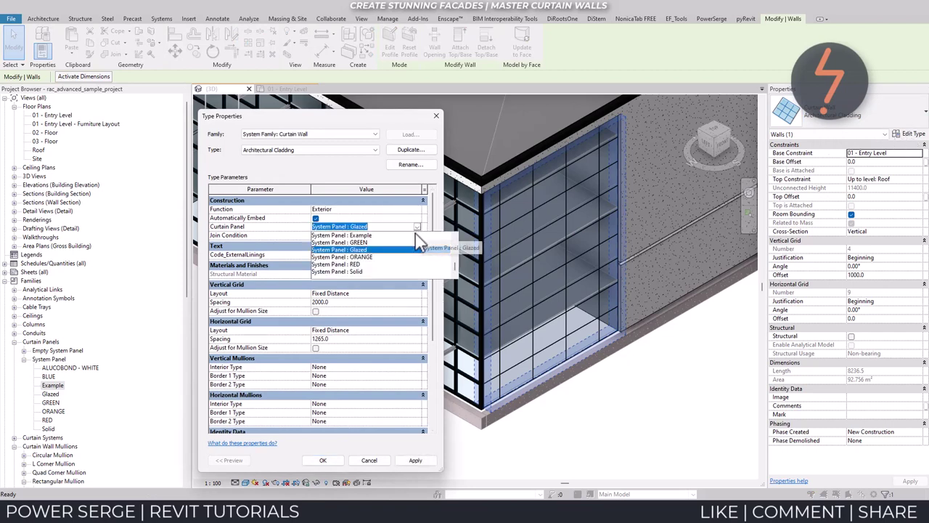
left_click(416, 235)
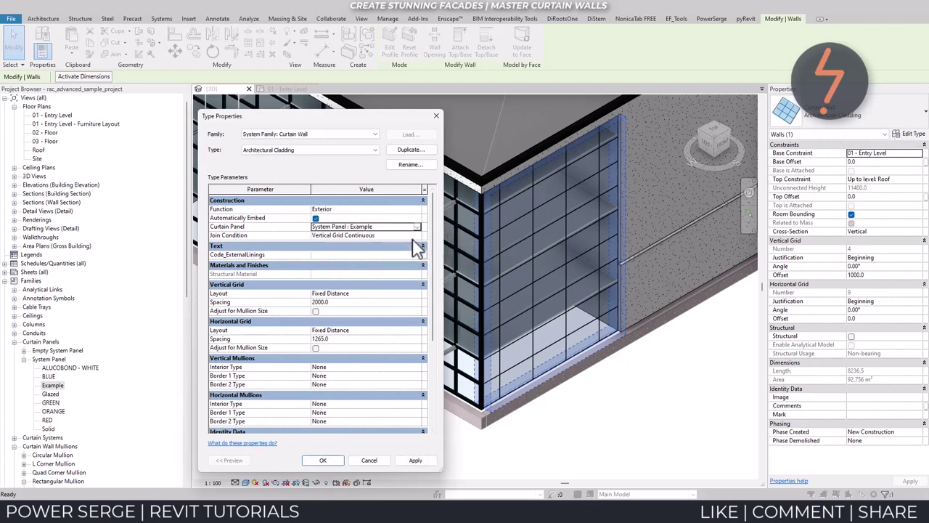
left_click(424, 464)
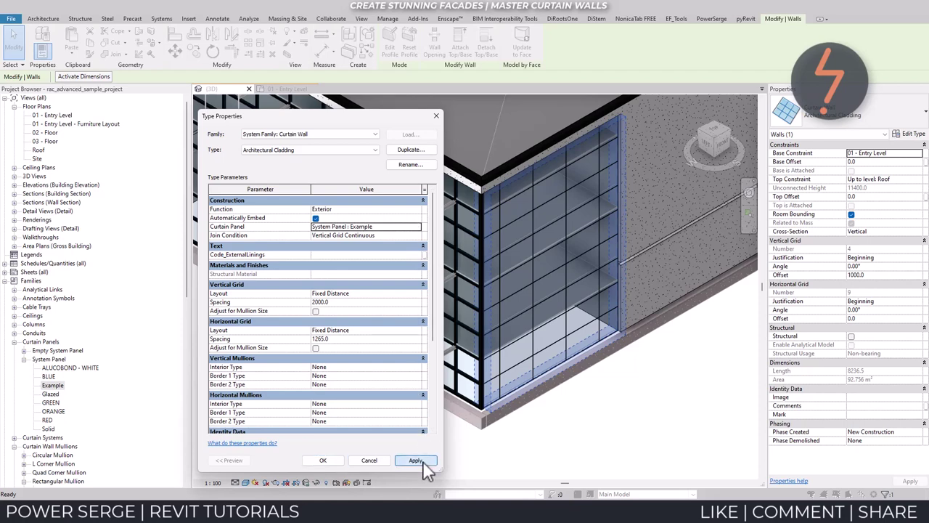
left_click(360, 462)
left_click(445, 467)
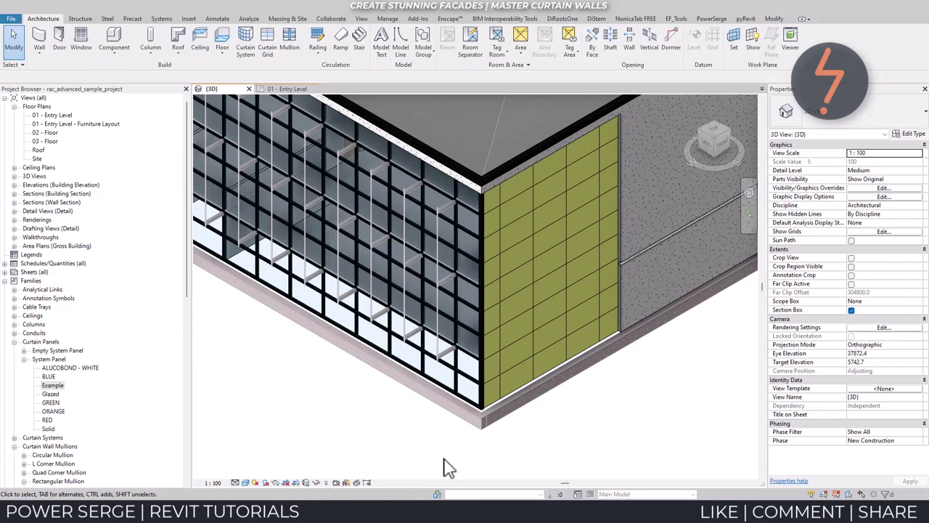
left_click(281, 99)
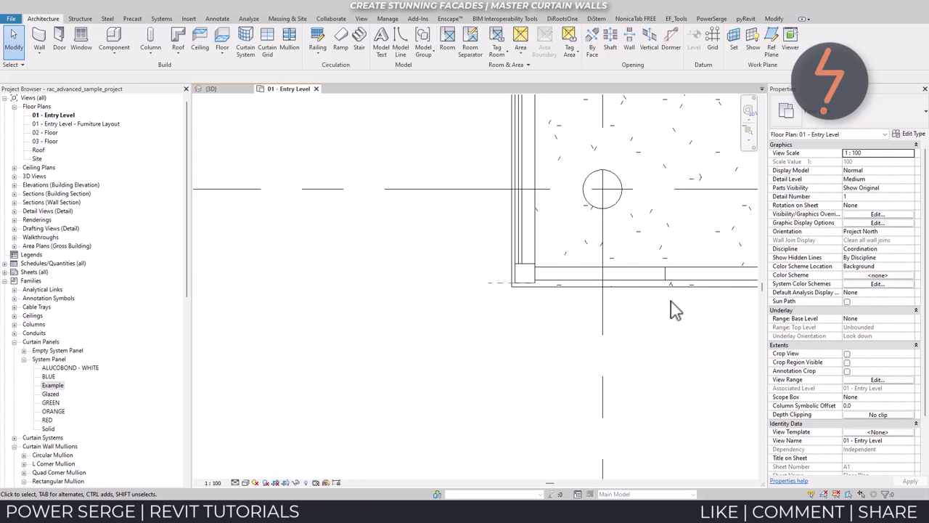
left_click(684, 277)
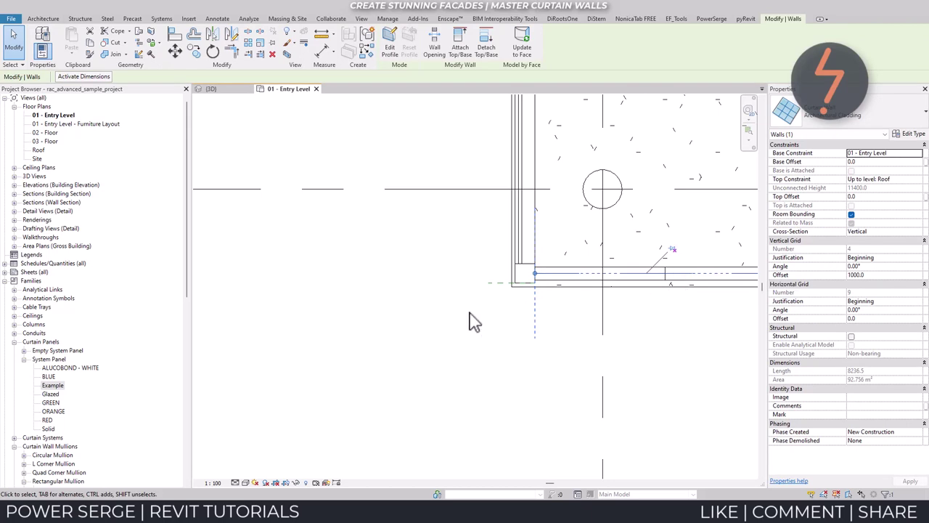
right_click(57, 386)
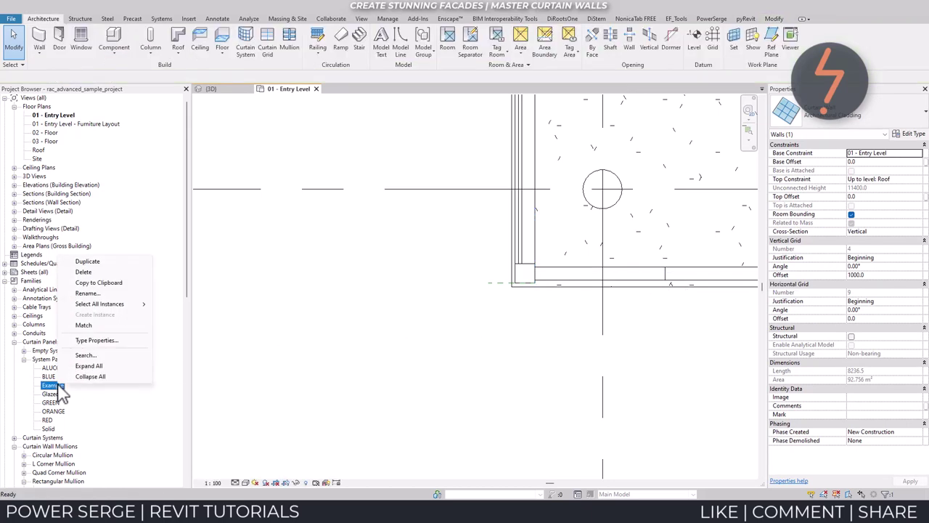
left_click(125, 342)
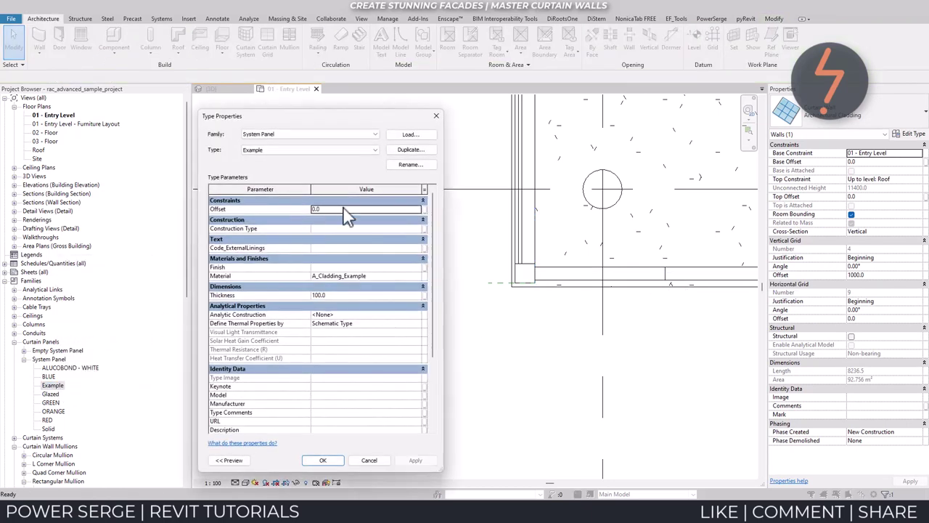
left_click(344, 208)
type("50")
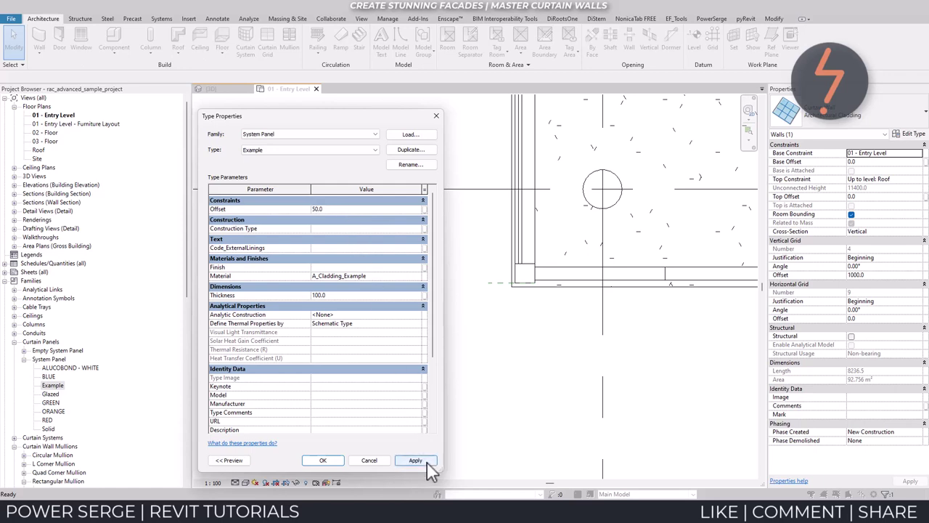
left_click(413, 460)
left_click(338, 462)
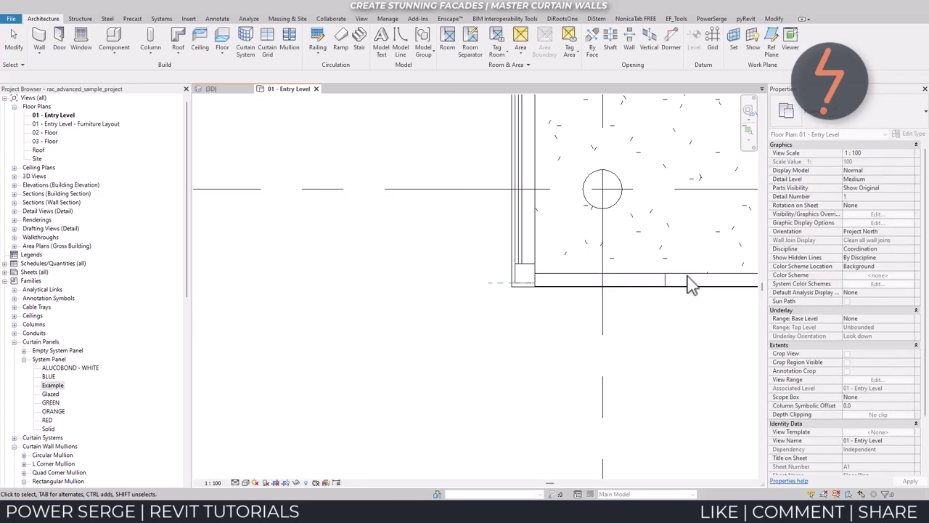
left_click(686, 336)
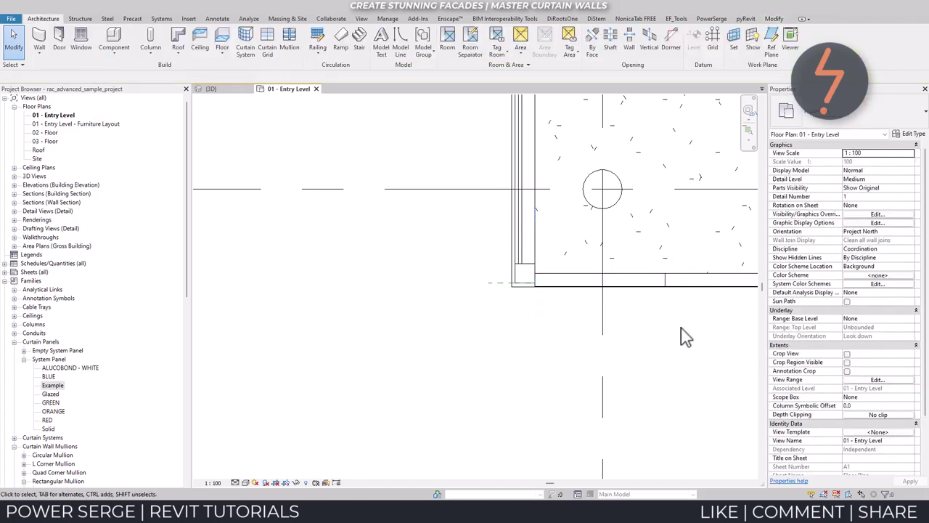
key("ctrl+z")
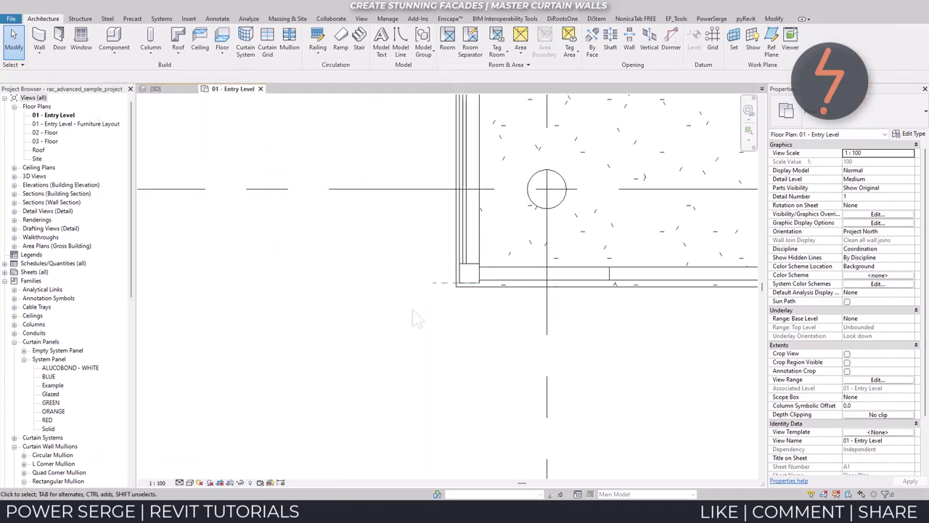
Step: In the 3D view, create a new Rectangular Mullion type named '10 x 100mm'
left_click(170, 91)
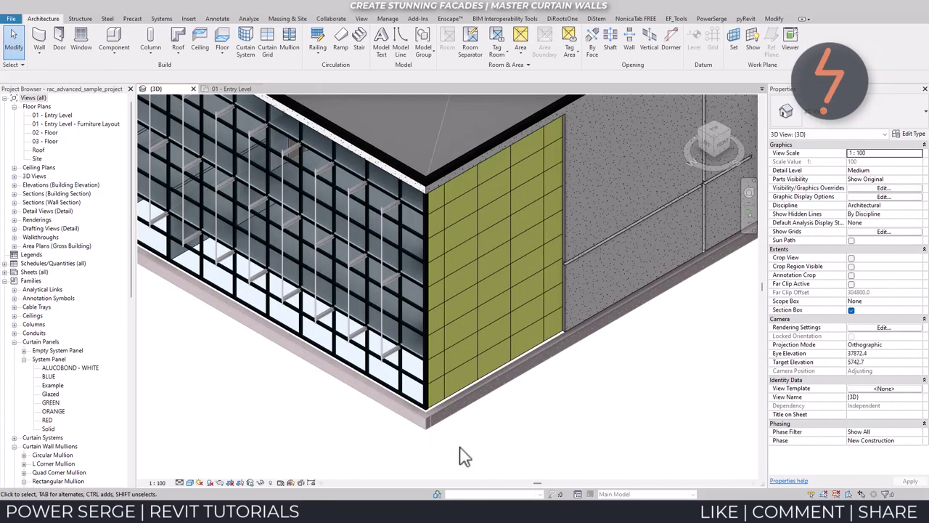
scroll(25, 460, "down", 1)
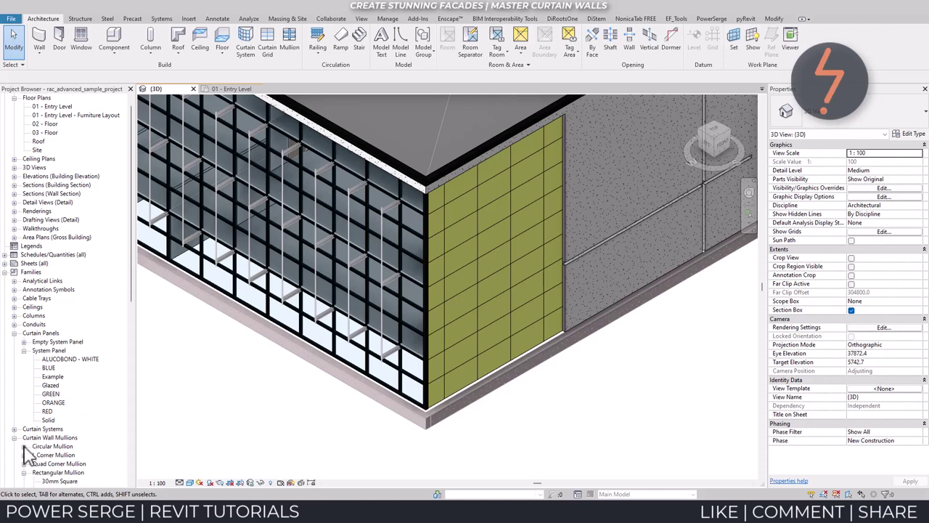
scroll(25, 454, "down", 1)
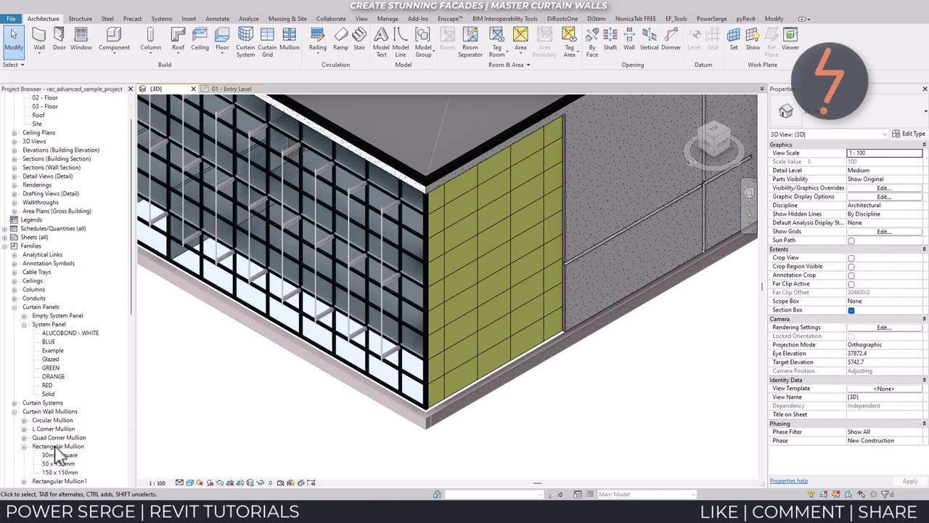
right_click(62, 447)
left_click(109, 334)
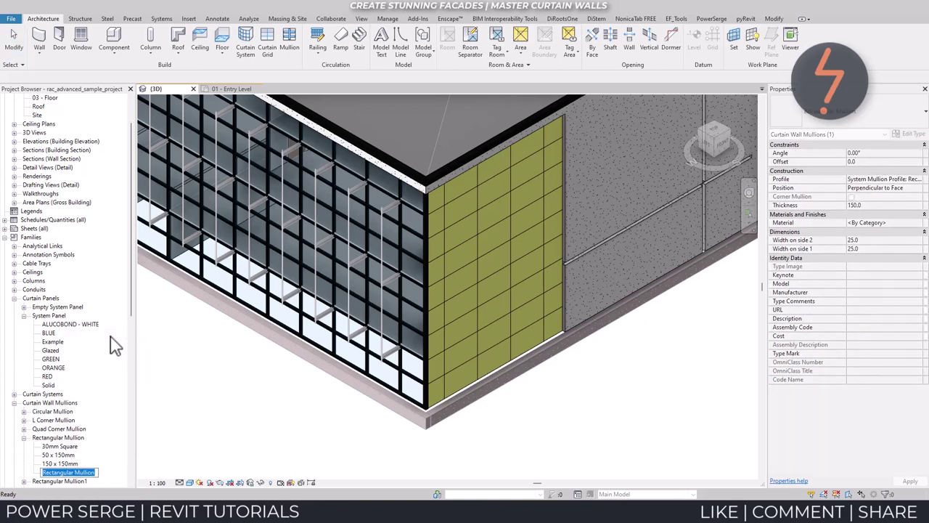
type("10 x ")
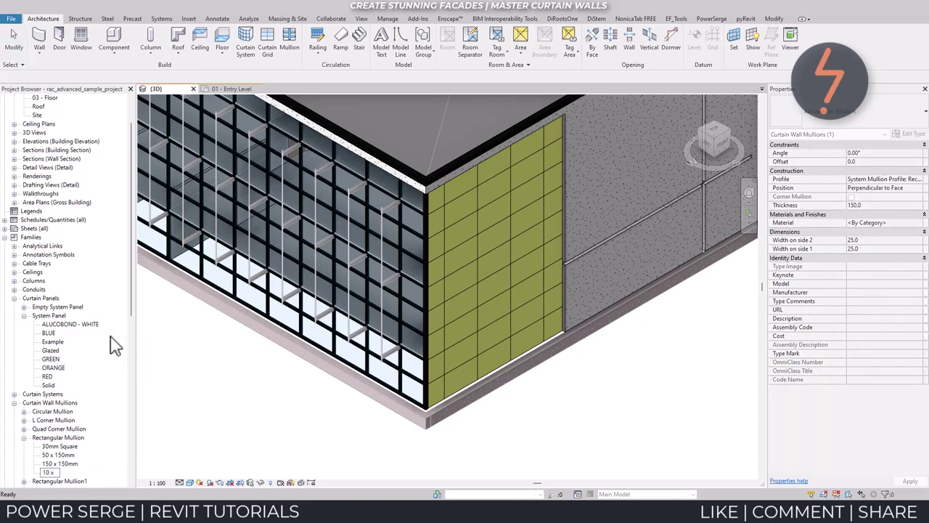
type("100mm")
key("Return")
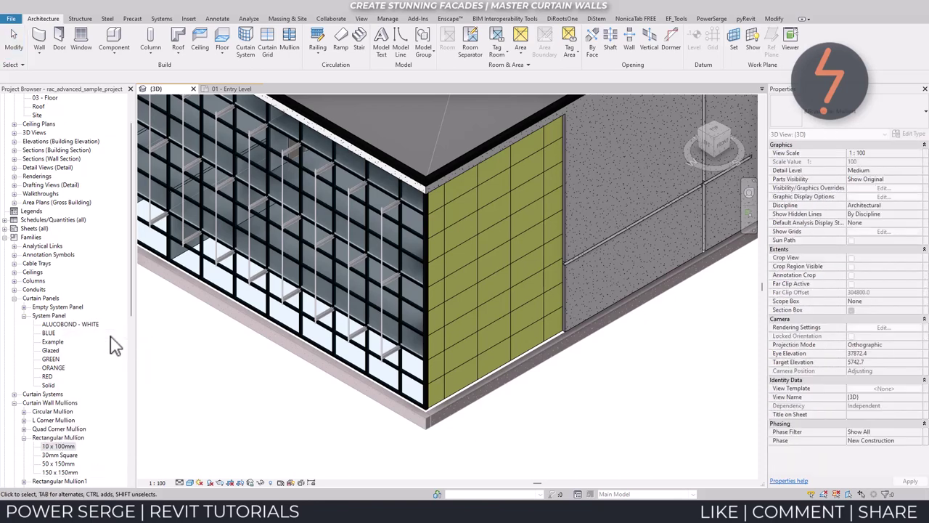
Step: Set the 10 x 100mm mullion's thickness to 10 and both side widths to 50
right_click(115, 347)
left_click(123, 402)
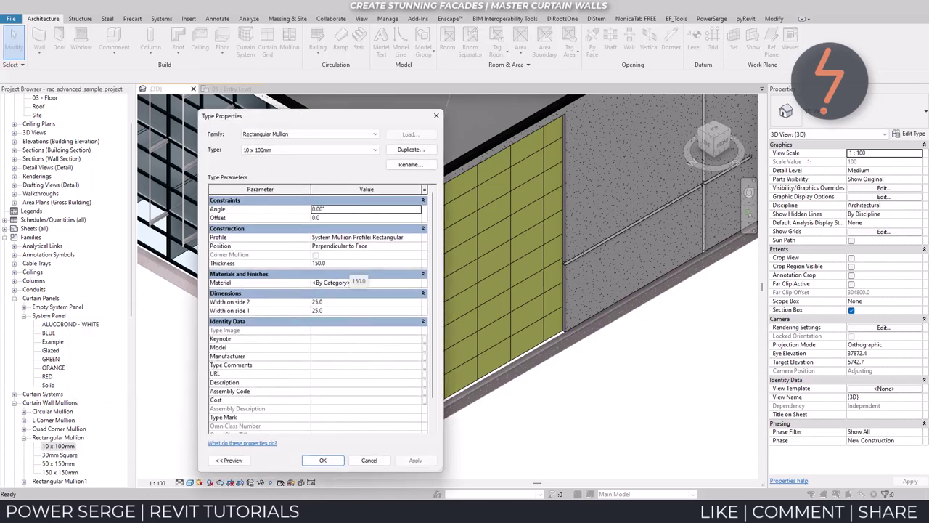
left_click(333, 263)
type("10")
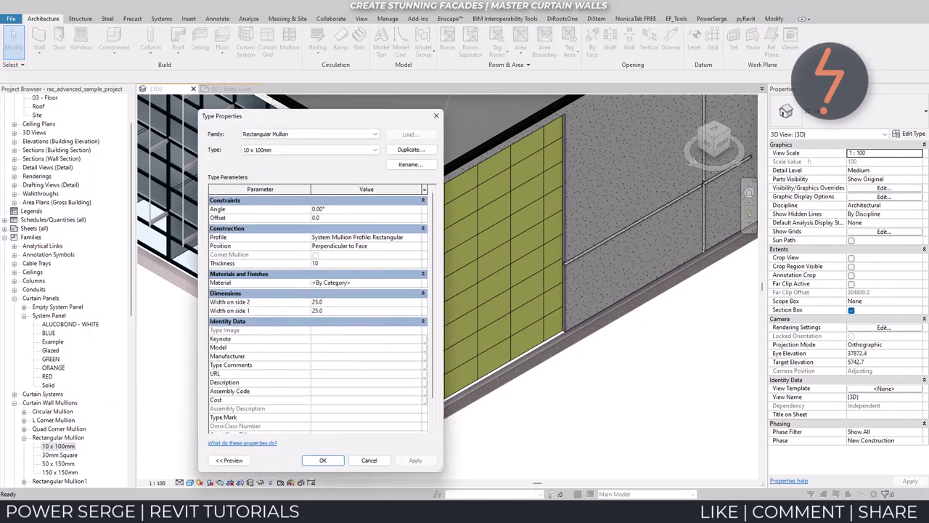
key("Tab")
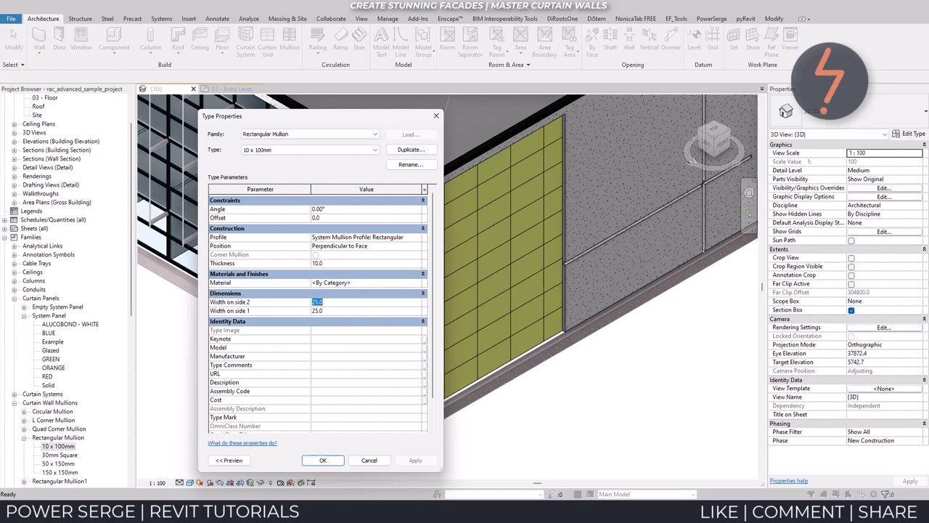
type("50")
key("Tab")
type("50.0")
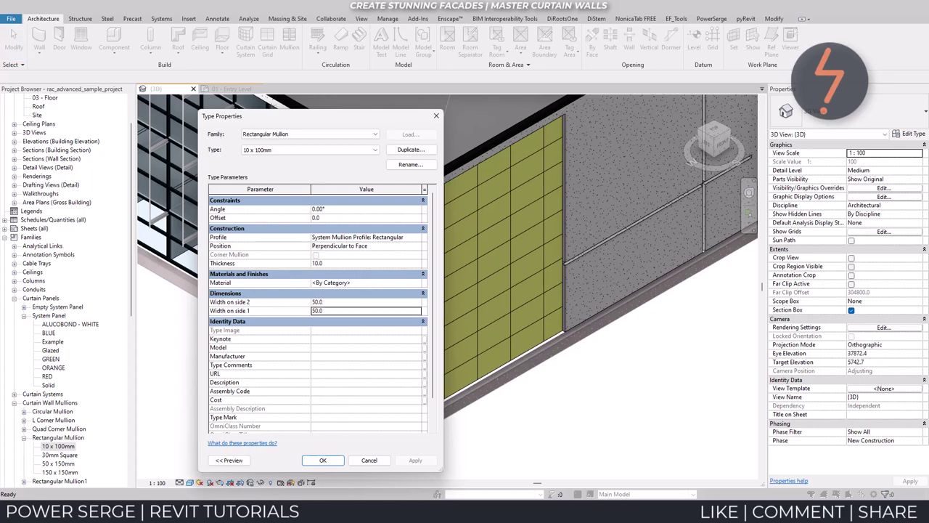
left_click(325, 460)
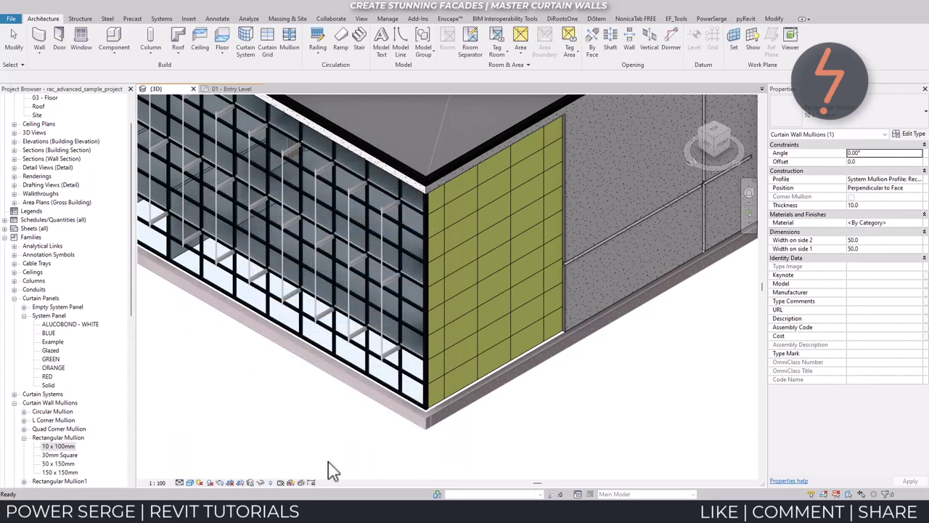
Step: Set the cladding wall's vertical and horizontal interior mullions to Rectangular Mullion : 10 x 100mm
left_click(507, 373)
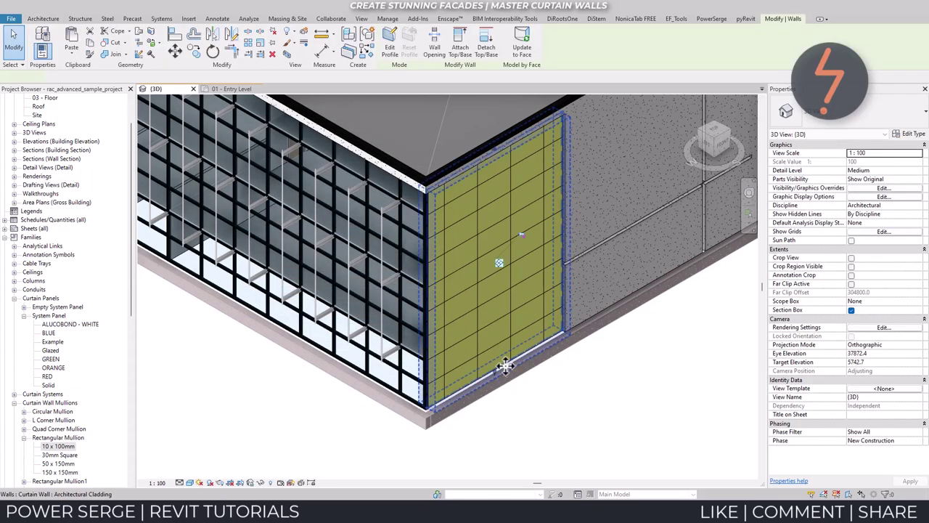
left_click(910, 135)
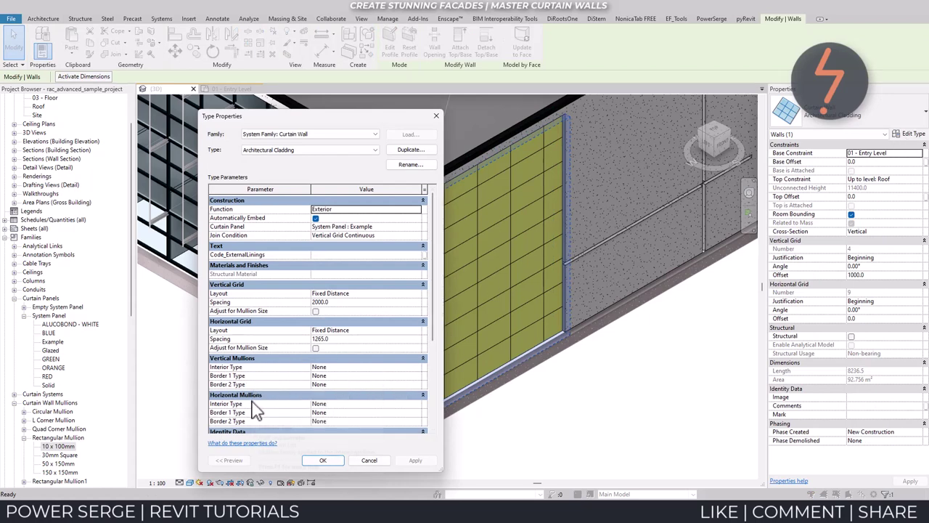
left_click(416, 368)
left_click(418, 367)
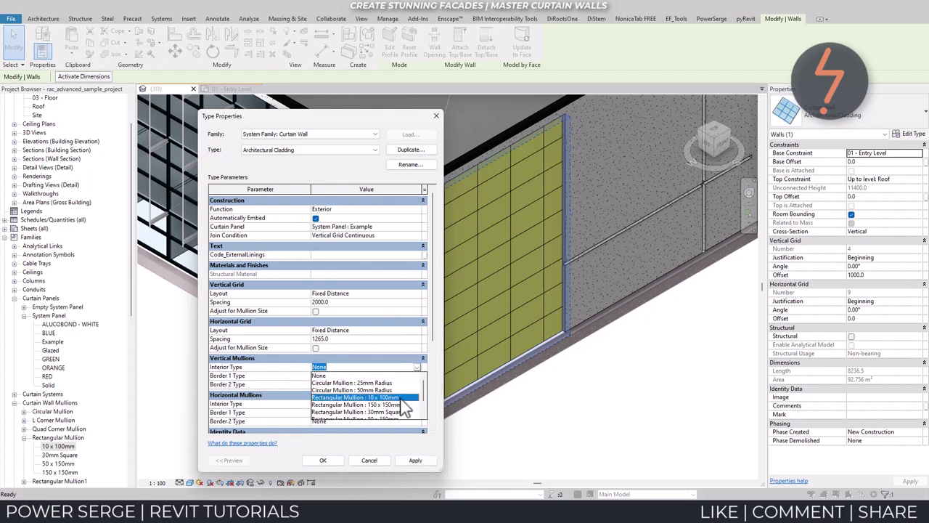
left_click(405, 398)
left_click(417, 404)
left_click(417, 404)
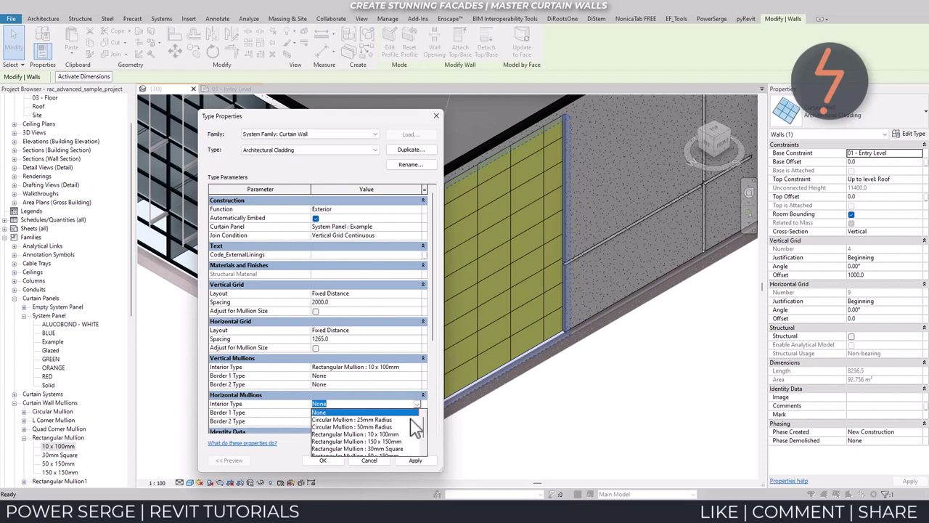
left_click(400, 434)
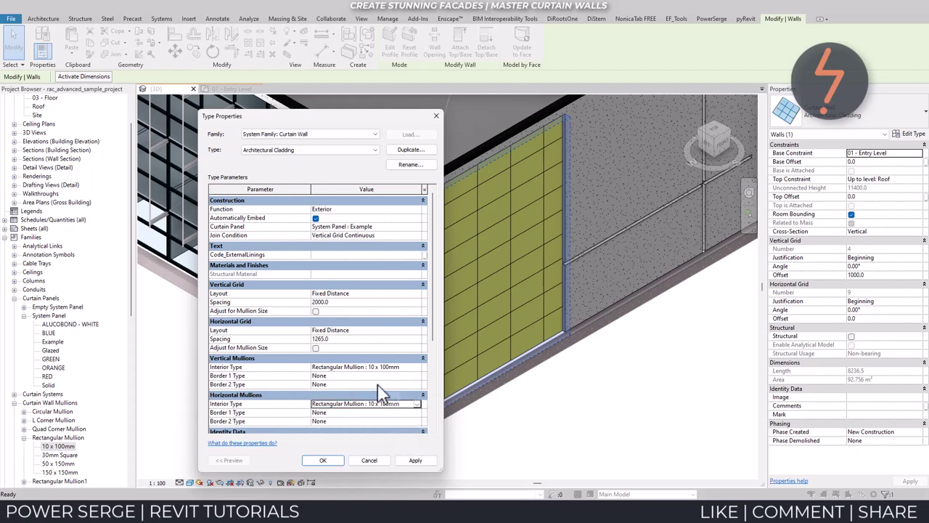
left_click(416, 461)
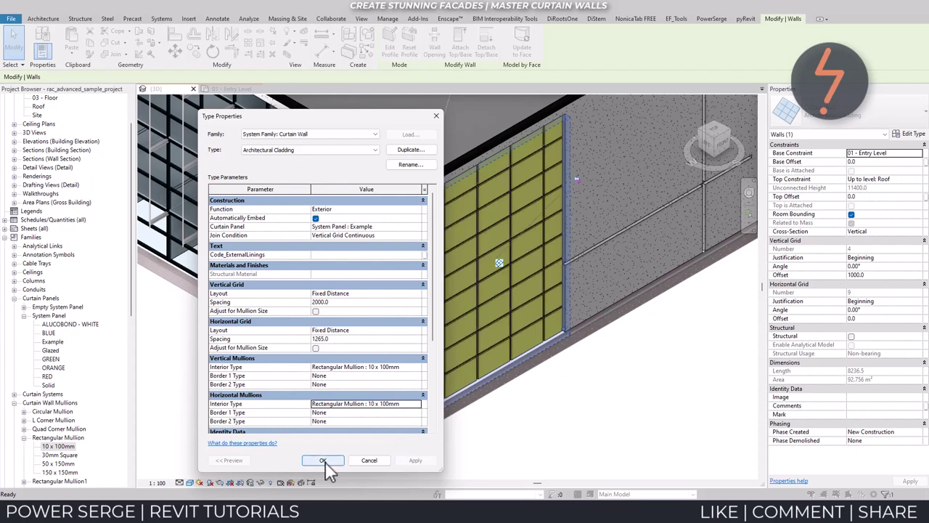
left_click(324, 460)
left_click(325, 471)
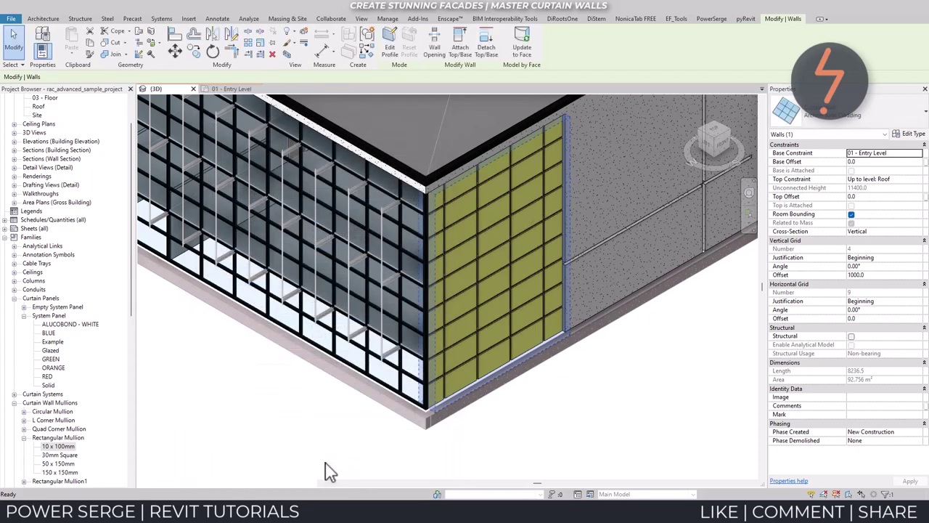
left_click(494, 383)
Step: Give the 10 x 100mm mullion type an Offset of 50
right_click(81, 446)
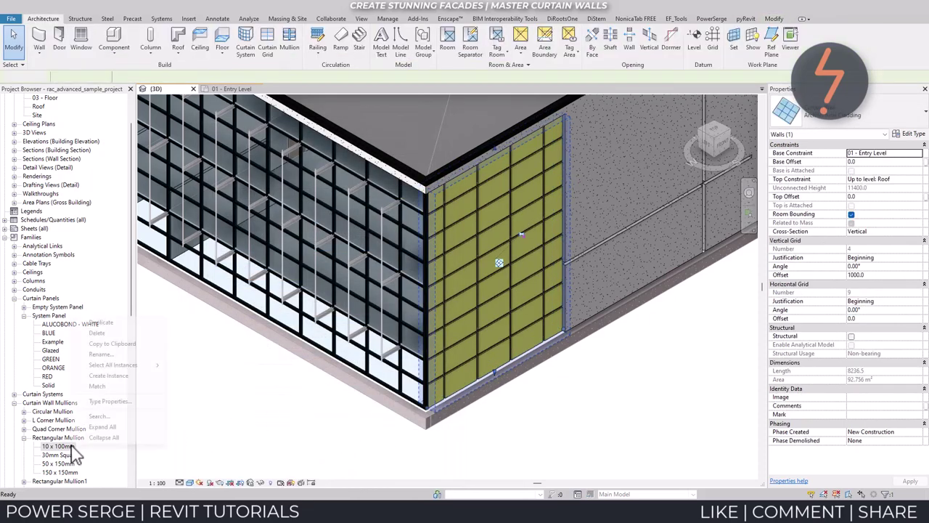
left_click(116, 401)
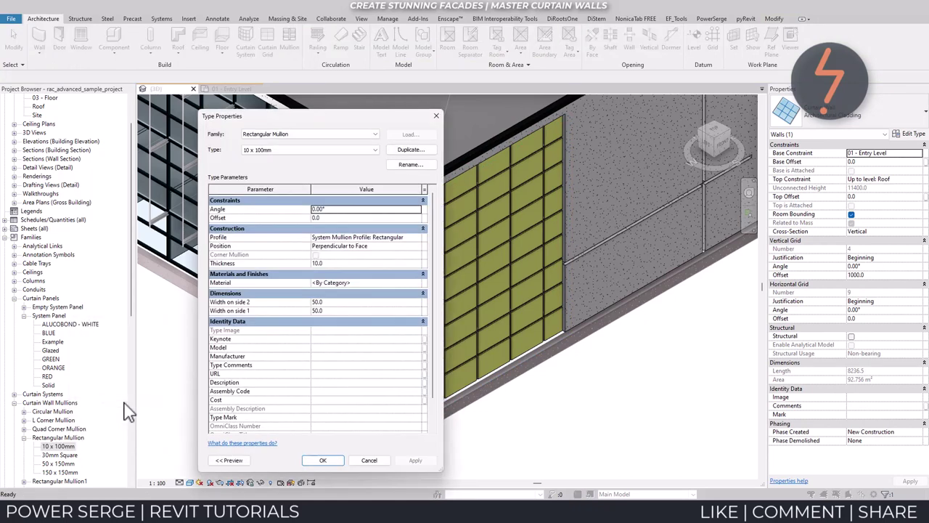
left_click(332, 218)
type("50")
left_click(341, 245)
left_click(414, 460)
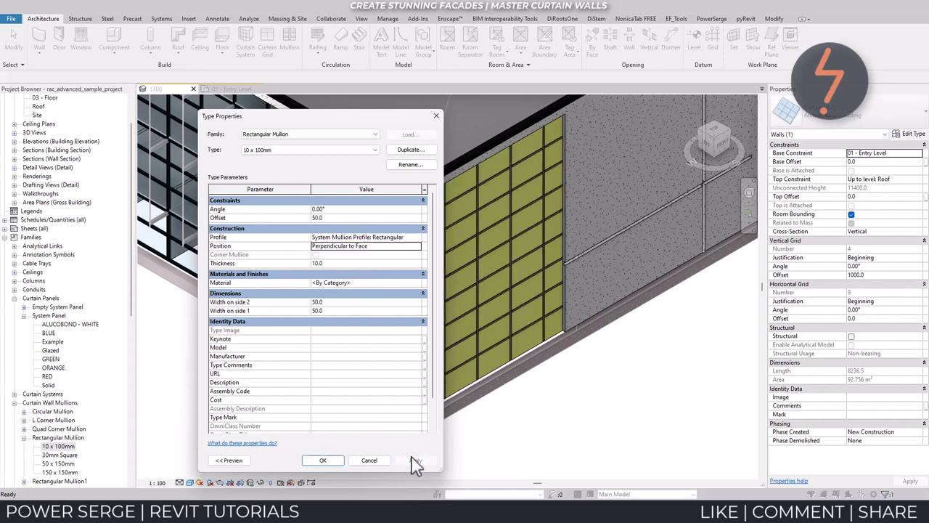
left_click(323, 460)
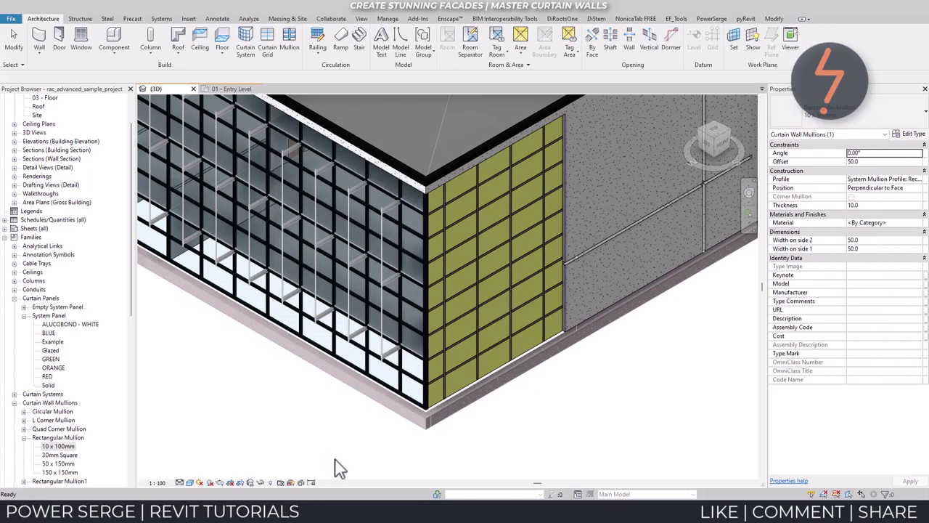
left_click(335, 465)
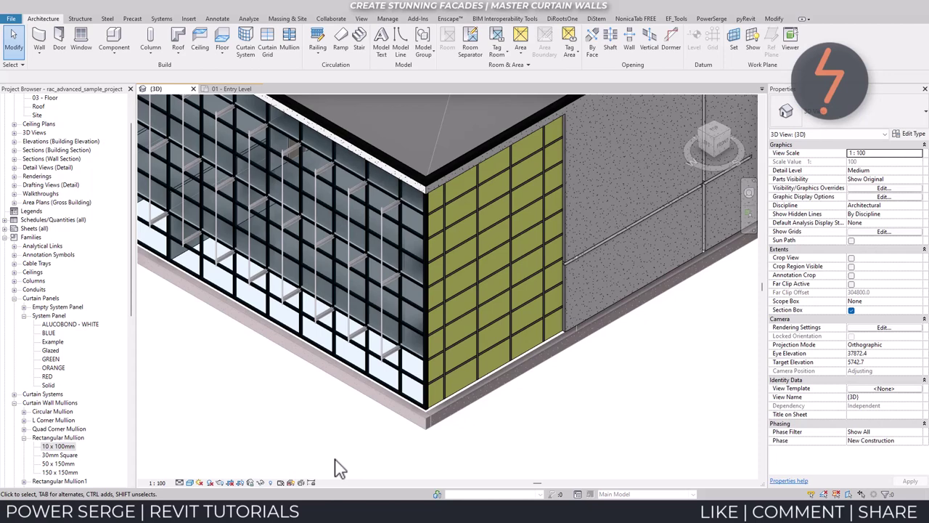
Step: In 01 - Entry Level, duplicate the cladding wall type as 'Battens'
left_click(226, 90)
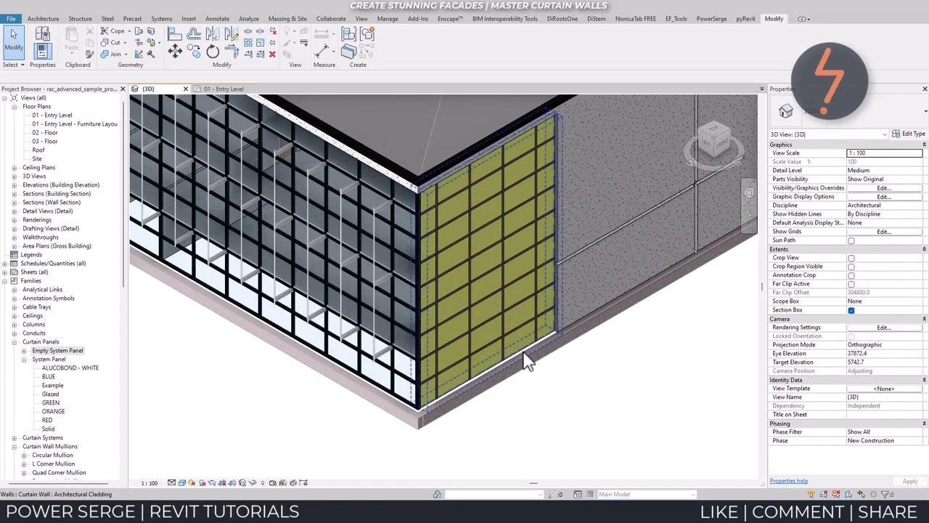
left_click(528, 362)
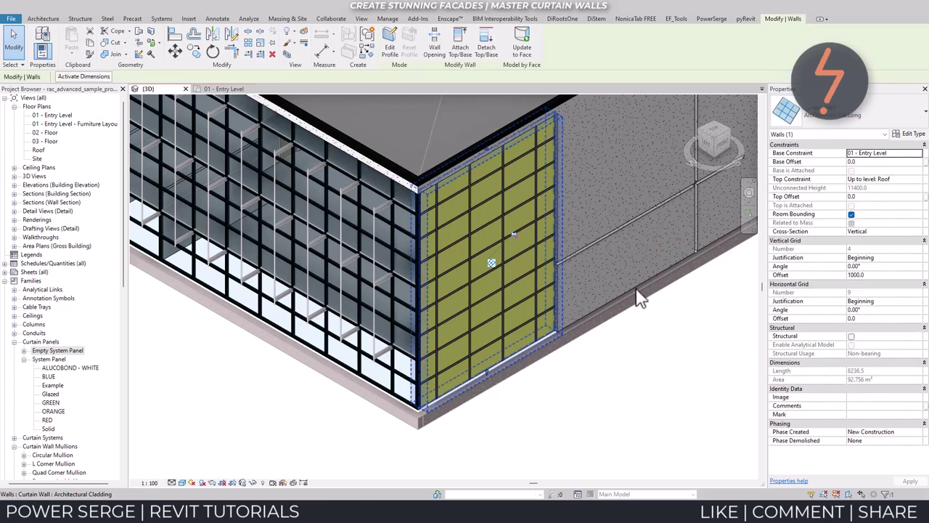
left_click(911, 138)
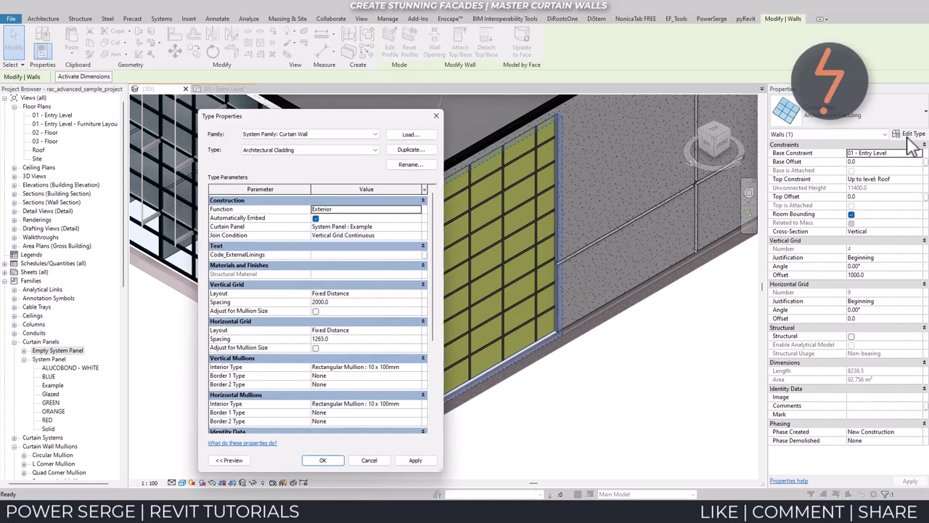
left_click(412, 150)
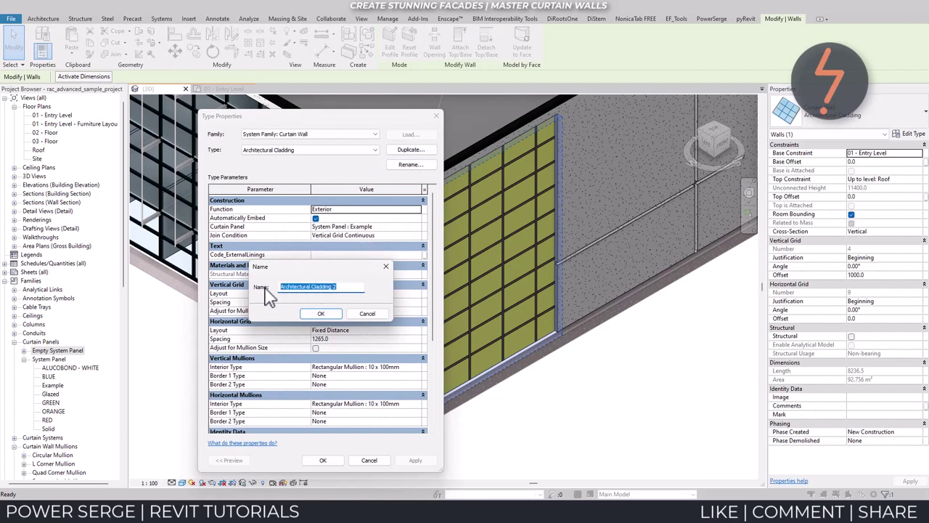
type("Battens")
left_click(323, 313)
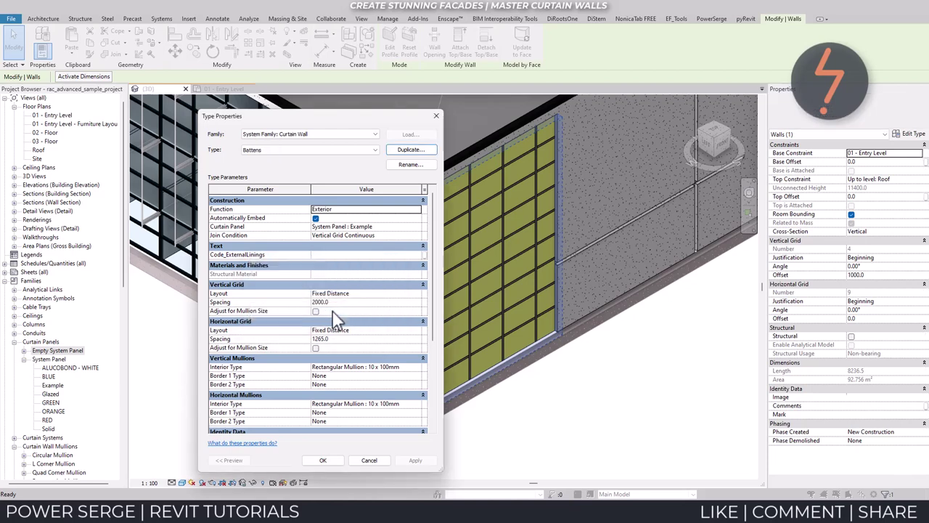
Step: Set Battens vertical interior mullions to 50x150mm Timber and horizontal mullions to None
left_click(419, 367)
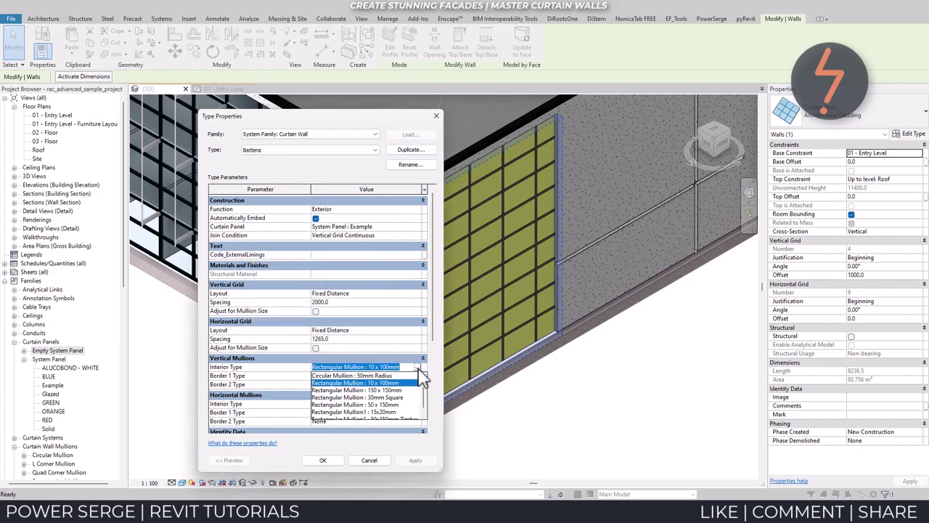
left_click(419, 370)
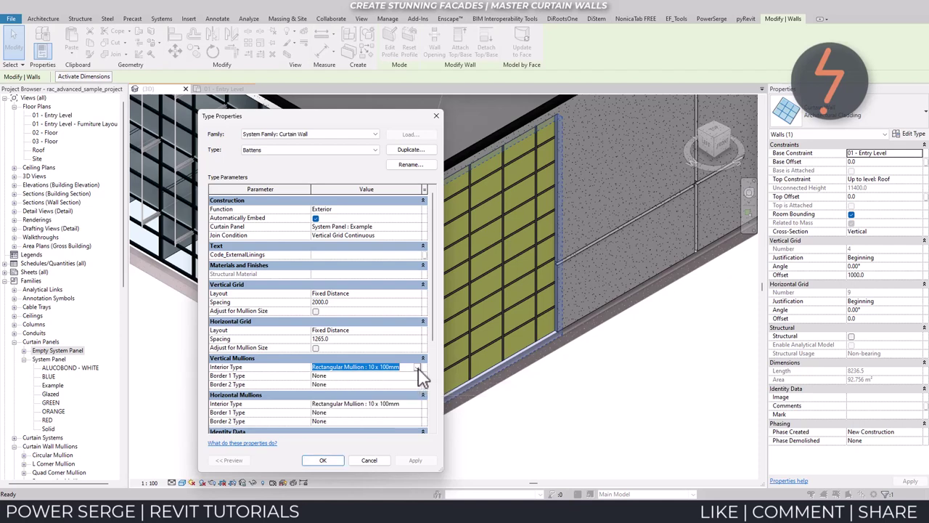
left_click(418, 368)
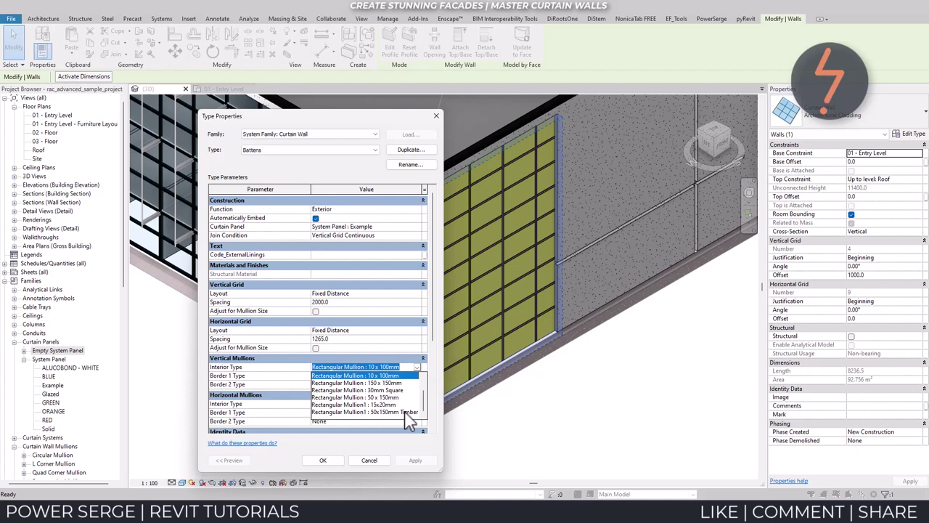
left_click(405, 413)
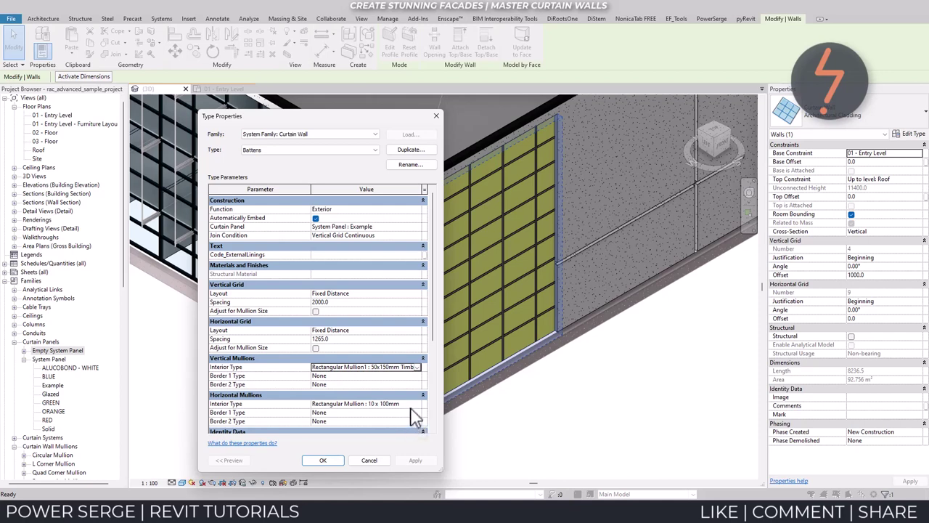
left_click(420, 404)
left_click(418, 404)
left_click(412, 414)
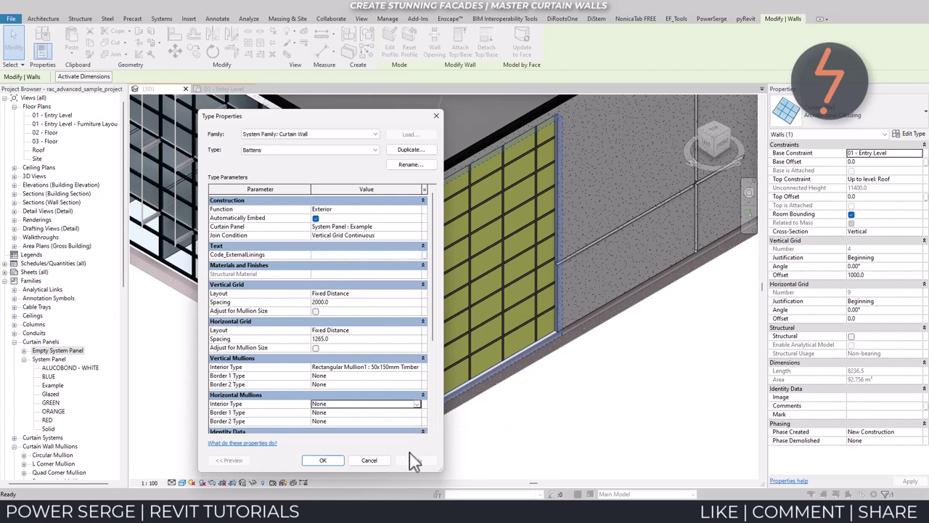
left_click(328, 460)
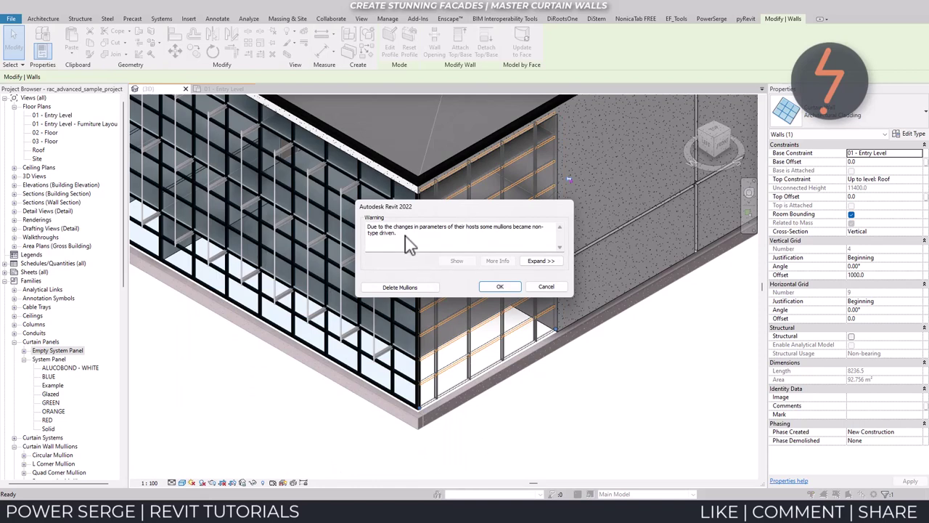
Step: Dismiss the mullion warning and set the Battens type's Curtain Panel to None
left_click(427, 288)
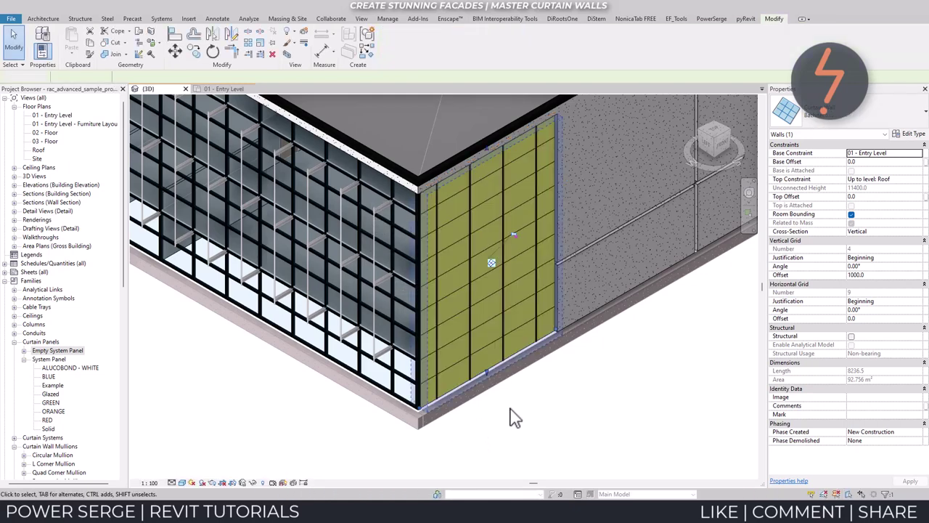
left_click(513, 418)
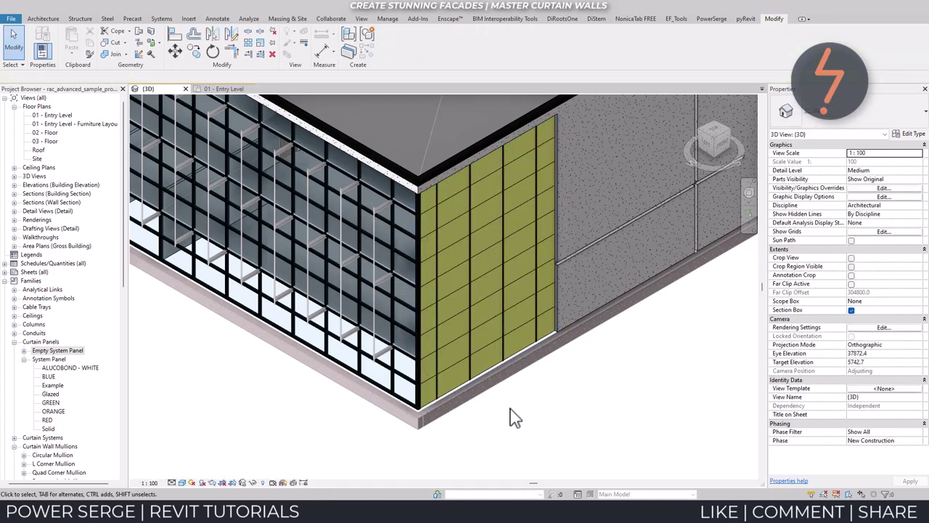
left_click(499, 373)
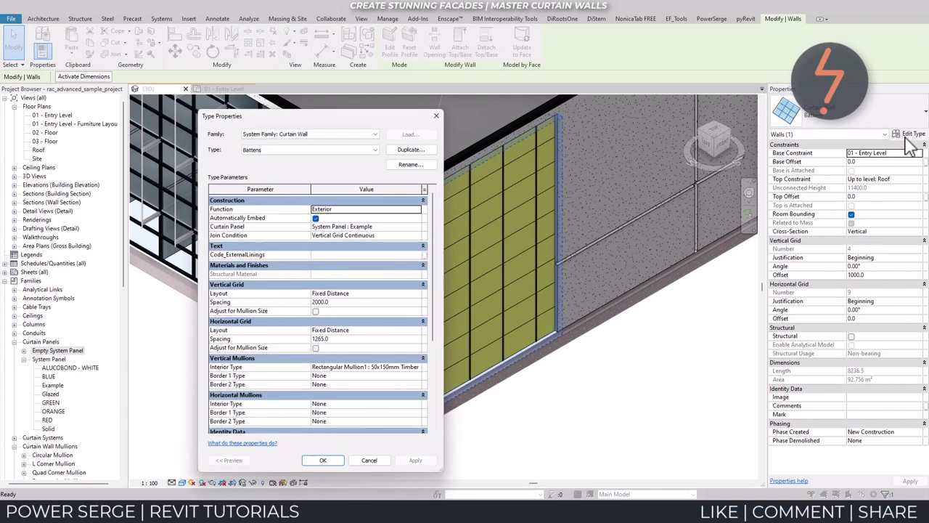
left_click(416, 226)
left_click(417, 227)
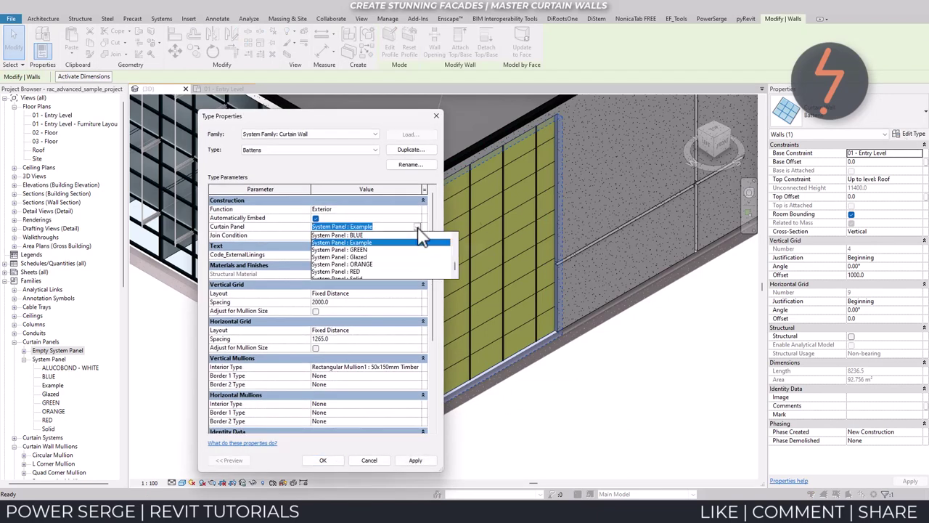
left_click_drag(458, 274, 459, 241)
left_click(434, 243)
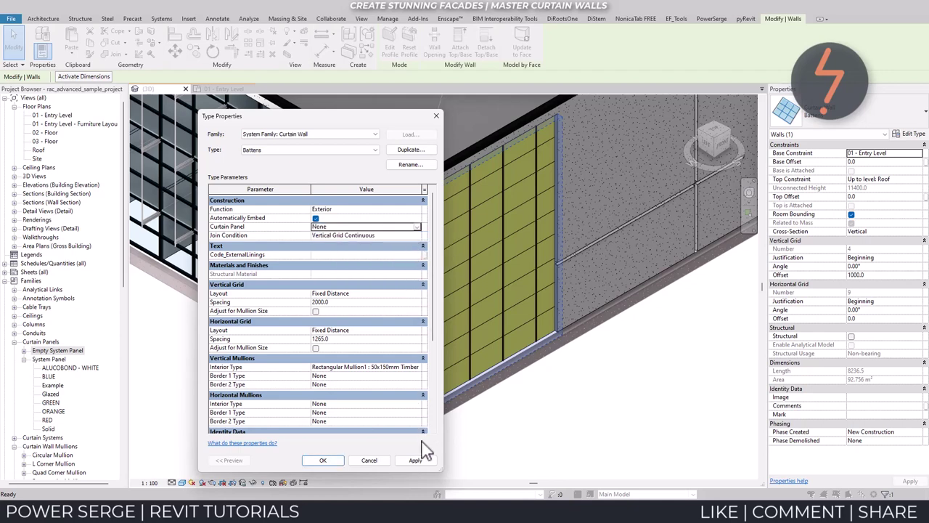
left_click(419, 459)
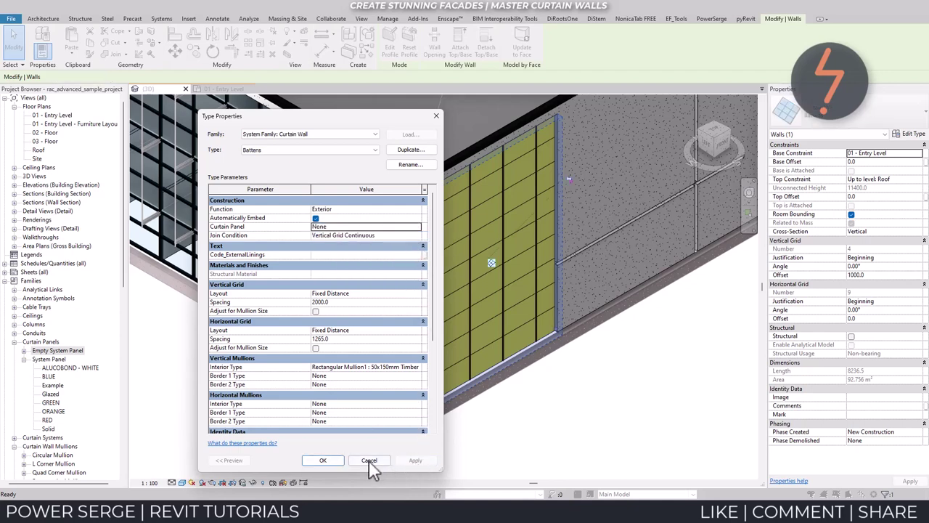
left_click(323, 462)
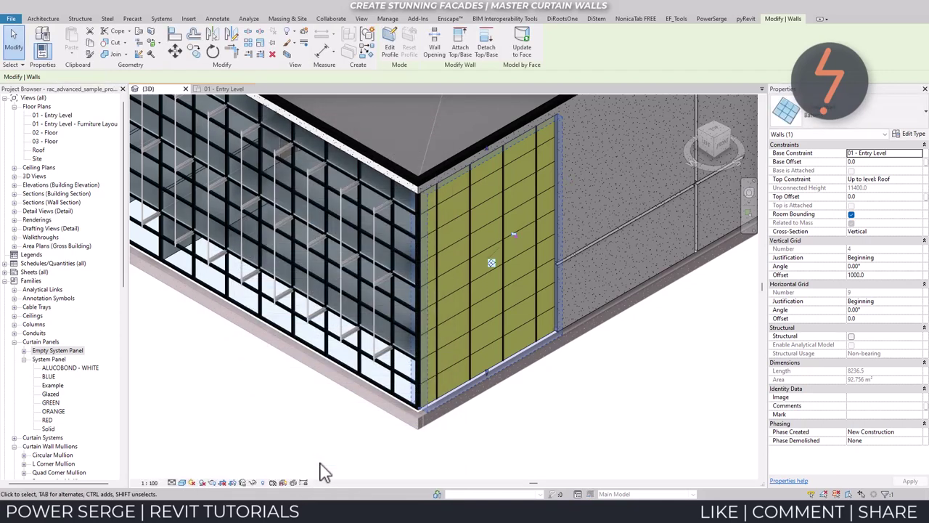
key("Escape")
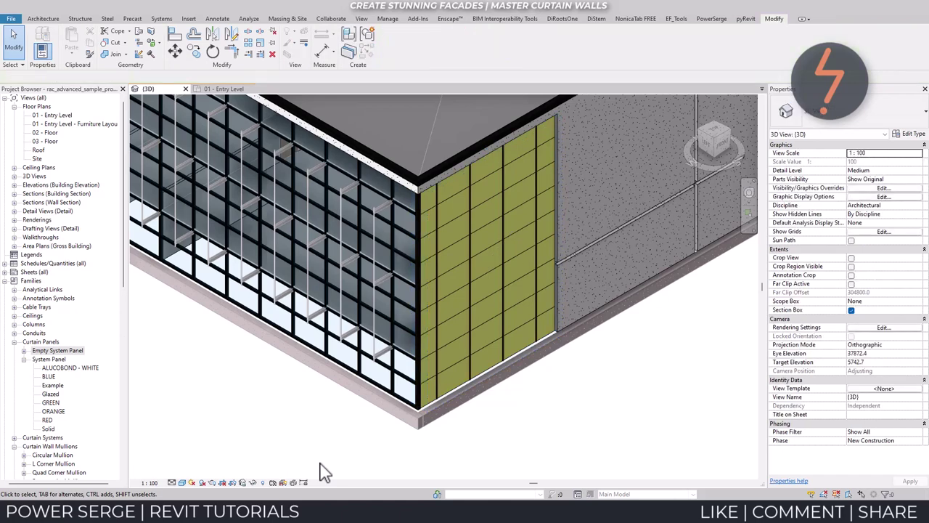
Step: Set the Battens type's Curtain Panel to Empty System Panel : Empty
left_click(24, 349)
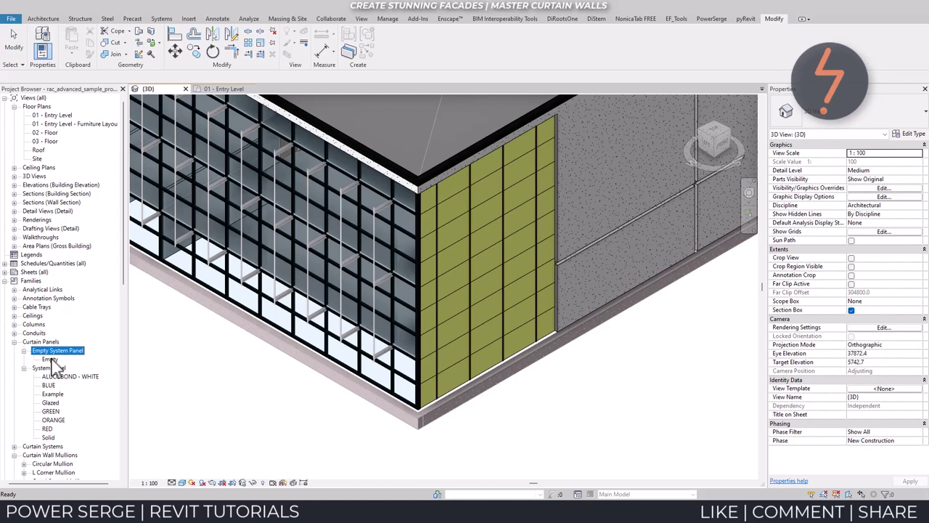
left_click(50, 359)
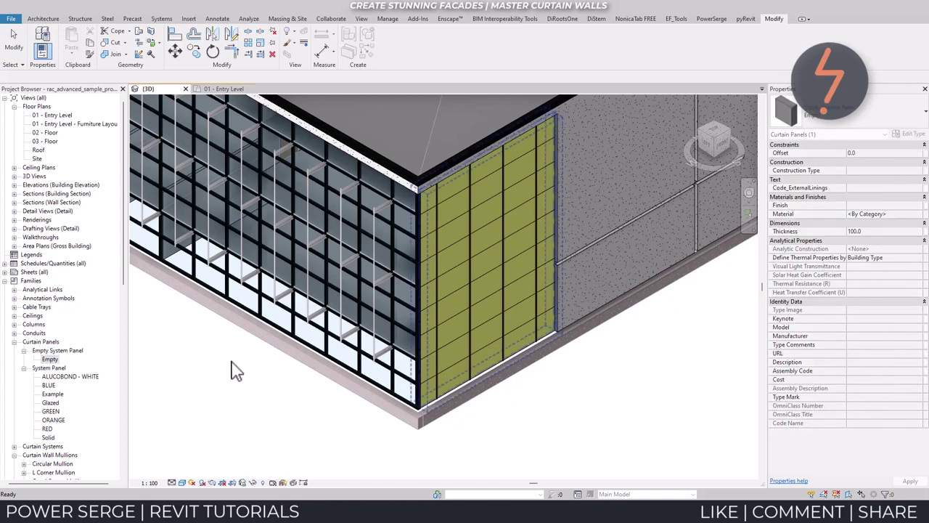
left_click(502, 373)
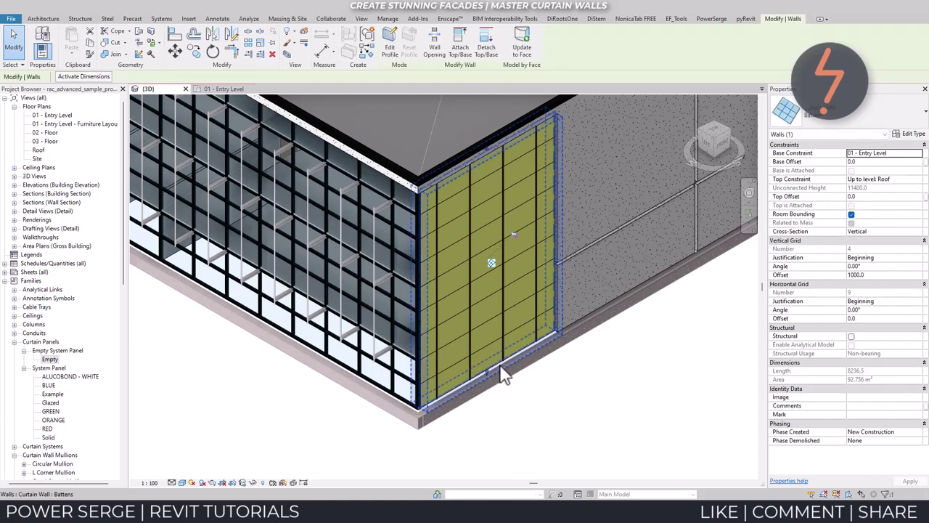
left_click(911, 136)
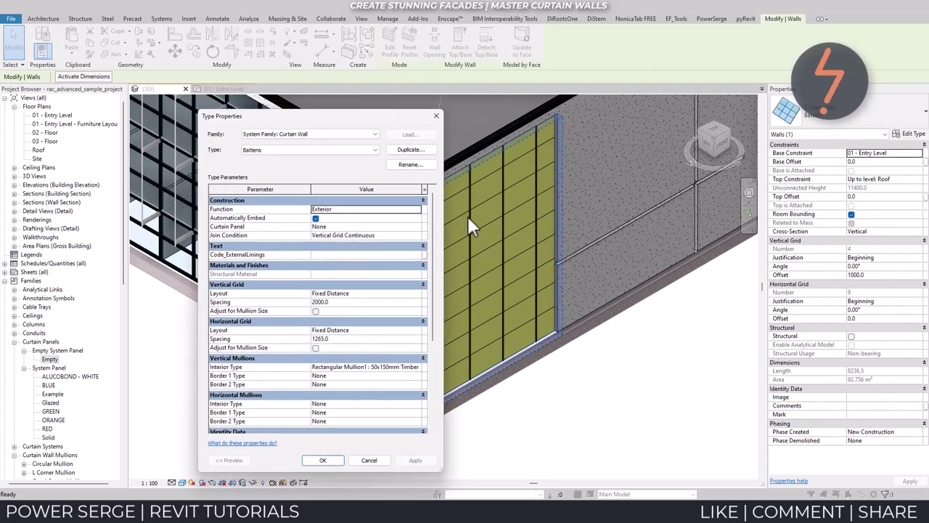
left_click(418, 226)
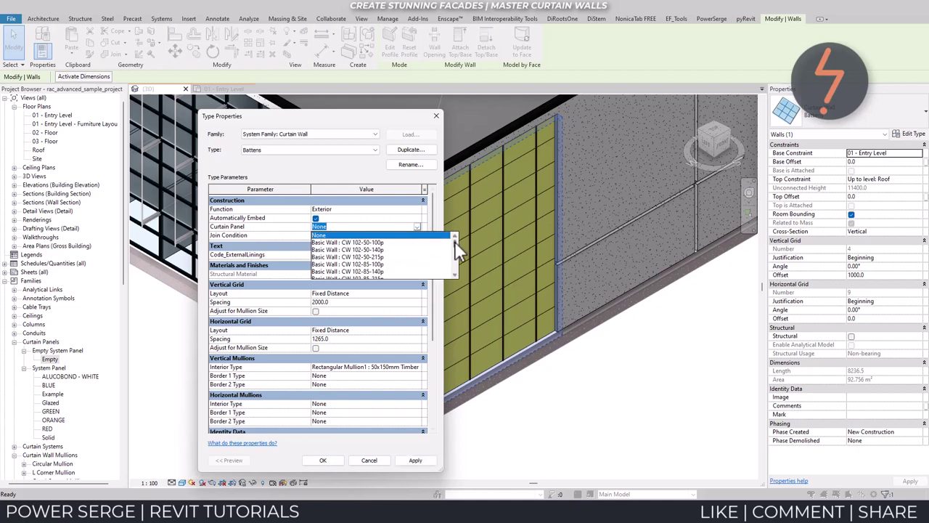
left_click_drag(452, 243, 459, 255)
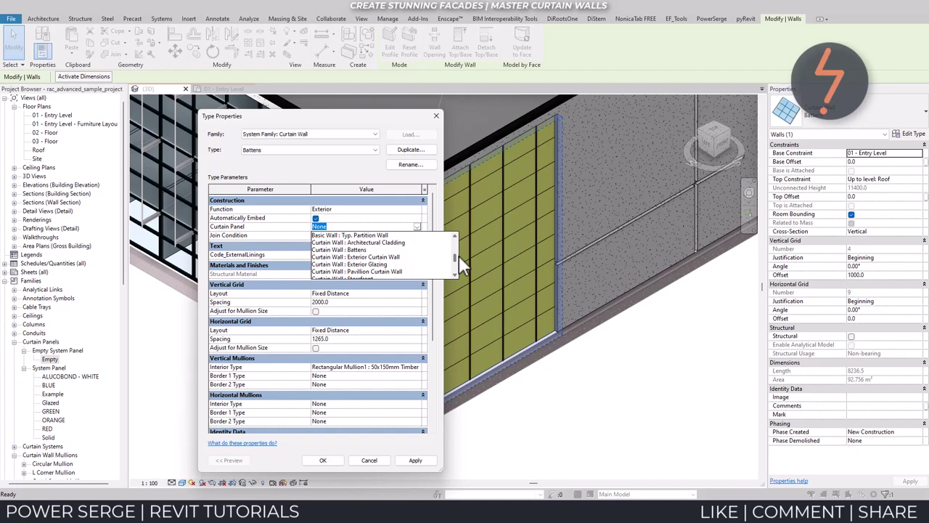
left_click(455, 273)
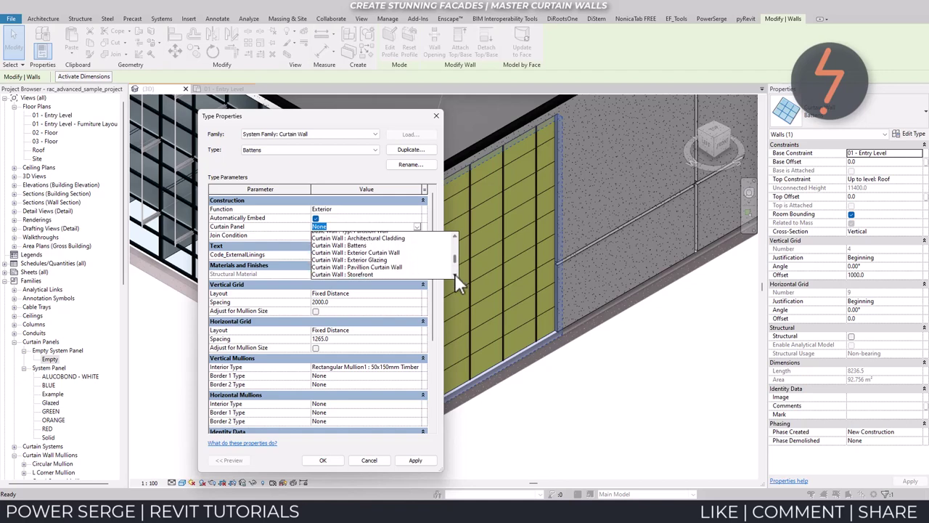
left_click(455, 273)
left_click(455, 274)
left_click(455, 274)
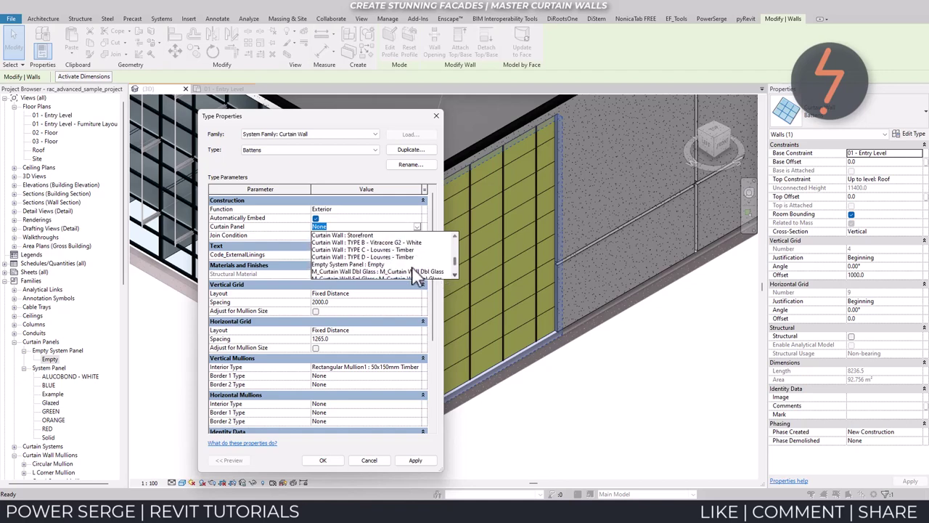
left_click(410, 268)
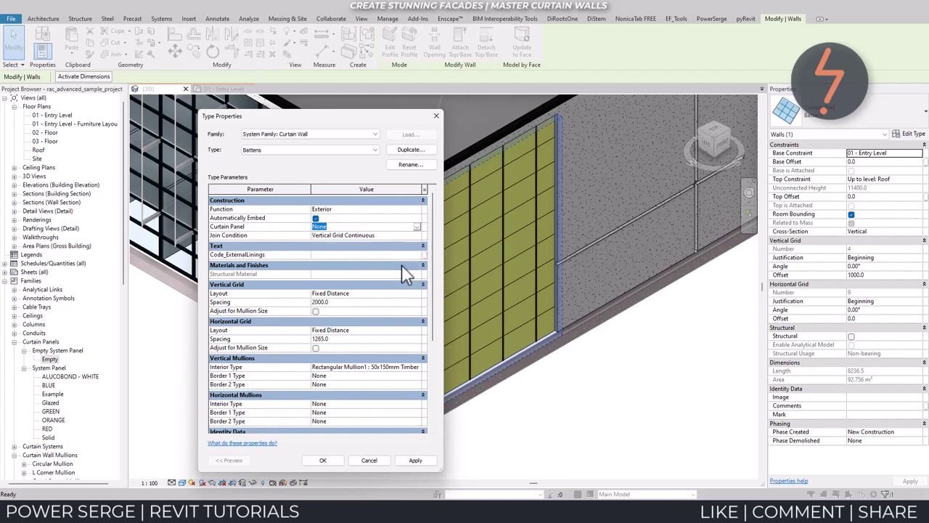
left_click(415, 459)
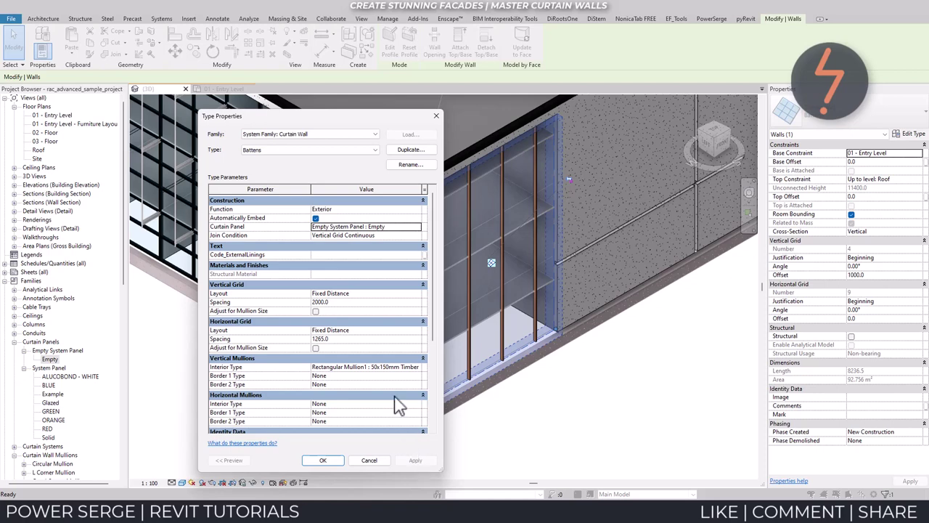
Step: Change the Battens vertical grid spacing to 200
left_click(356, 303)
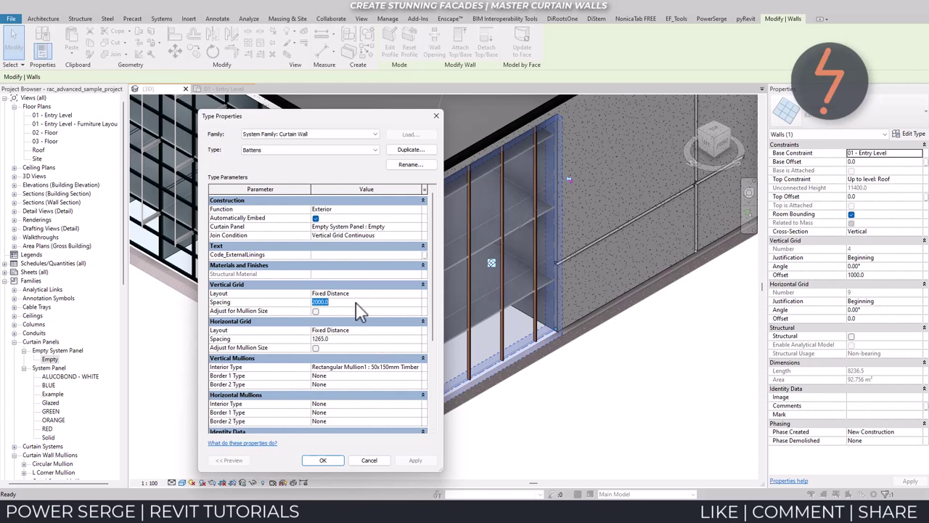
type("20")
left_click(415, 460)
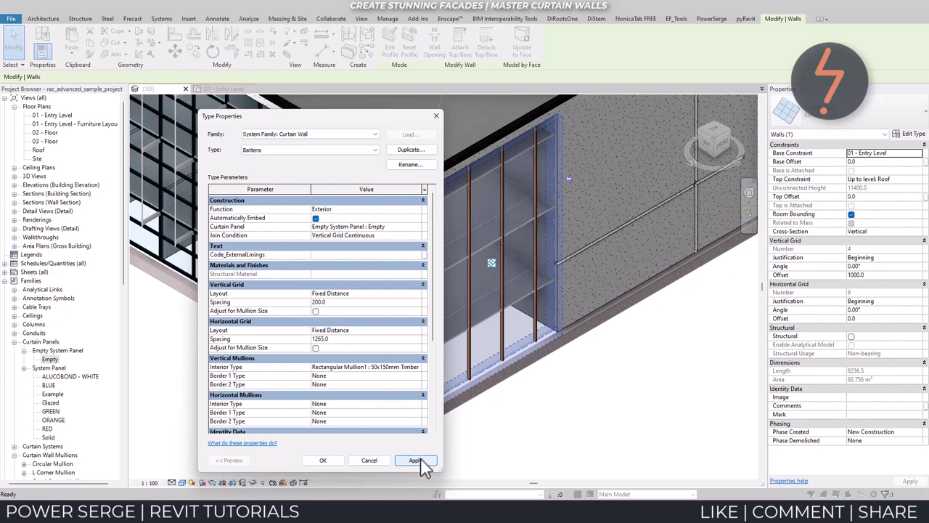
left_click(323, 461)
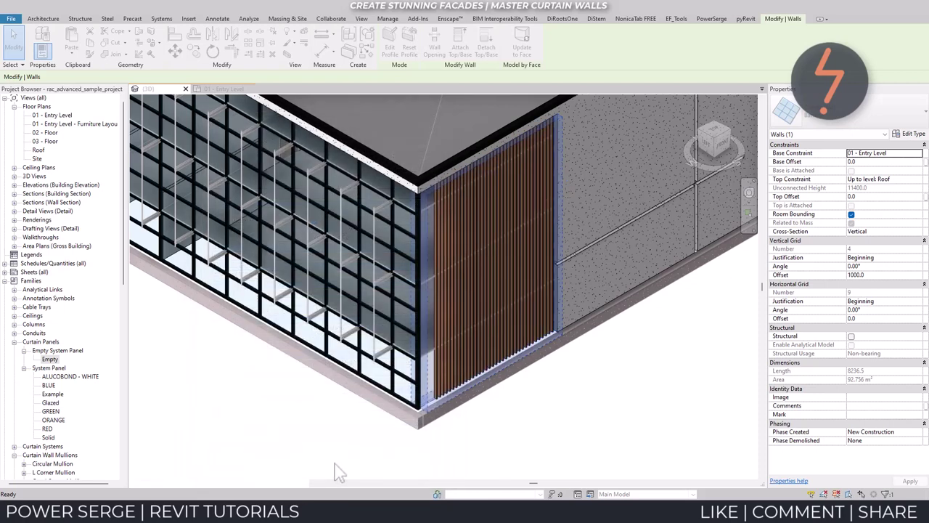
Step: Center the Battens wall's vertical grid justification and reopen its type properties
key("Escape")
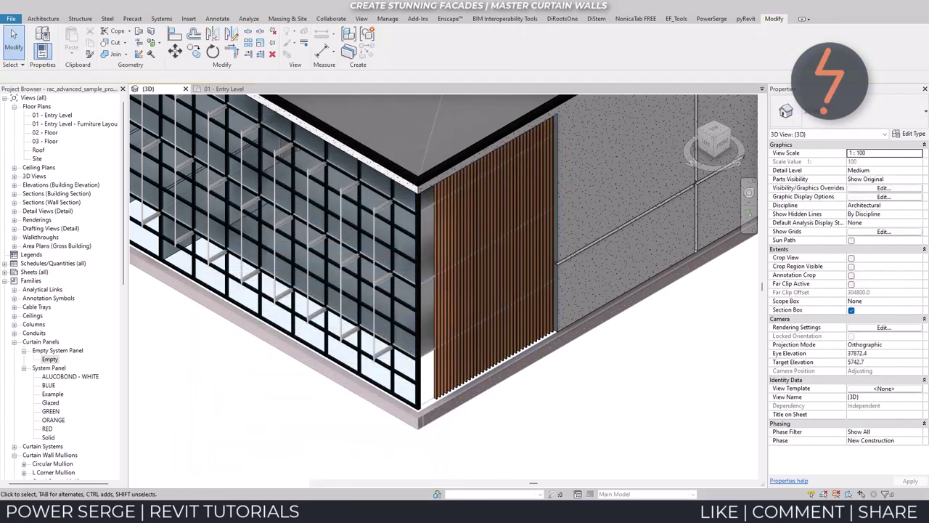
left_click(439, 414)
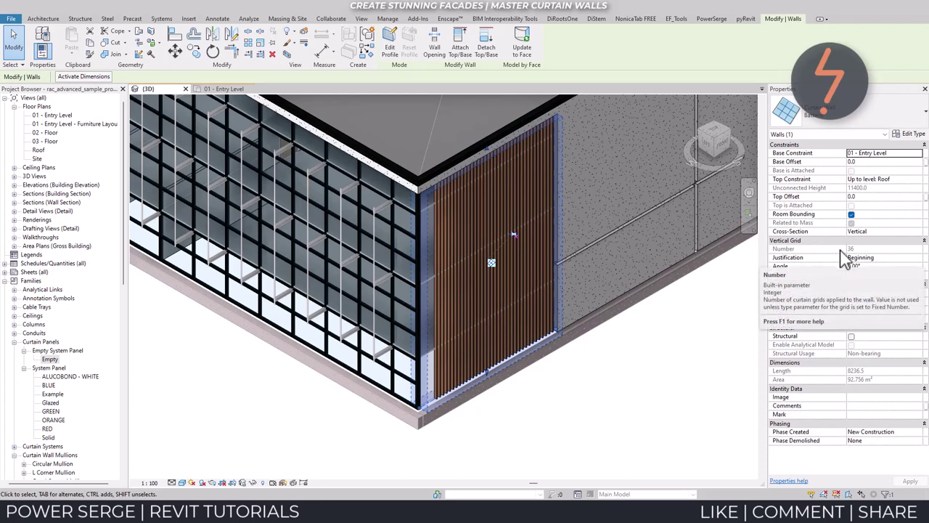
left_click(919, 257)
left_click(918, 258)
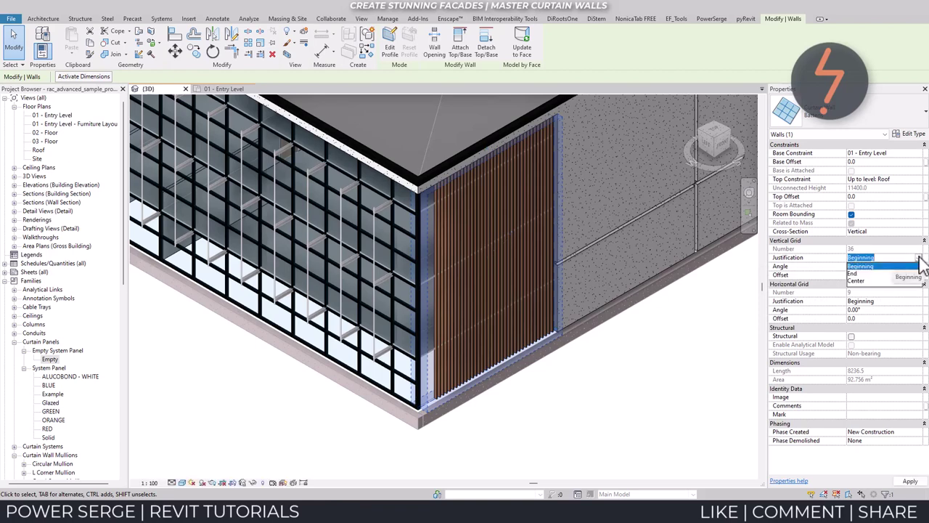
left_click(907, 279)
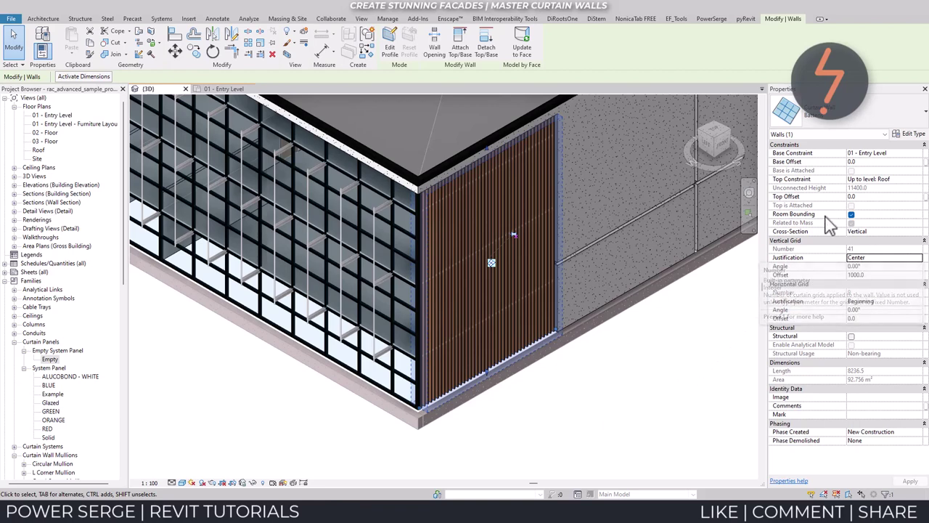
left_click(912, 135)
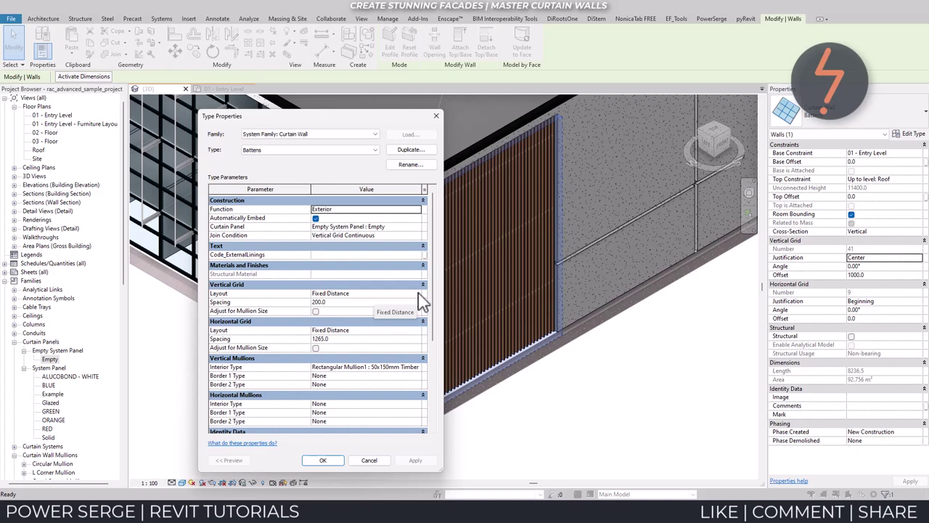
Step: Set the Battens vertical grid layout to Fixed Number
left_click(420, 294)
left_click(380, 323)
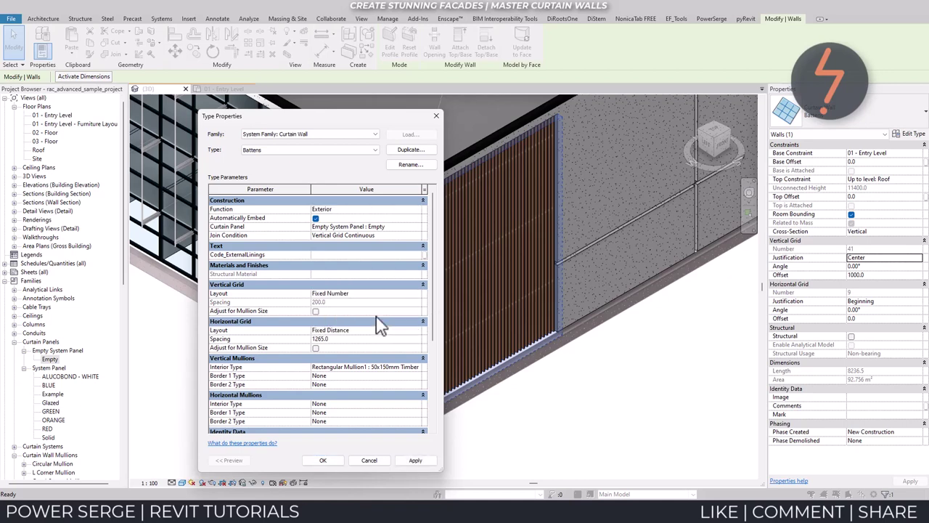
left_click(403, 460)
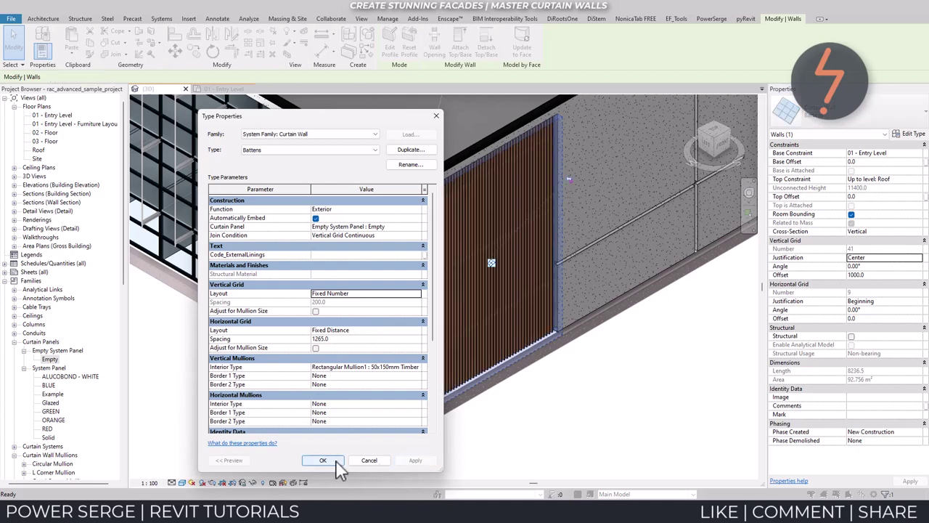
left_click(323, 460)
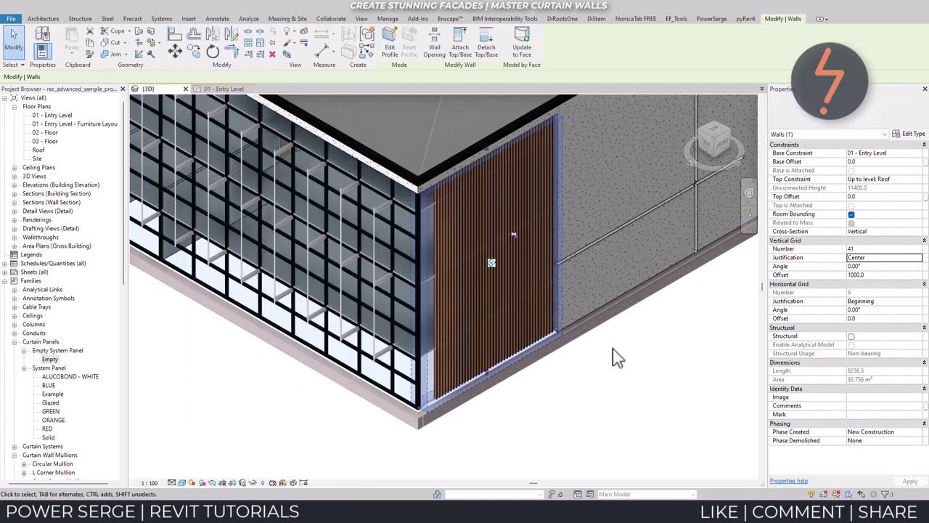
Step: Rotate the wall's vertical grid to a 45° angle, accepting the malformed panels warning
left_click(859, 249)
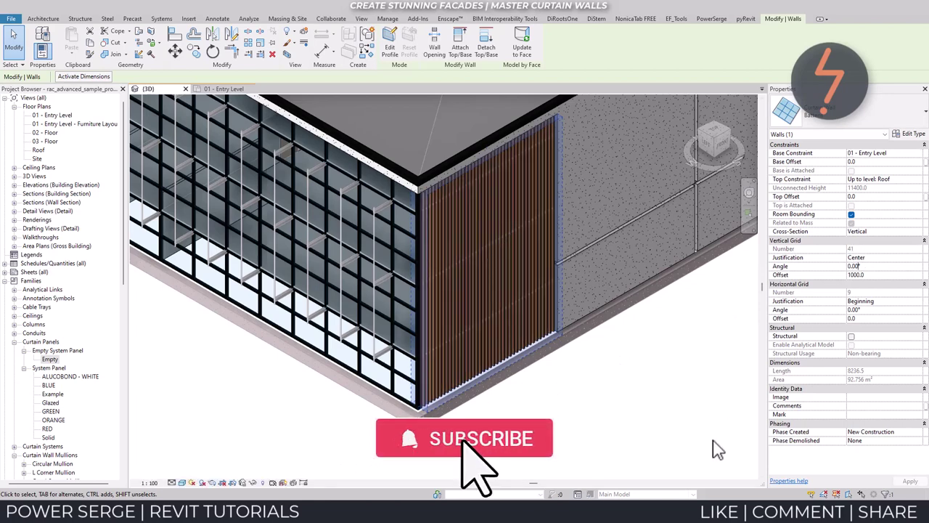
type("45")
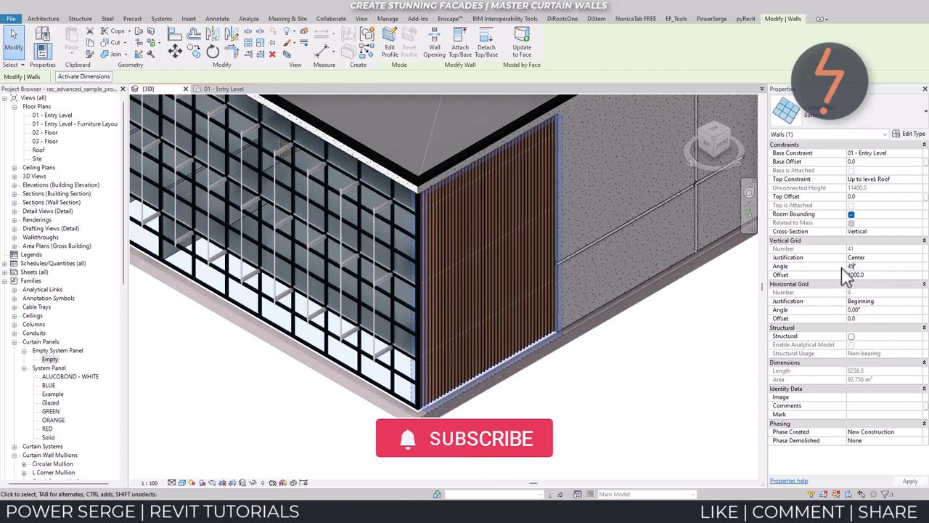
key("Return")
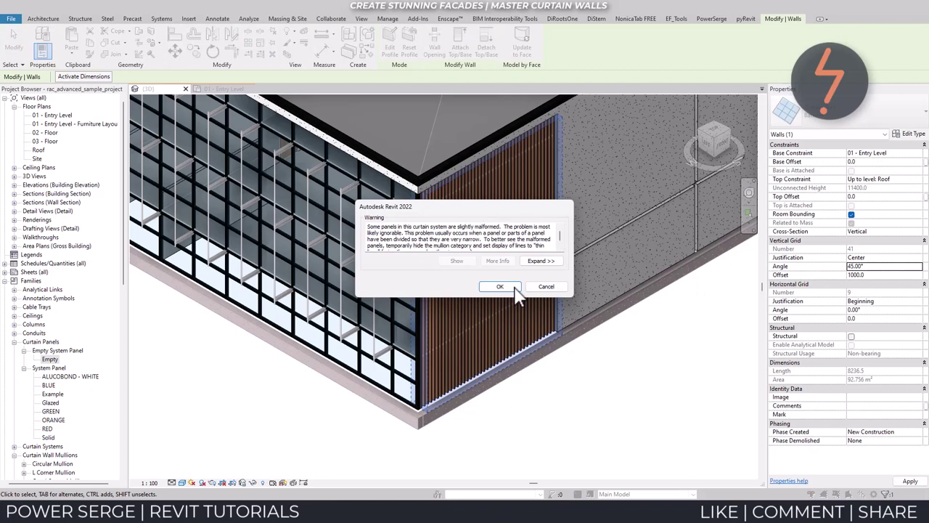
left_click(499, 286)
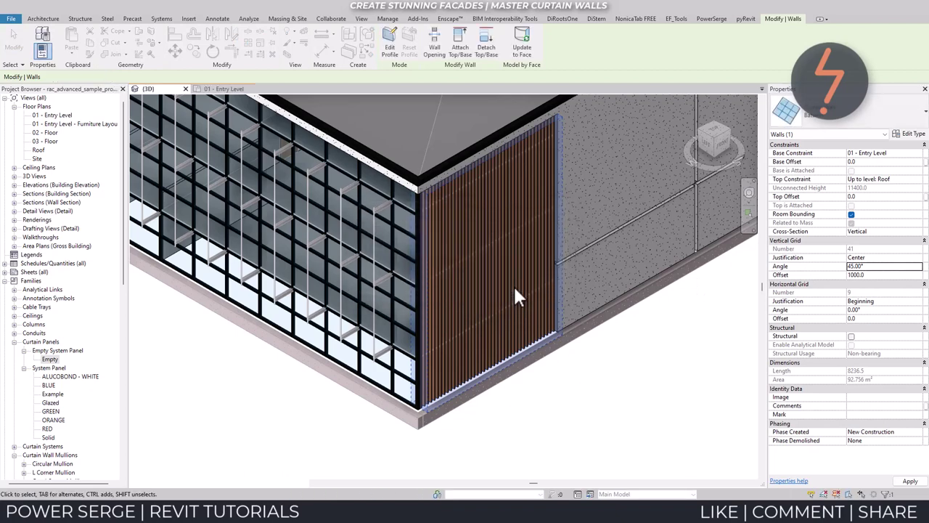
key("Escape")
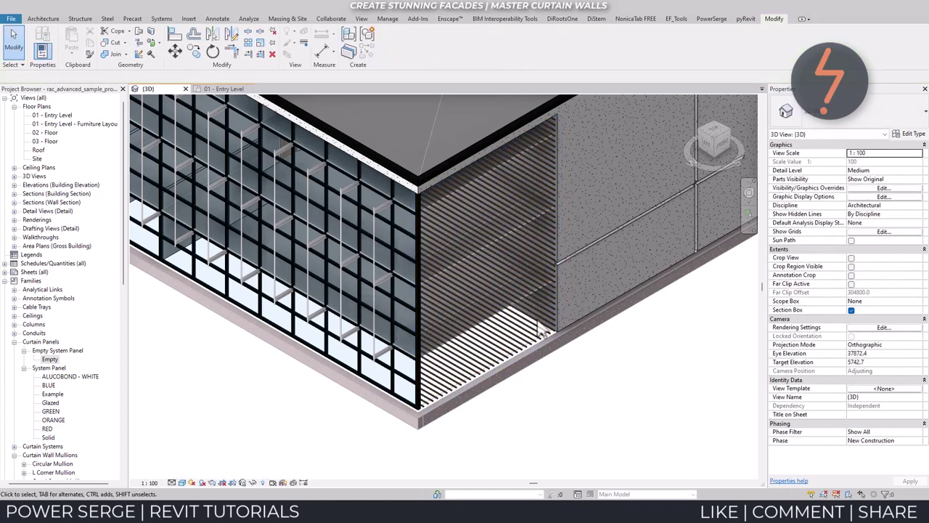
Step: From the 01 - Entry Level plan, start a footprint roof placed on level 03 - Floor
left_click(43, 18)
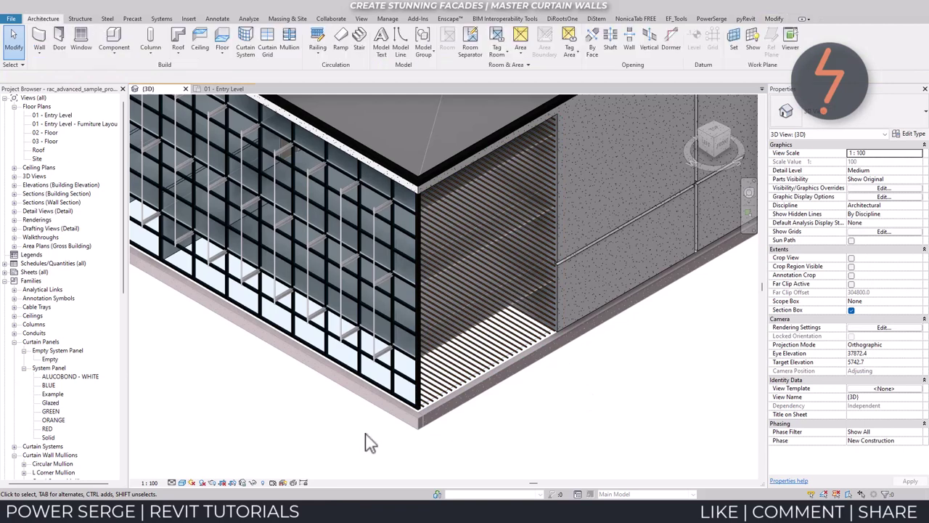
left_click(227, 90)
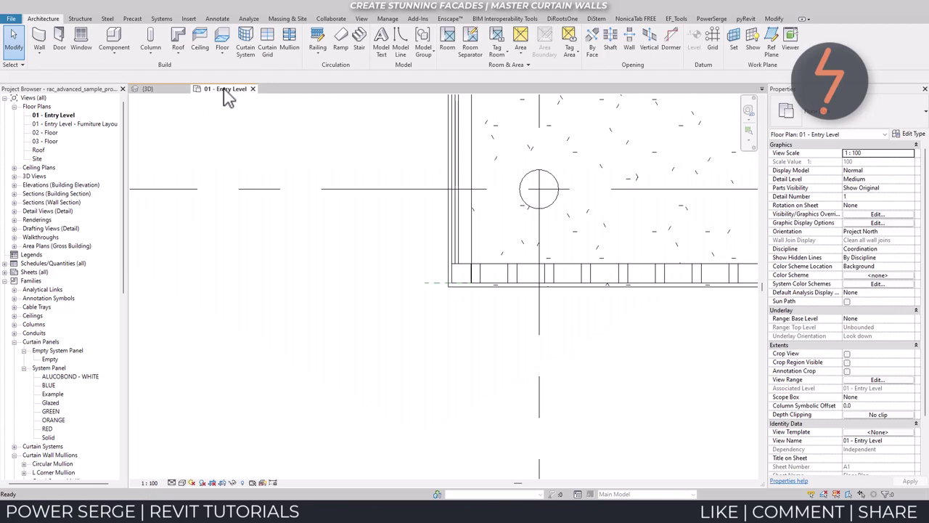
left_click(177, 52)
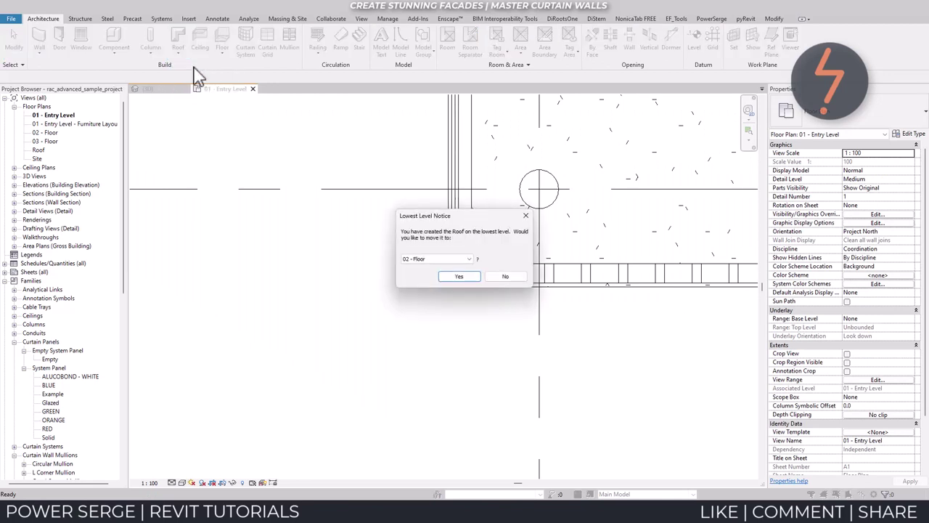
left_click(436, 258)
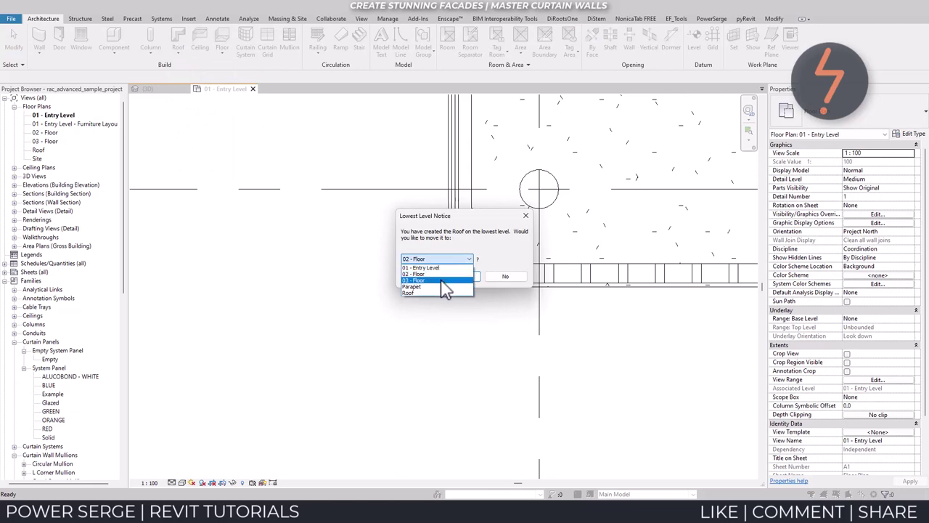
left_click(444, 280)
left_click(459, 276)
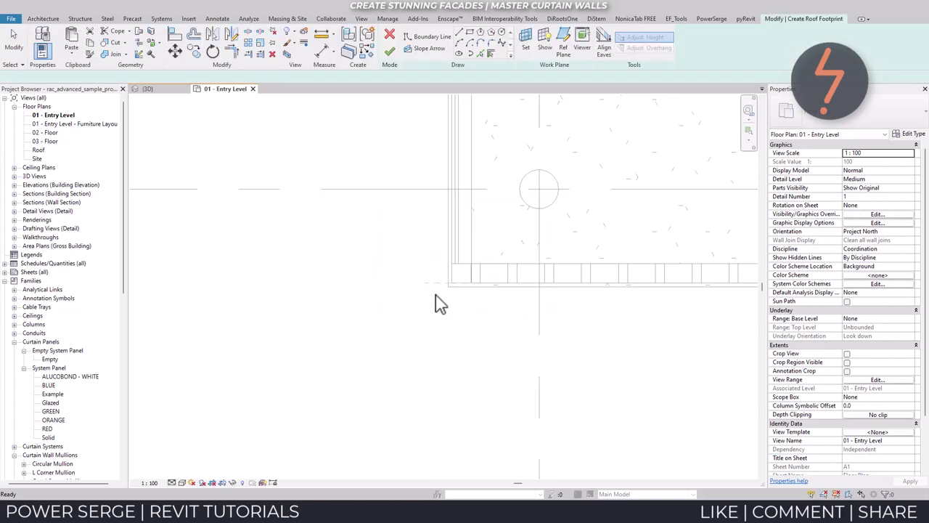
Step: Sketch a rectangular roof boundary and set the bottom line's distance to 2000
left_click(470, 31)
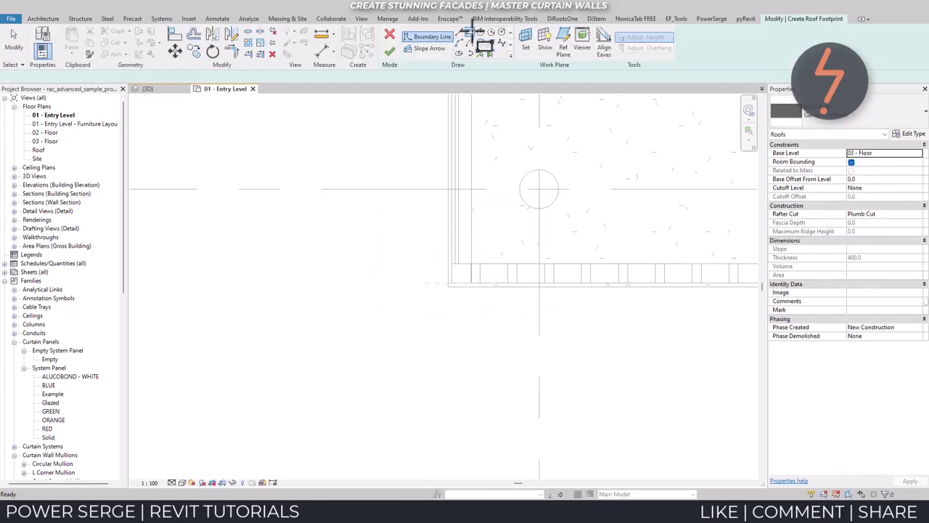
left_click(448, 287)
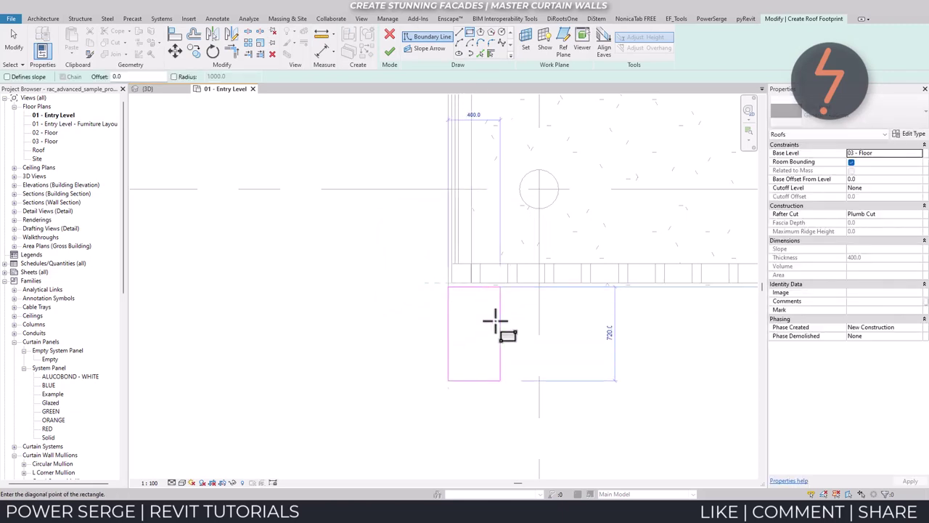
left_click(705, 450)
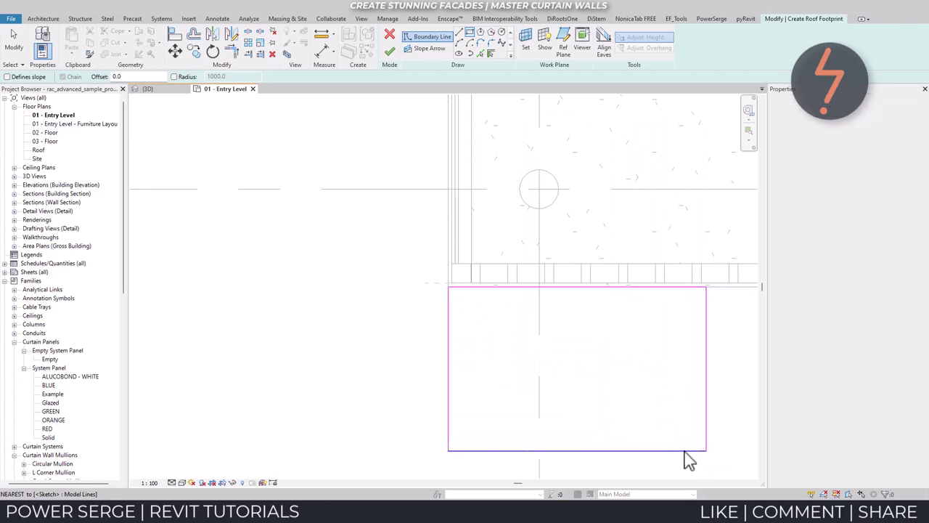
key("Escape")
key("Escape")
left_click(683, 450)
left_click(421, 363)
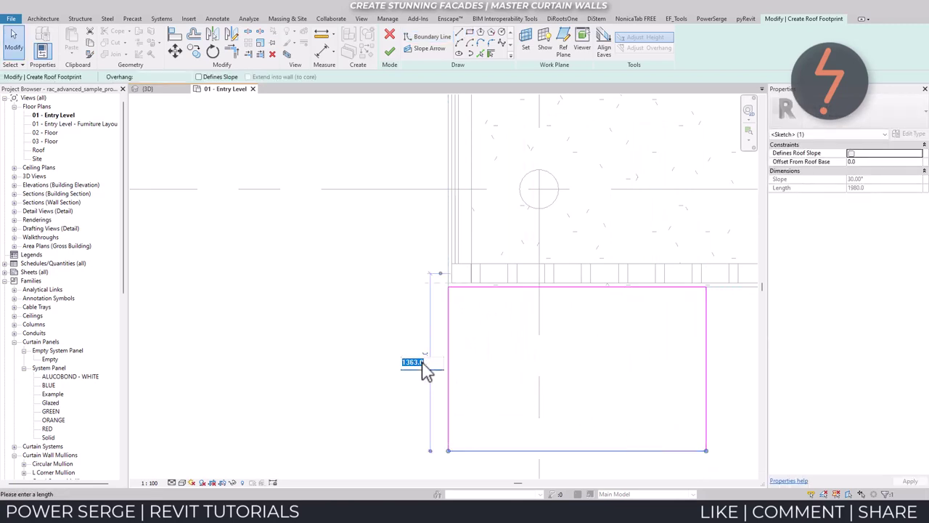
type("2000")
key("Return")
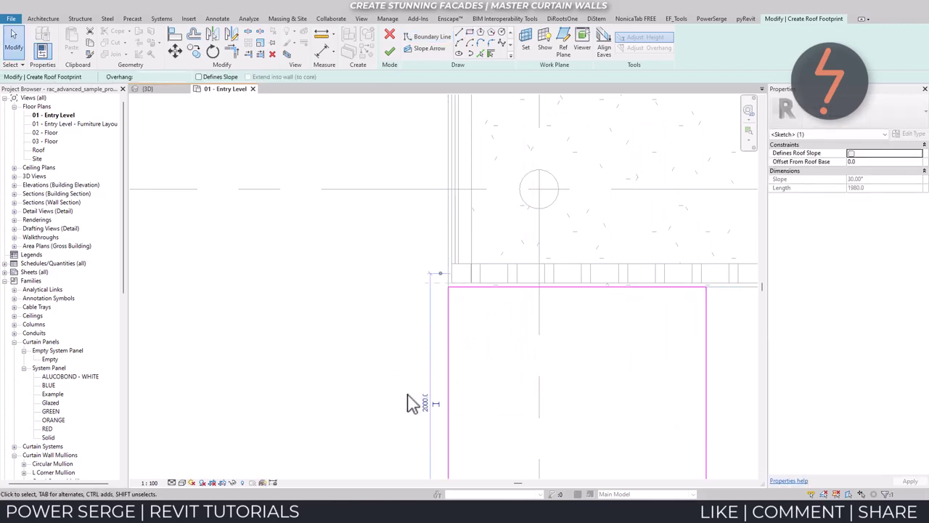
Step: Set the right boundary line's distance to 500, finish the roof, and view it in 3D
left_click(708, 388)
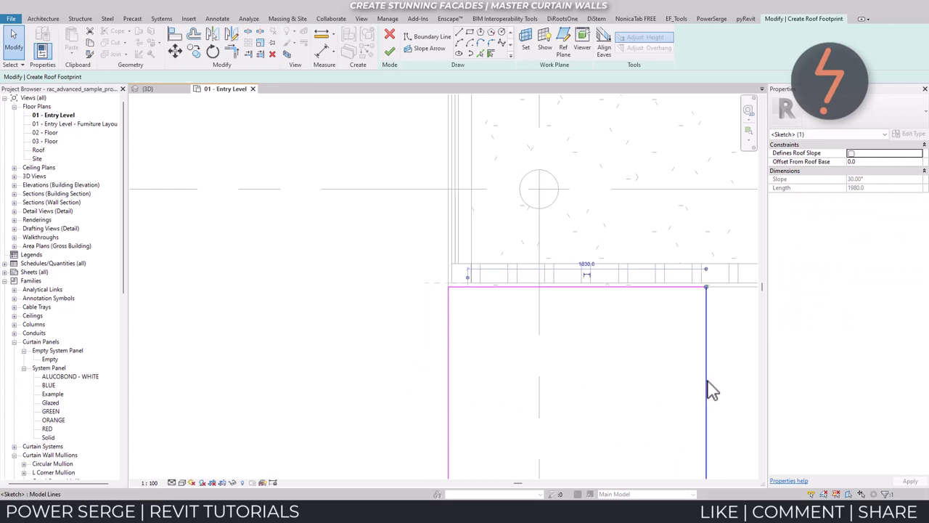
left_click(588, 264)
type("5000")
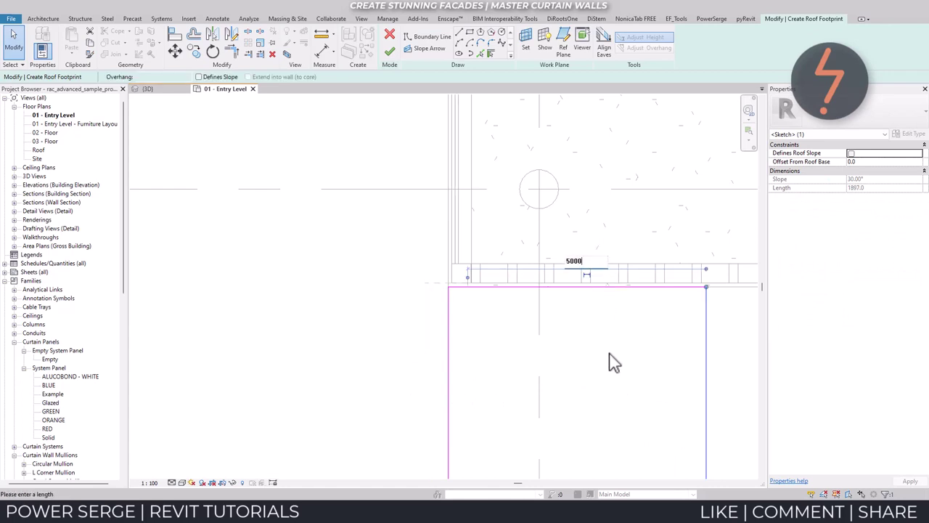
key("Return")
left_click(389, 51)
left_click(377, 125)
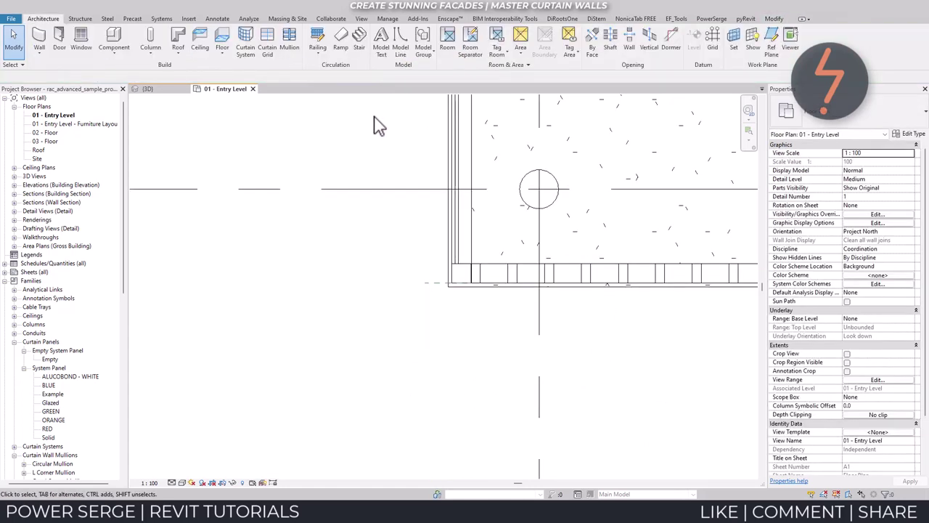
left_click(167, 90)
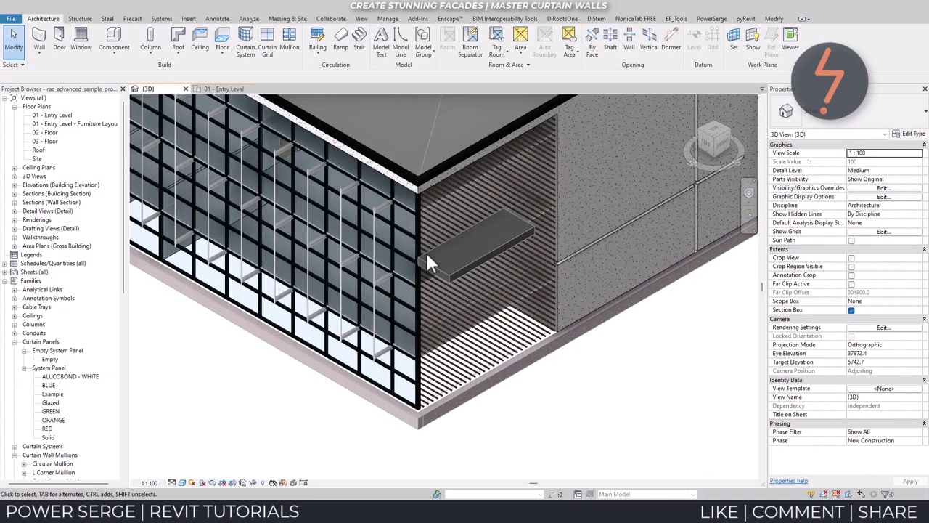
Step: Change the canopy roof's type to Sloped Glazing
left_click(457, 270)
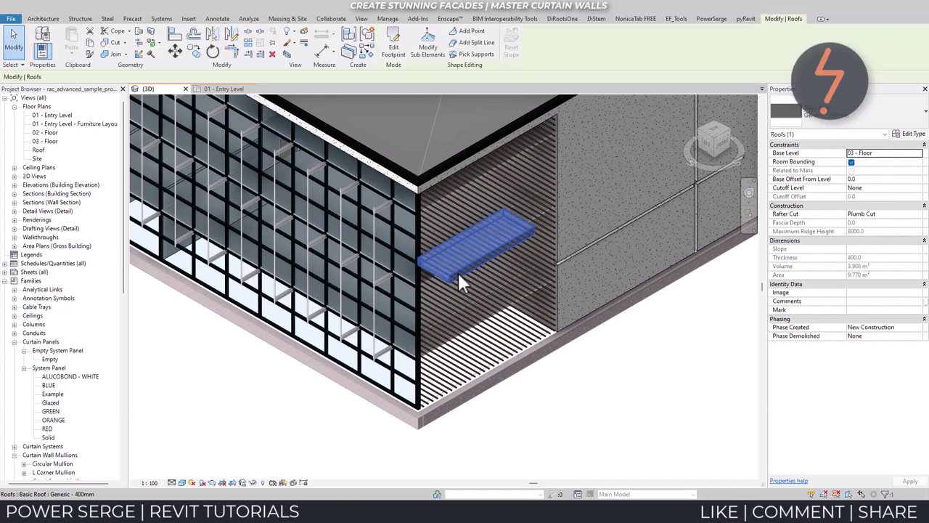
left_click(871, 129)
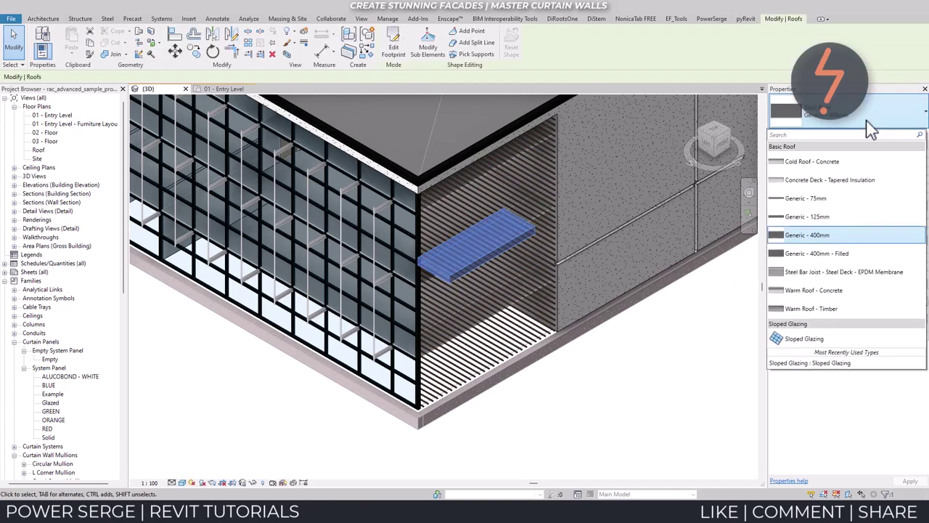
left_click(880, 347)
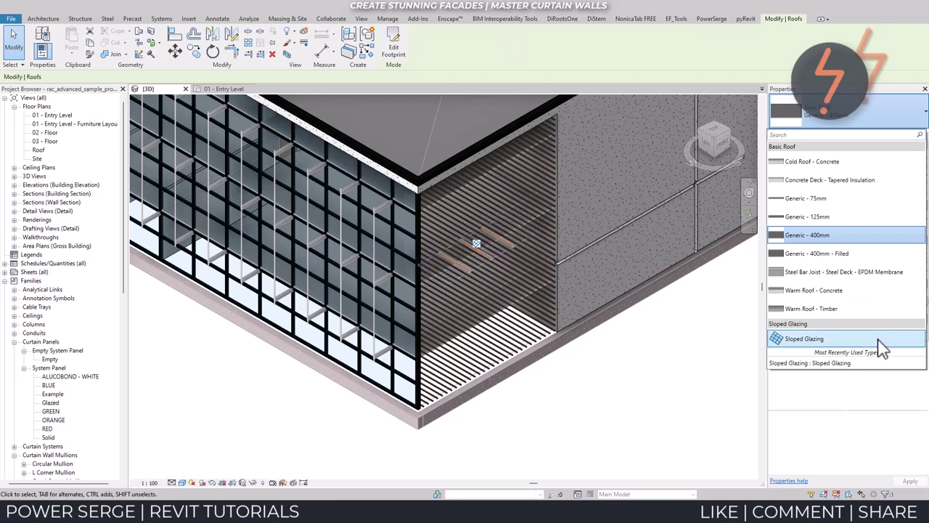
Step: Reselect the glazed roof and bring up its Sloped Glazing type properties
left_click(675, 456)
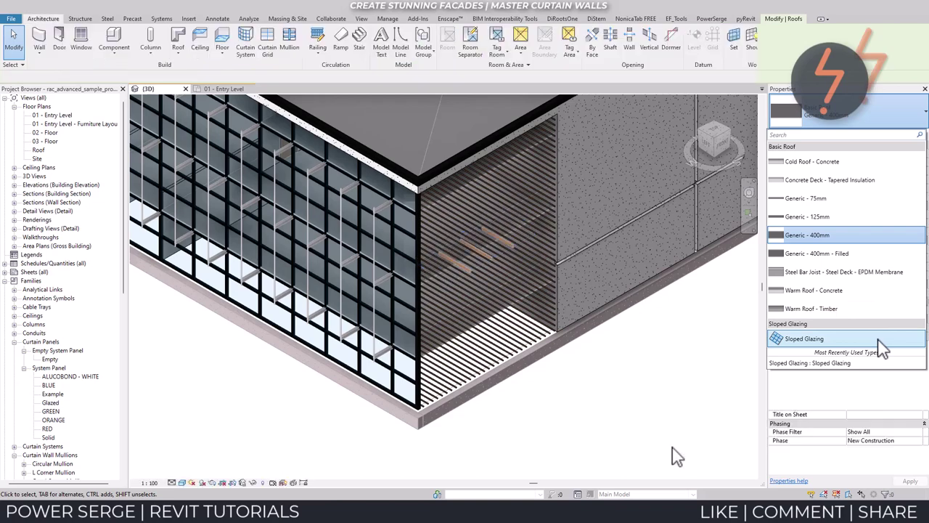
left_click(516, 258)
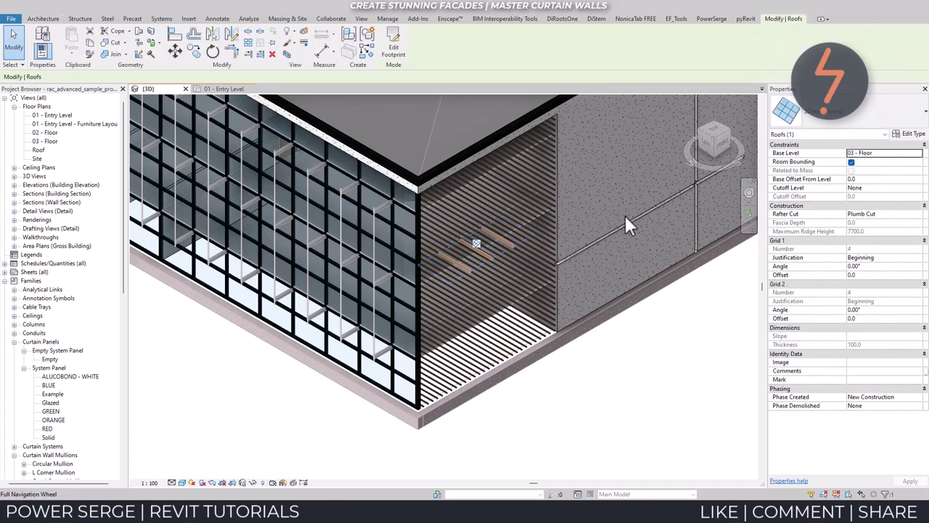
left_click(908, 134)
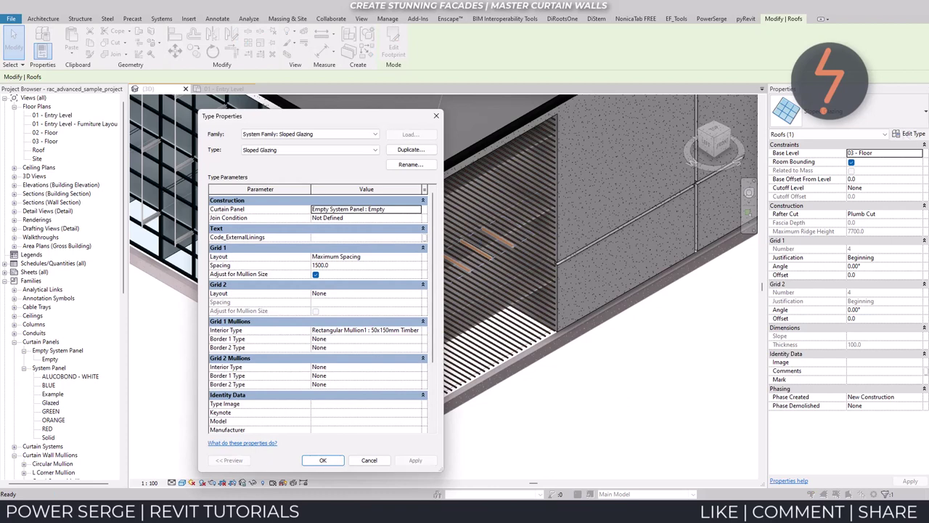
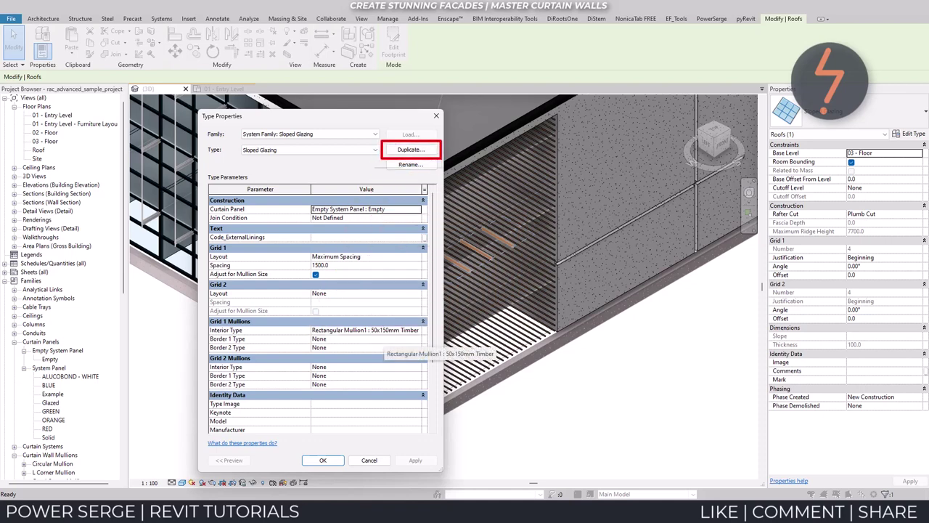
Step: Duplicate the Sloped Glazing type under the new name 'Example'
left_click(411, 149)
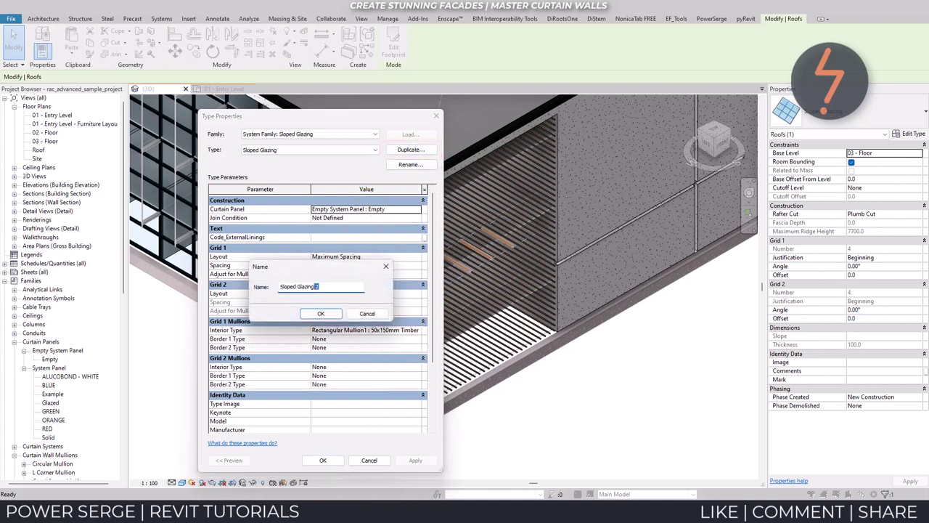
type("Example")
key("Return")
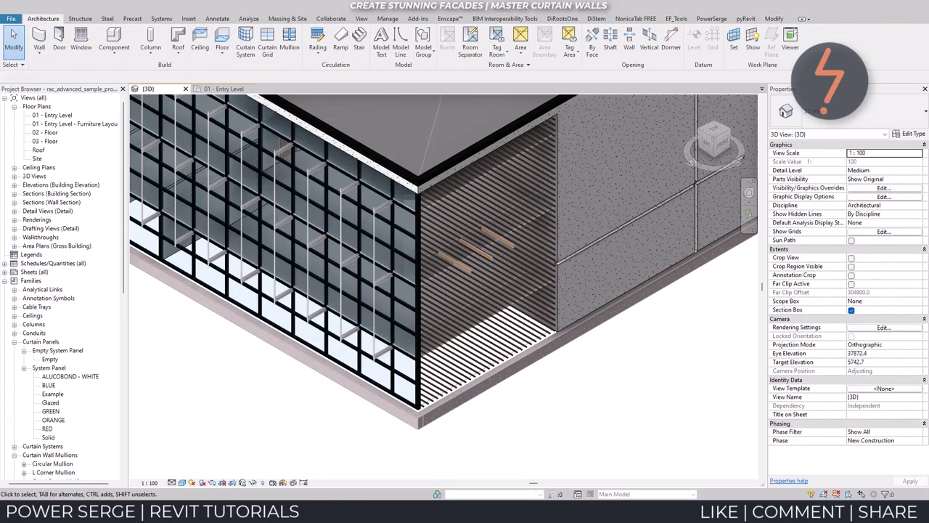
Step: Create a new Rectangular Mullion type named 'Example' in the Project Browser
scroll(58, 428, "down", 3)
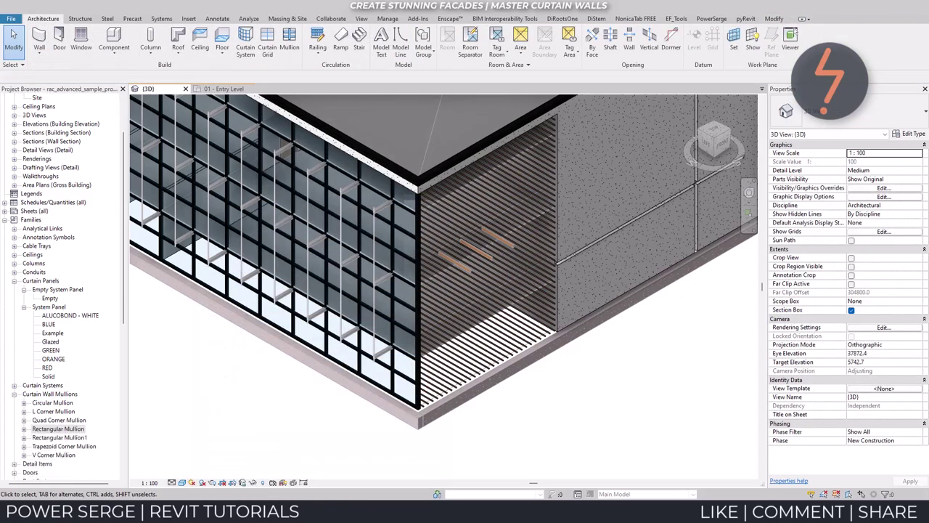
double_click(58, 428)
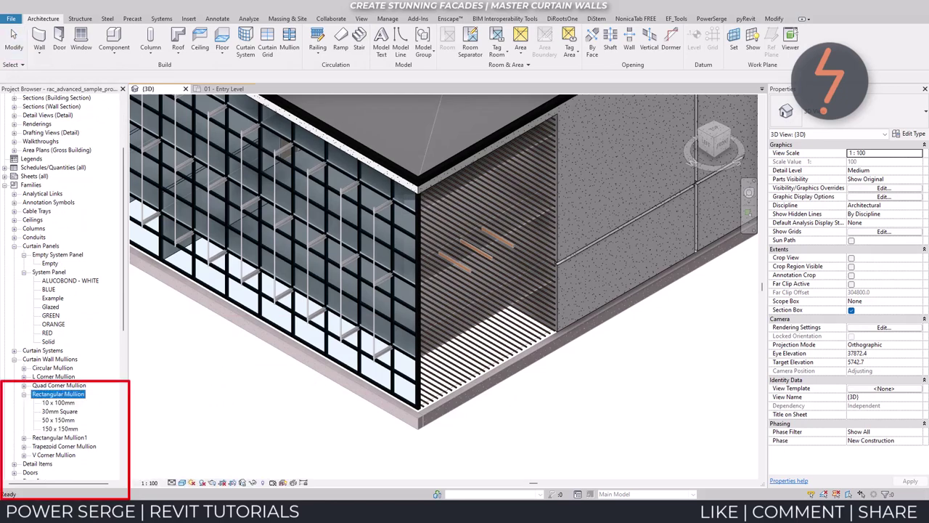
right_click(60, 393)
left_click(95, 285)
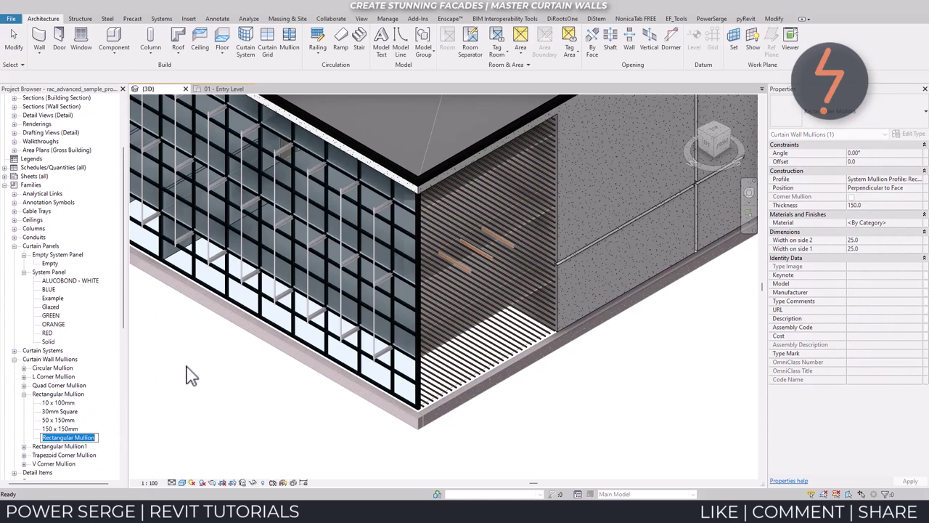
type("Ex")
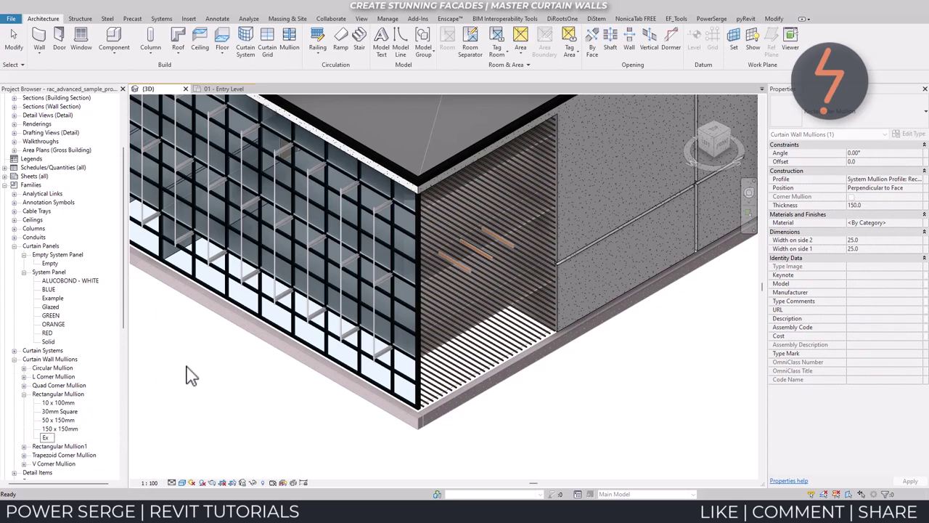
type("ample")
key("Return")
Step: Set the Example mullion type's profile to 'Example : Example'
right_click(58, 438)
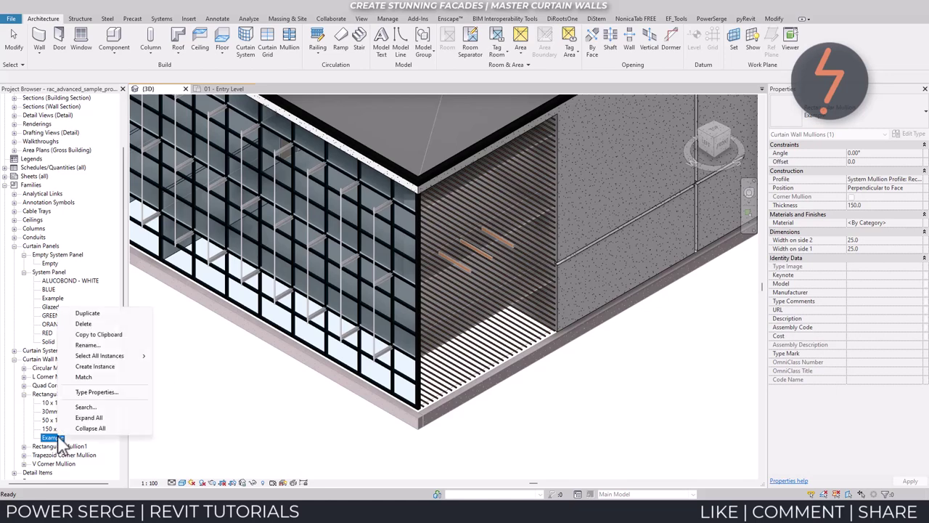
left_click(125, 392)
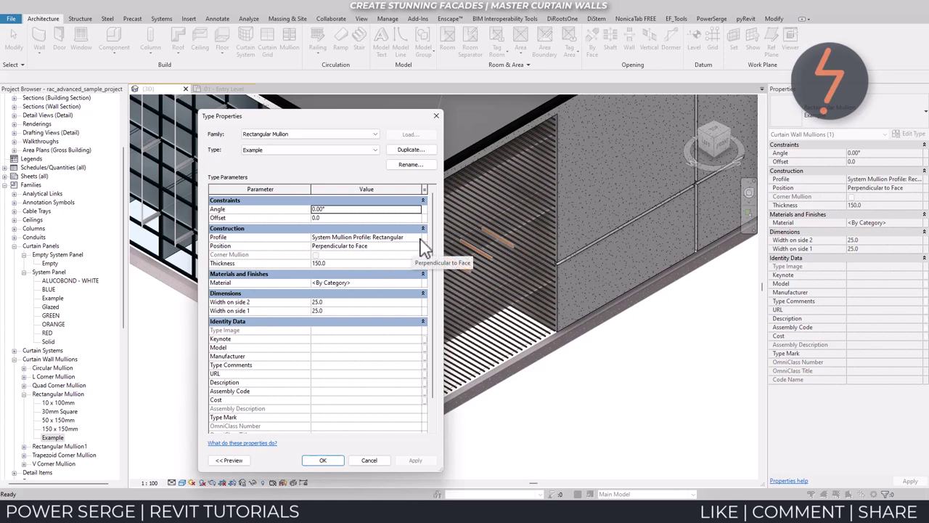
left_click(419, 238)
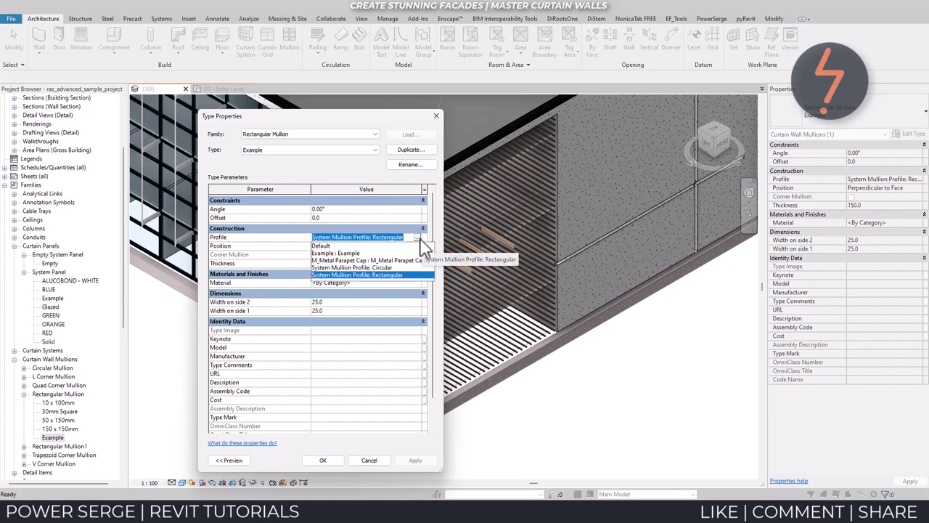
left_click(364, 253)
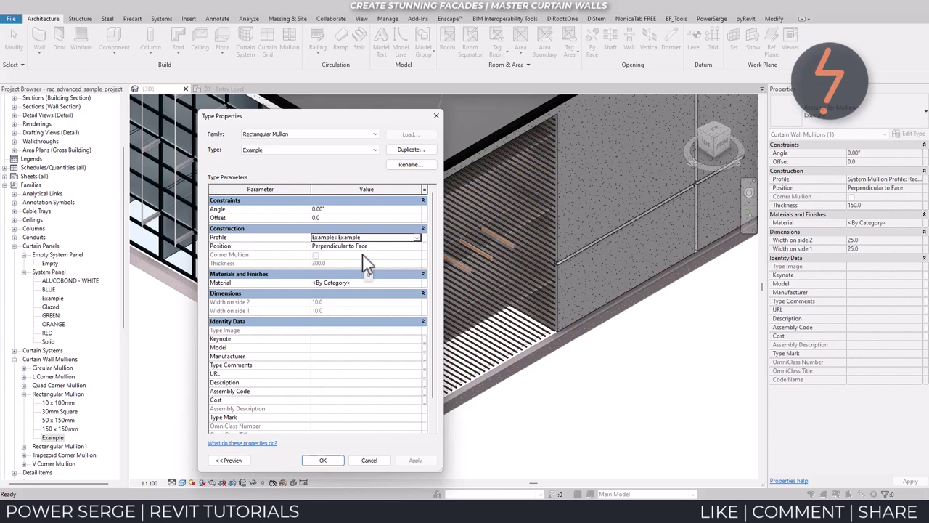
left_click(330, 460)
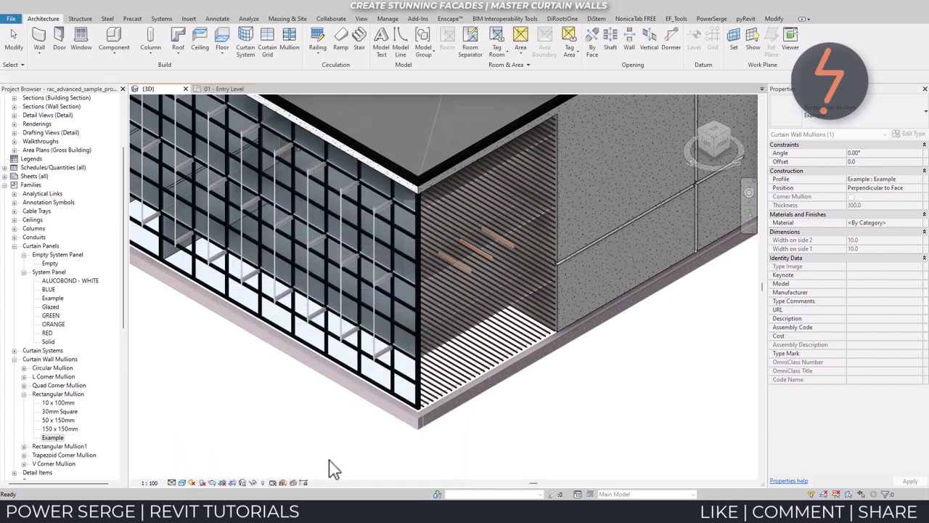
key("Escape")
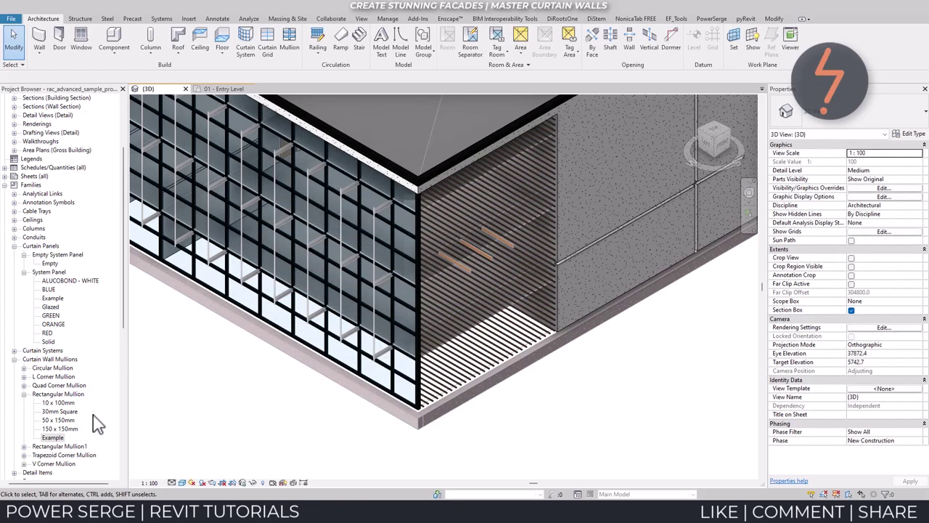
scroll(93, 415, "down", 5)
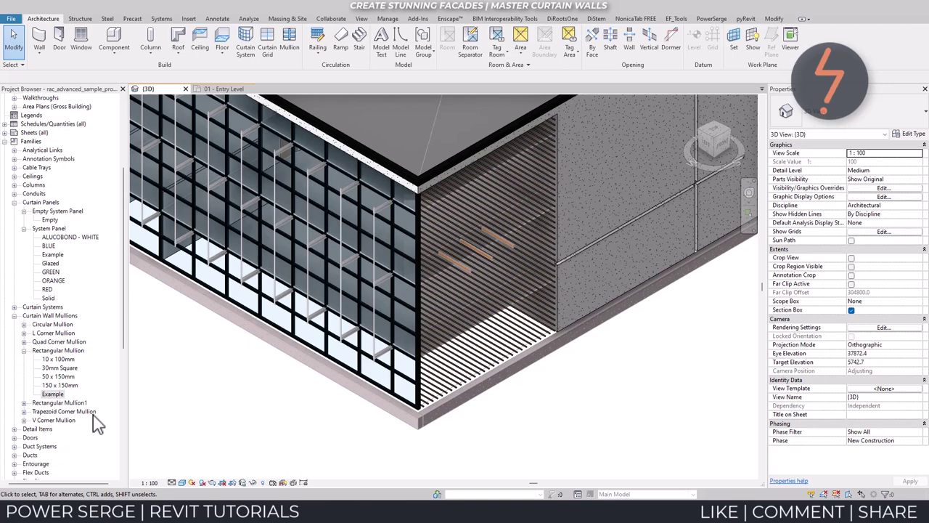
scroll(93, 415, "down", 5)
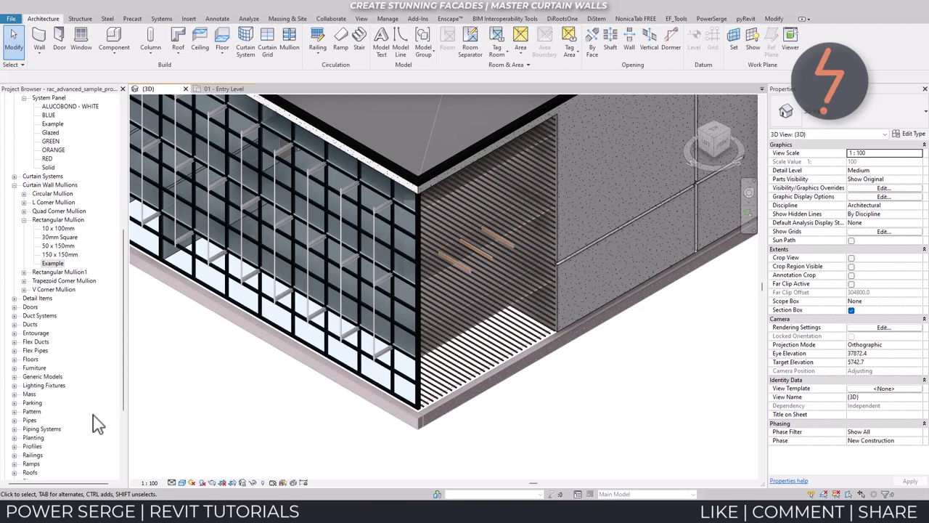
left_click(14, 446)
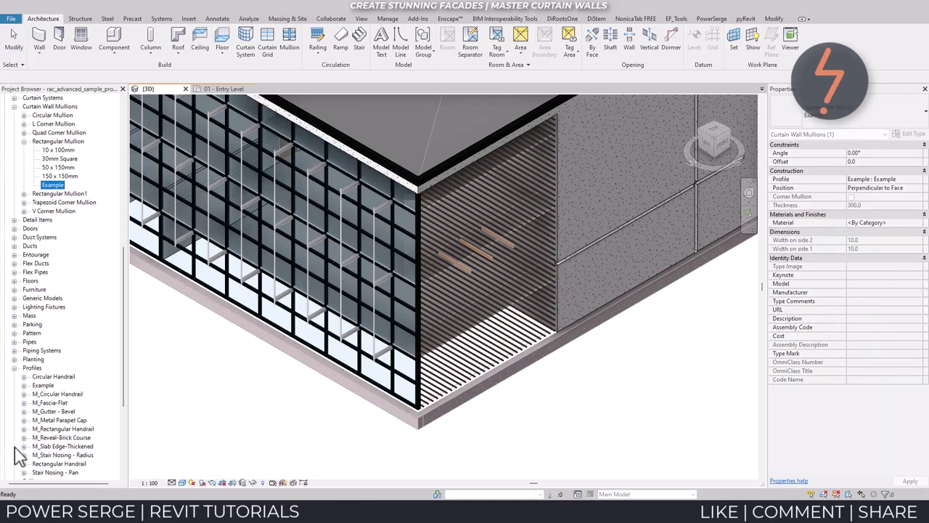
left_click(24, 384)
left_click(32, 385)
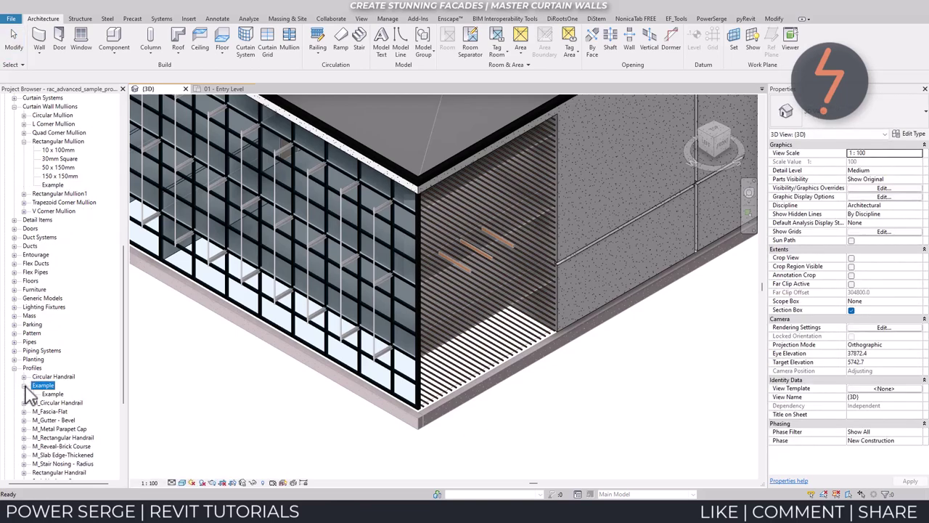
right_click(50, 390)
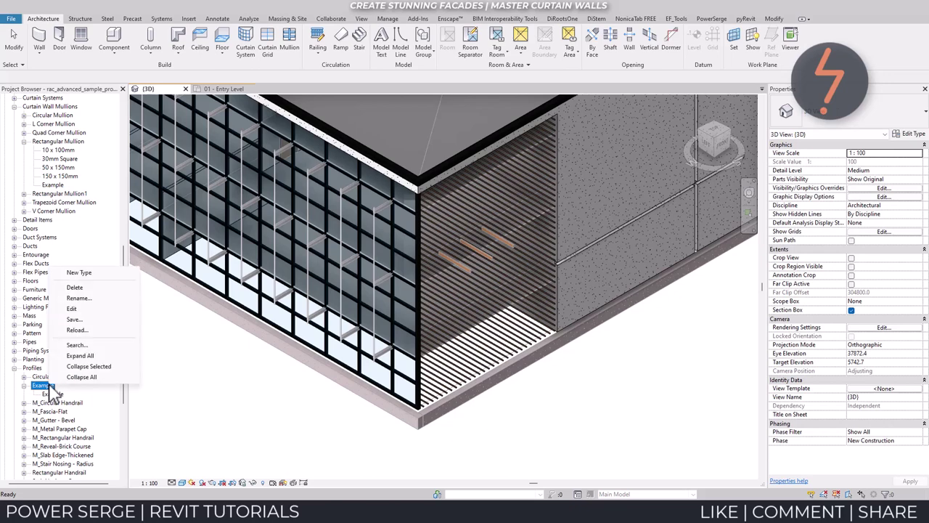
left_click(217, 386)
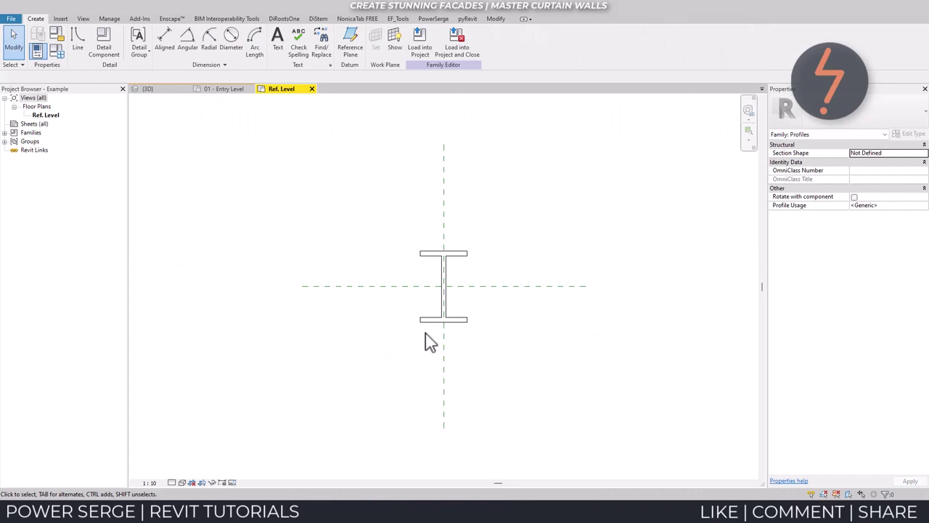
left_click(312, 90)
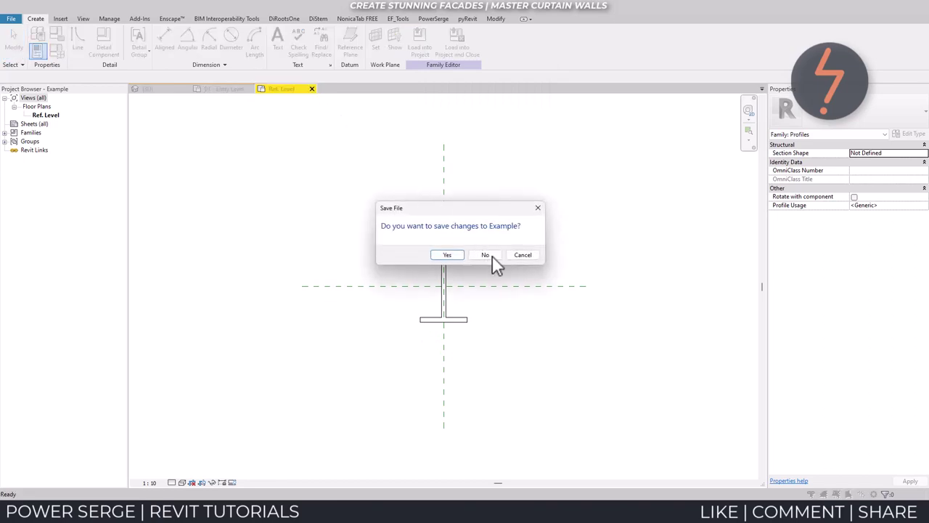
left_click(492, 255)
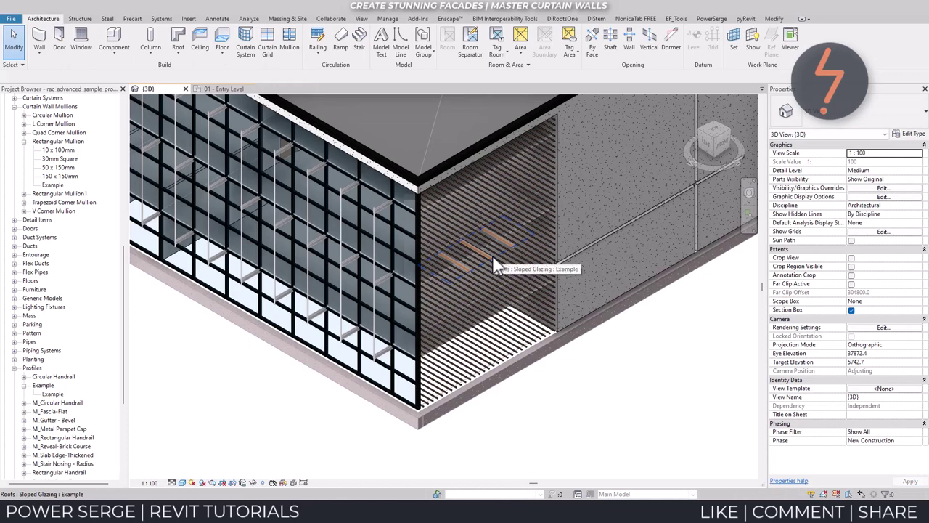
Step: Set the sloped glazing's Grid 1 interior mullions to Rectangular Mullion : Example and apply
left_click(492, 261)
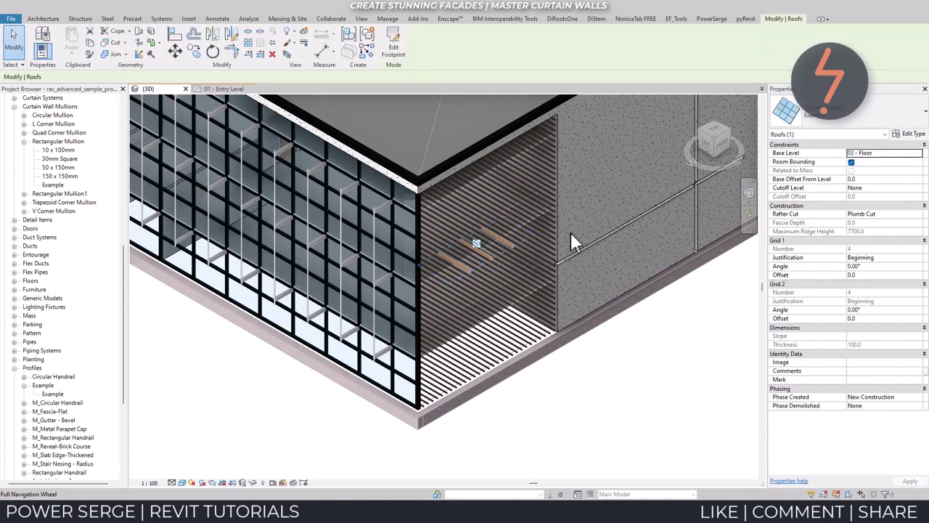
left_click(913, 134)
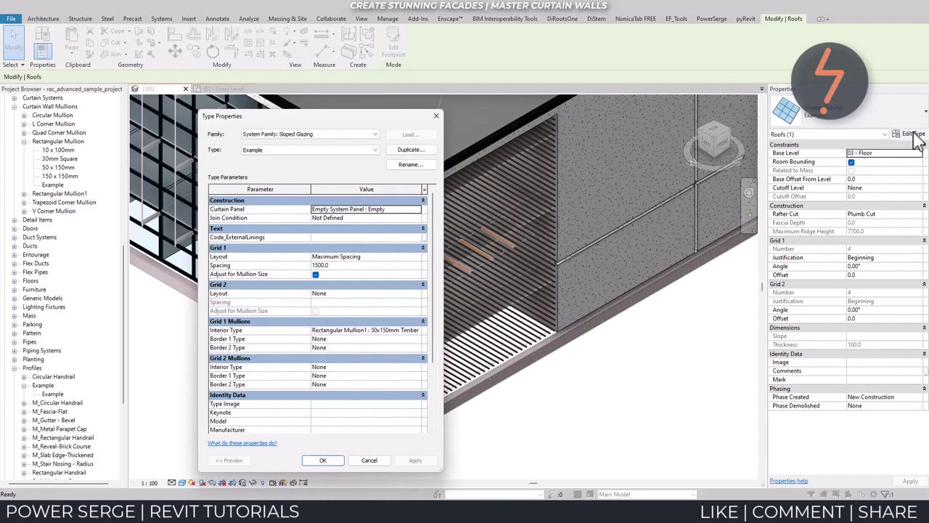
left_click(406, 330)
left_click(419, 330)
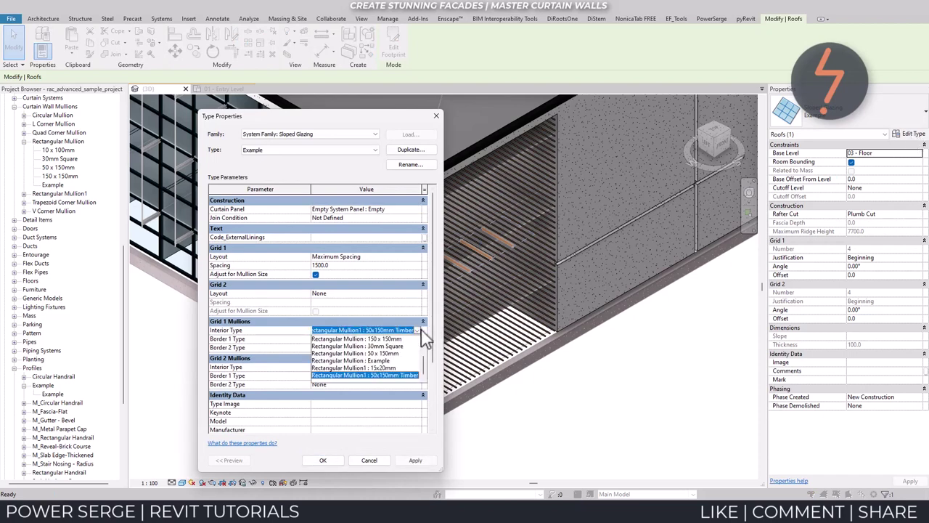
left_click(395, 360)
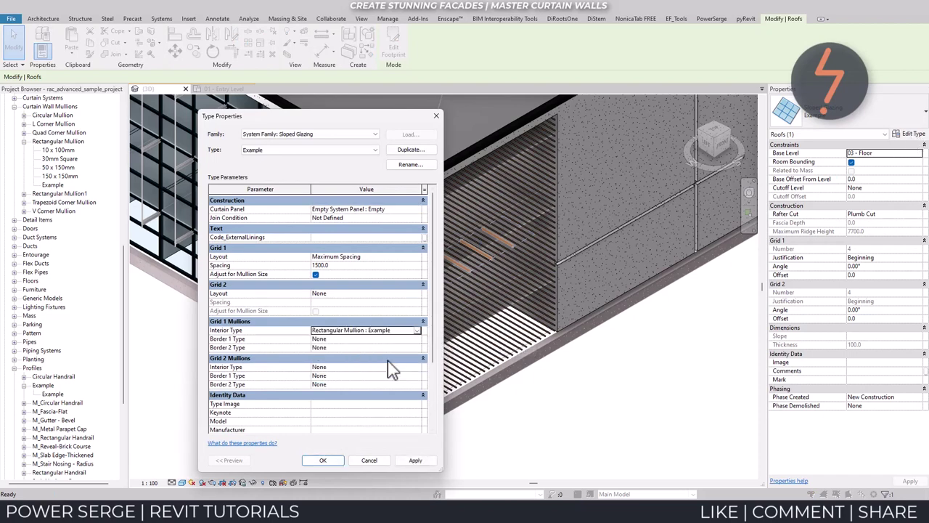
left_click(415, 460)
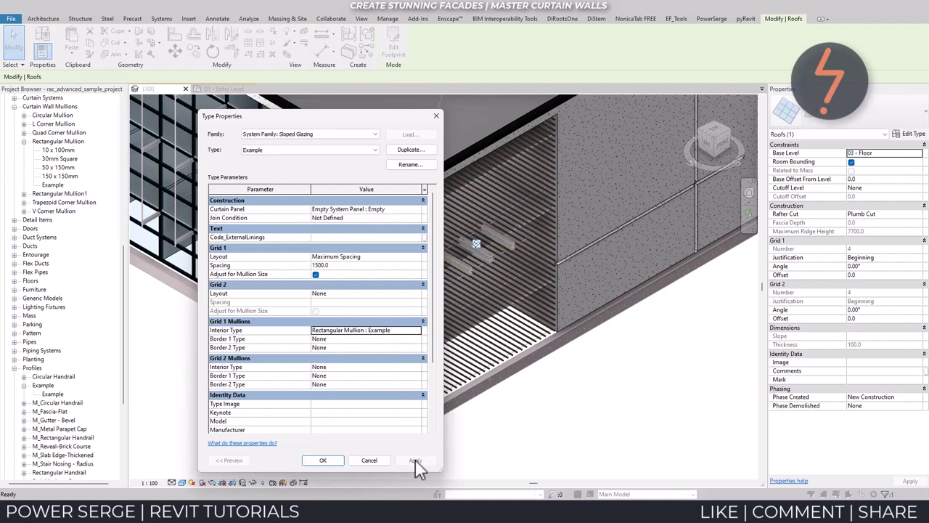
left_click(334, 460)
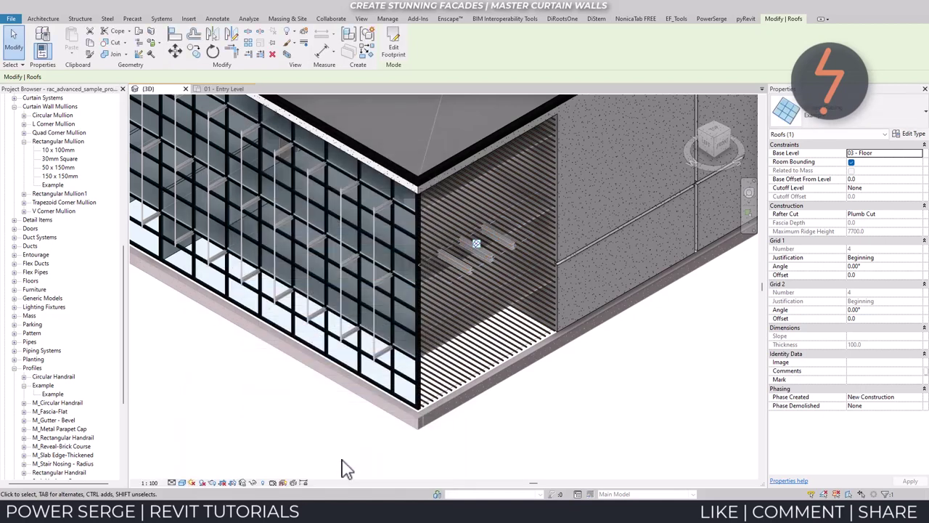
left_click(469, 443)
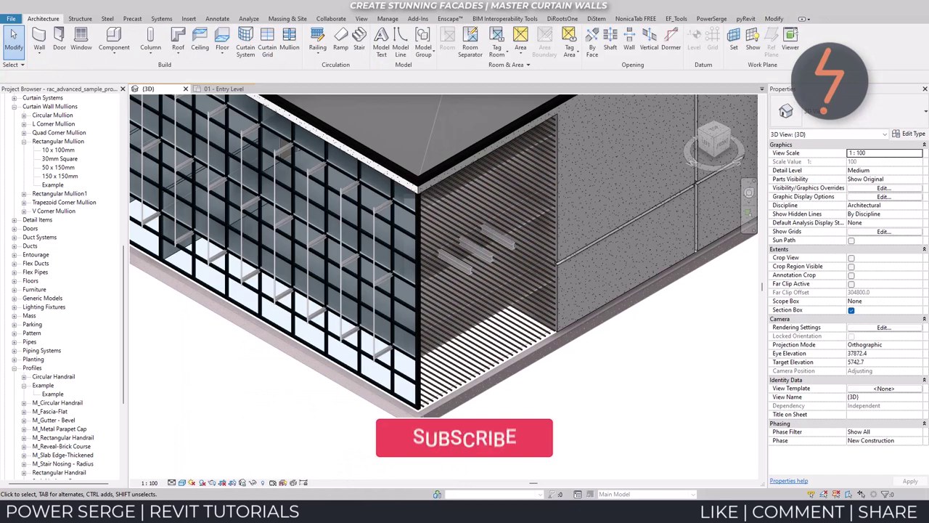
left_click(467, 277)
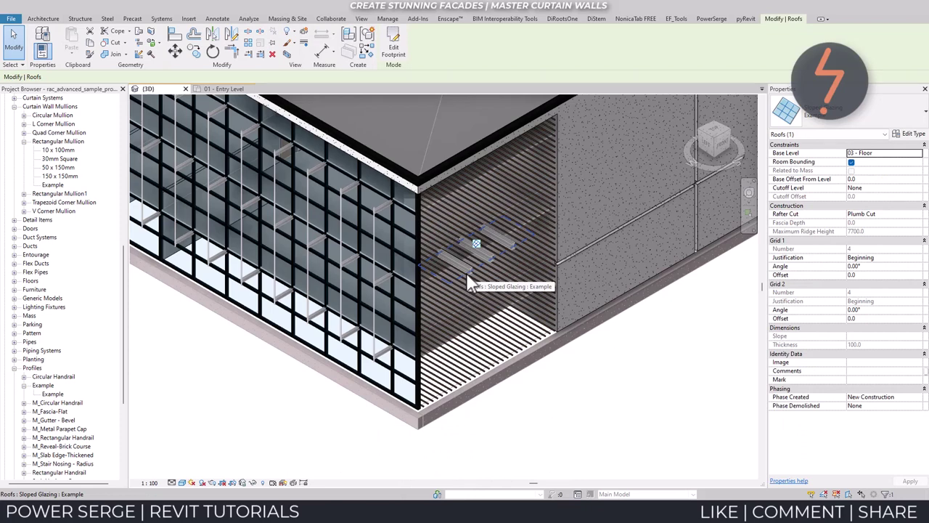
Step: Set the sloped glazing's Curtain Panel to System Panel : Example and apply it
left_click(913, 134)
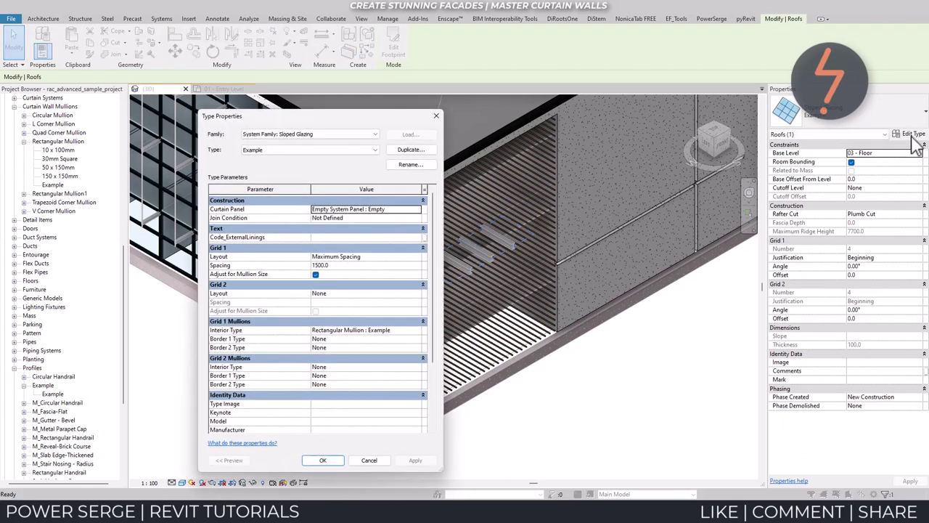
left_click(418, 210)
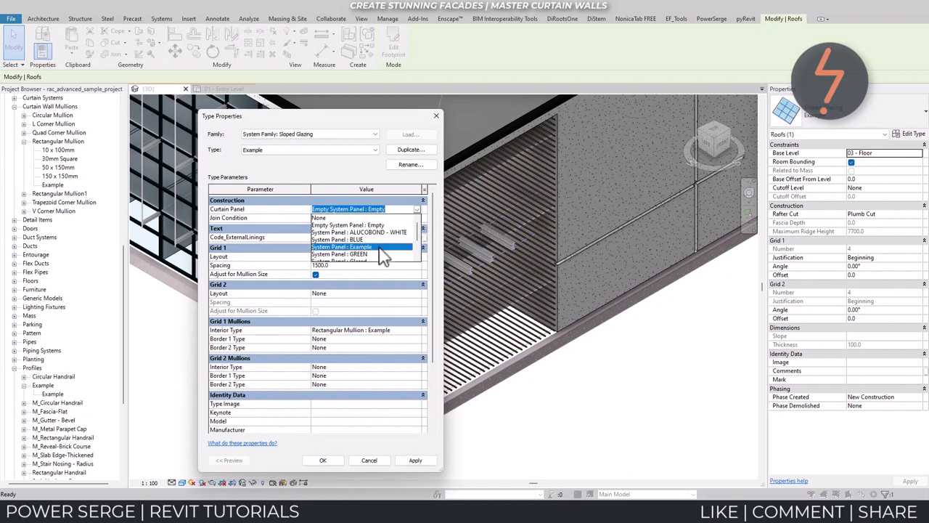
key("Escape")
key("Down")
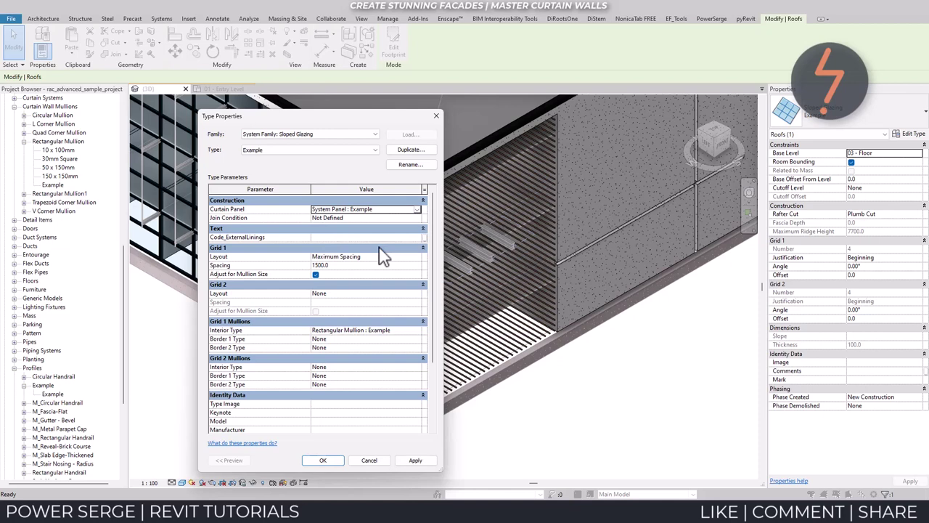
left_click(413, 463)
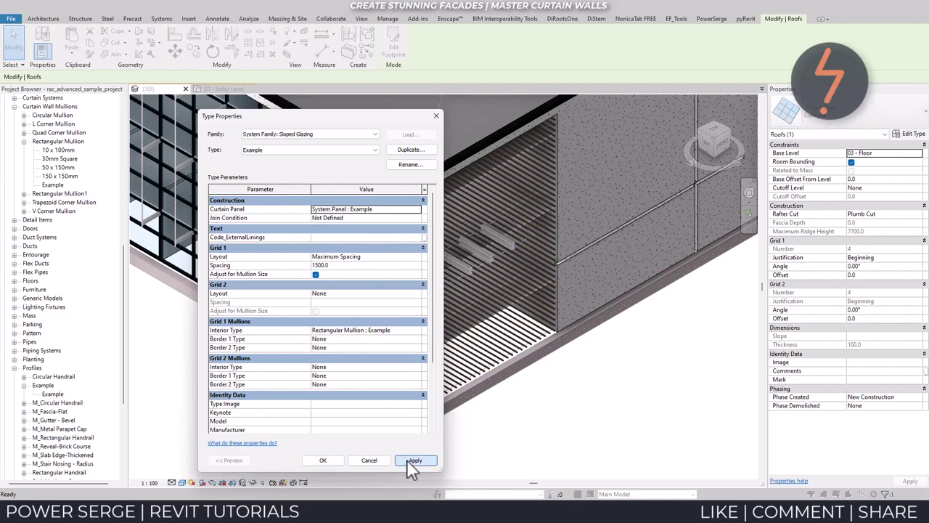
left_click(323, 460)
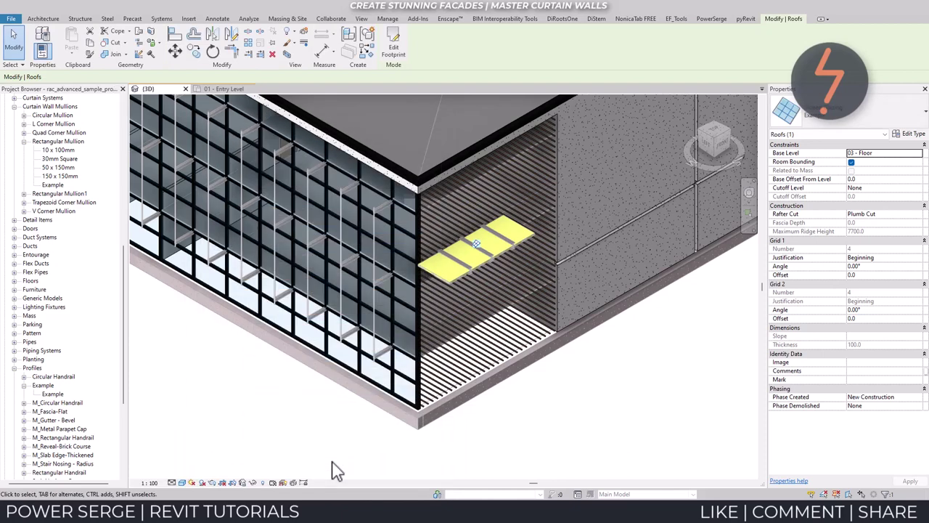
scroll(102, 374, "up", 2)
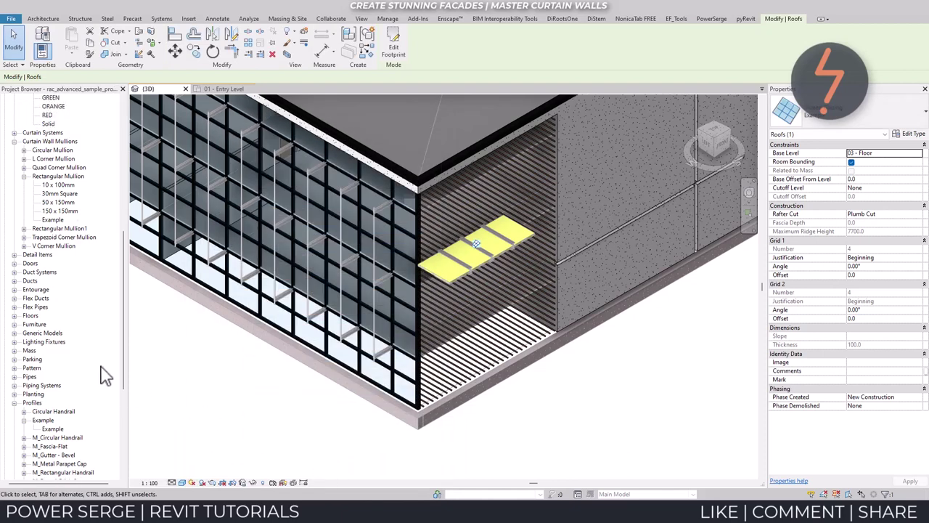
scroll(105, 375, "up", 8)
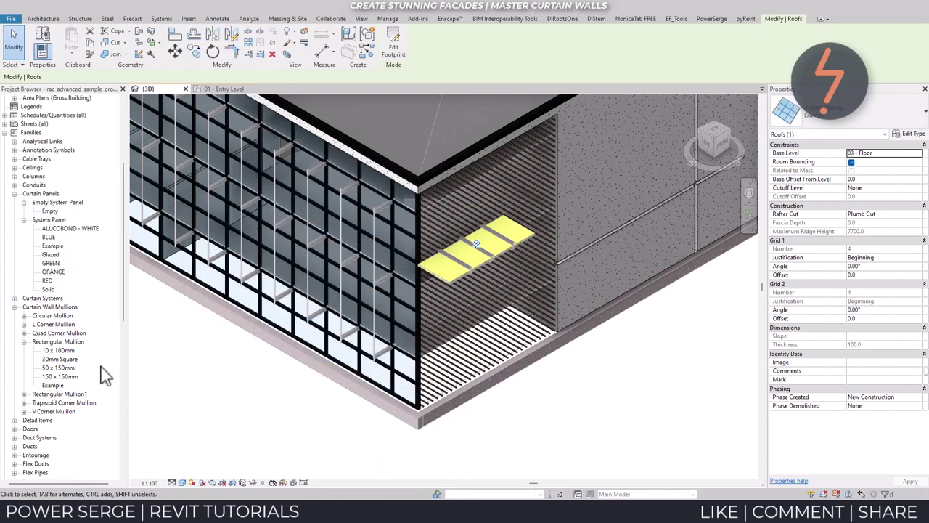
Step: Give the Example system panel type a -150 offset, then change it to 200
scroll(102, 374, "up", 1)
right_click(58, 266)
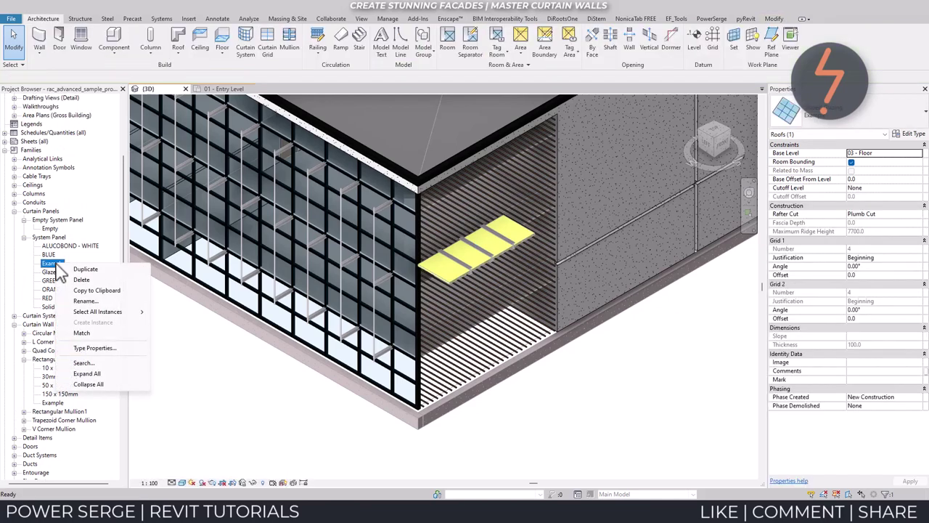
left_click(101, 348)
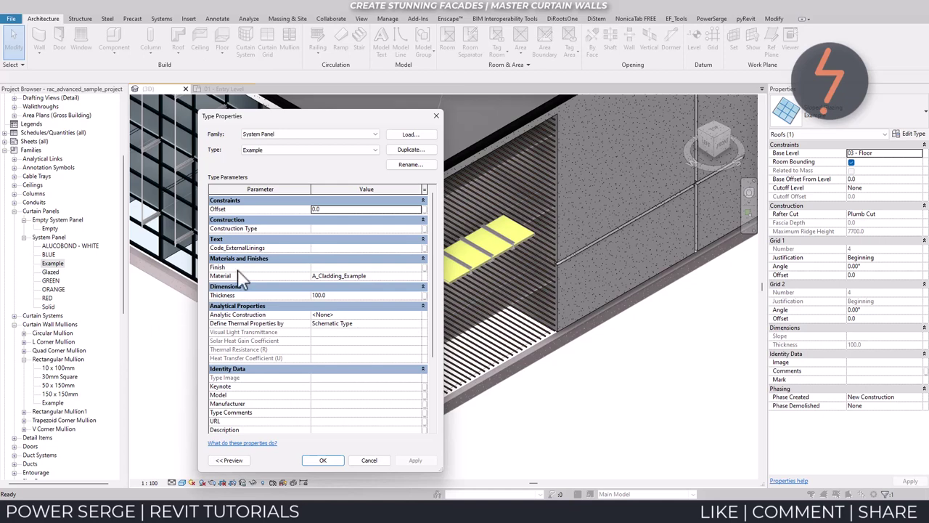
left_click(334, 211)
type("-150")
left_click(415, 460)
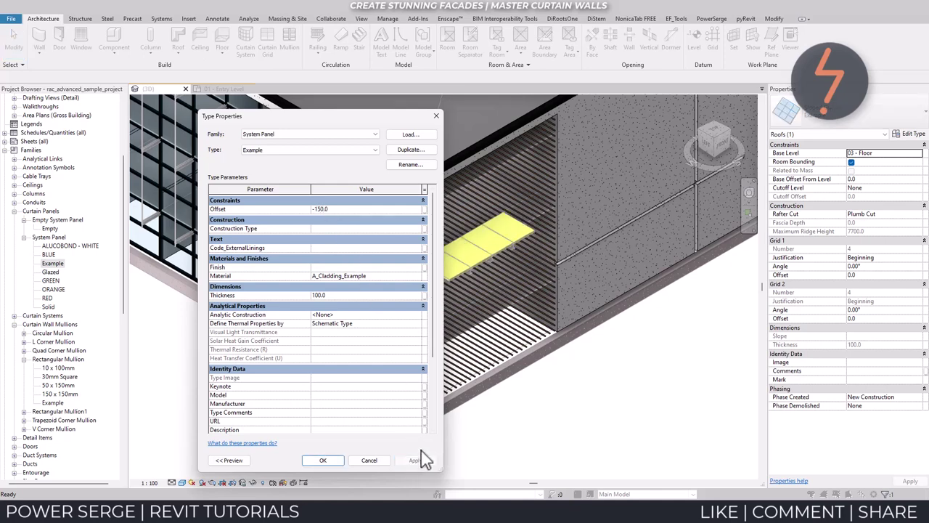
left_click(347, 209)
type("200")
left_click(415, 462)
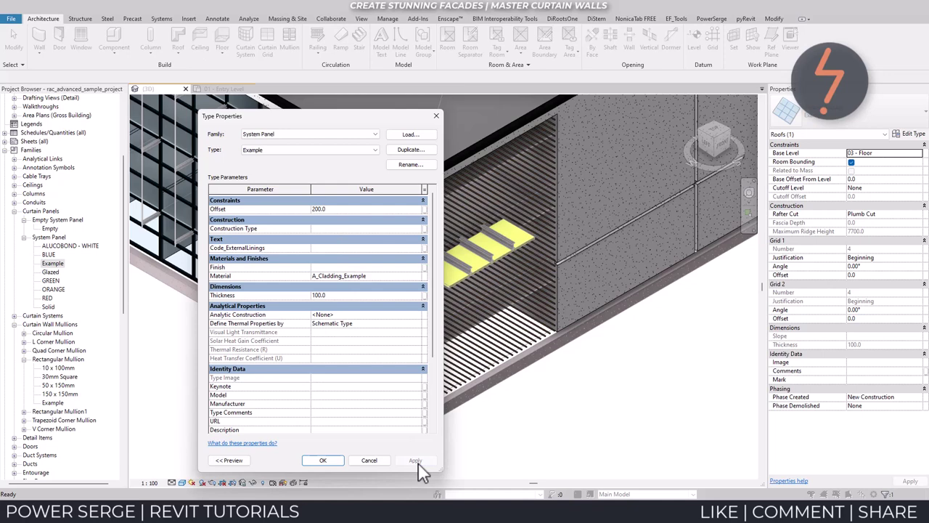
left_click(369, 460)
left_click(322, 467)
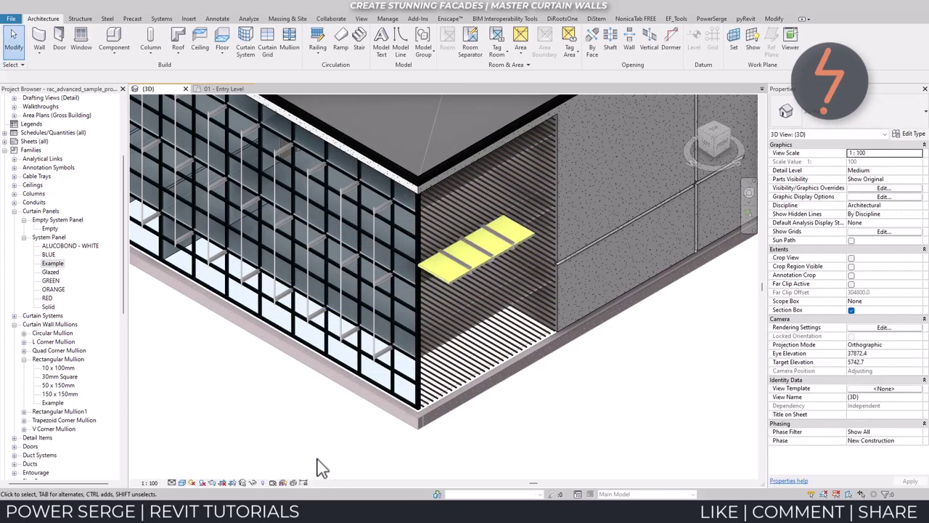
Step: Reopen the Example system panel type and re-apply the 200 offset
right_click(55, 264)
left_click(116, 350)
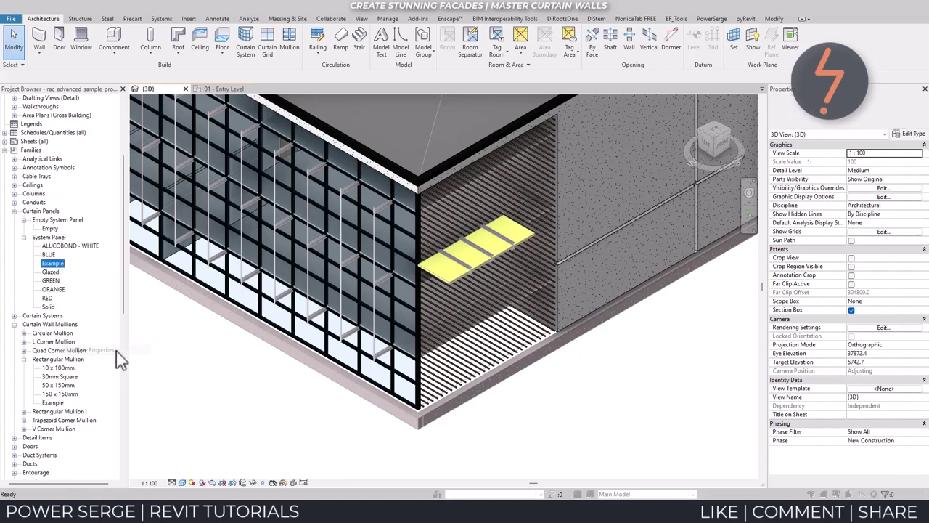
left_click(352, 210)
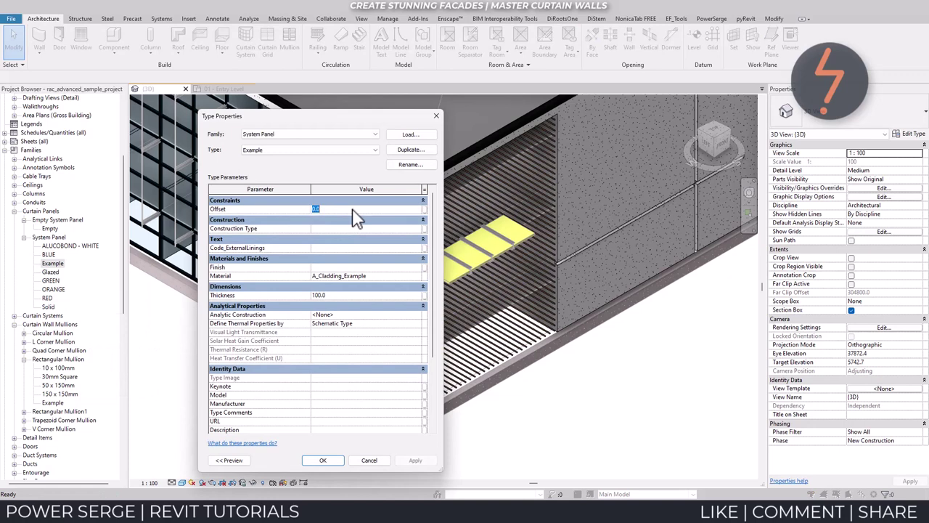
type("200")
left_click(425, 460)
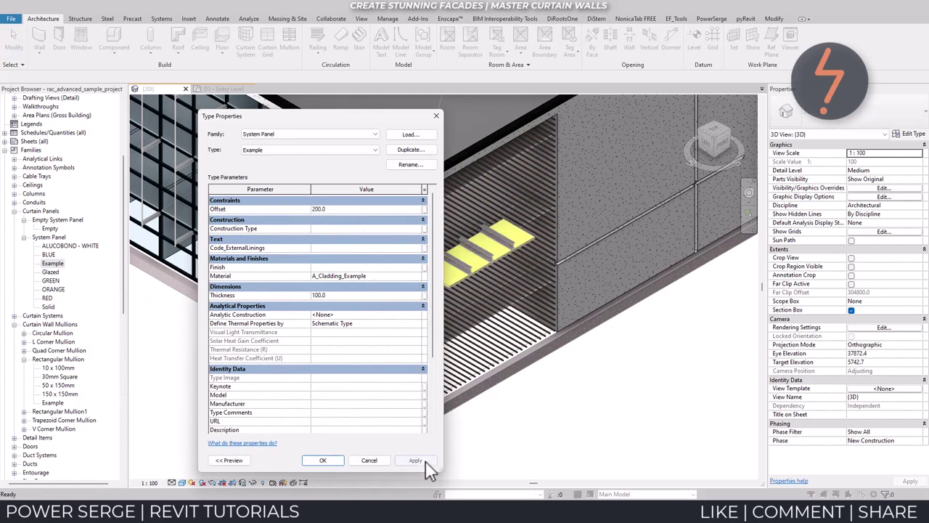
left_click(334, 461)
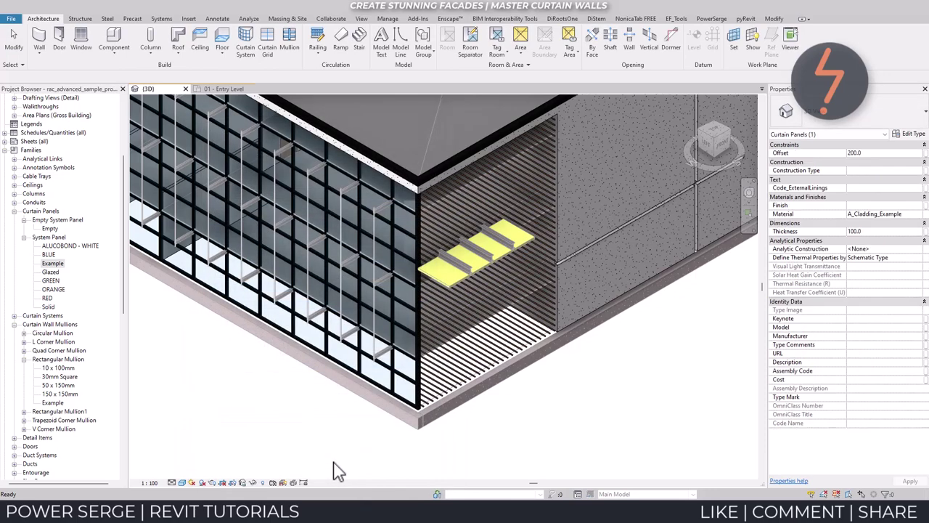